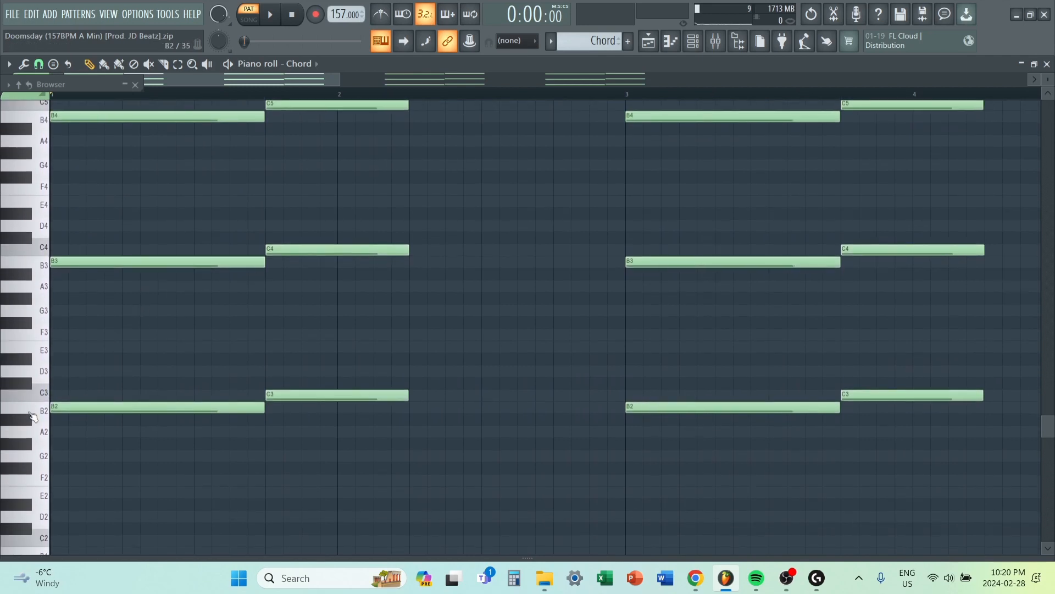
Preview the B2 and C3 keys and play back the Chord pattern in the piano roll.
{"action": "left_click", "coordinate": [32, 417]}
{"action": "left_click", "coordinate": [44, 396]}
{"action": "scroll", "coordinate": [45, 396], "scroll_direction": "up", "scroll_amount": 4}
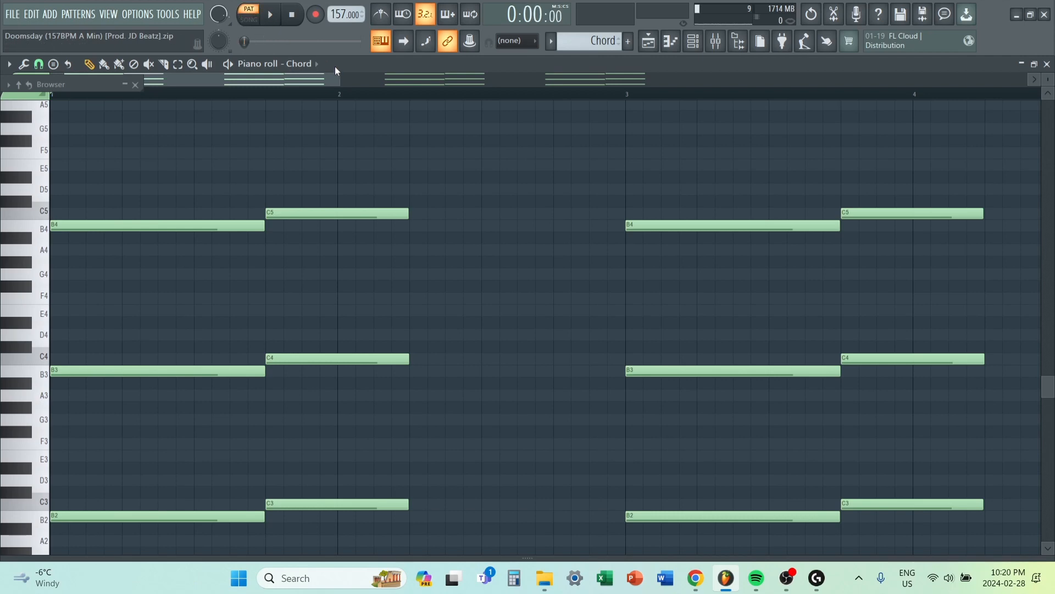
{"action": "key", "text": "space"}
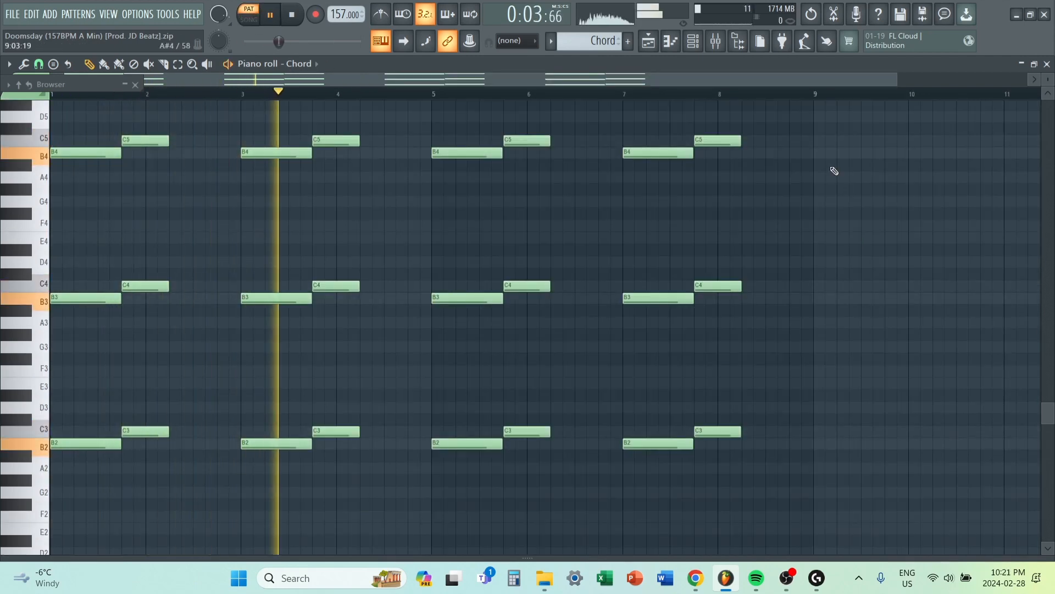
{"action": "key", "text": "space"}
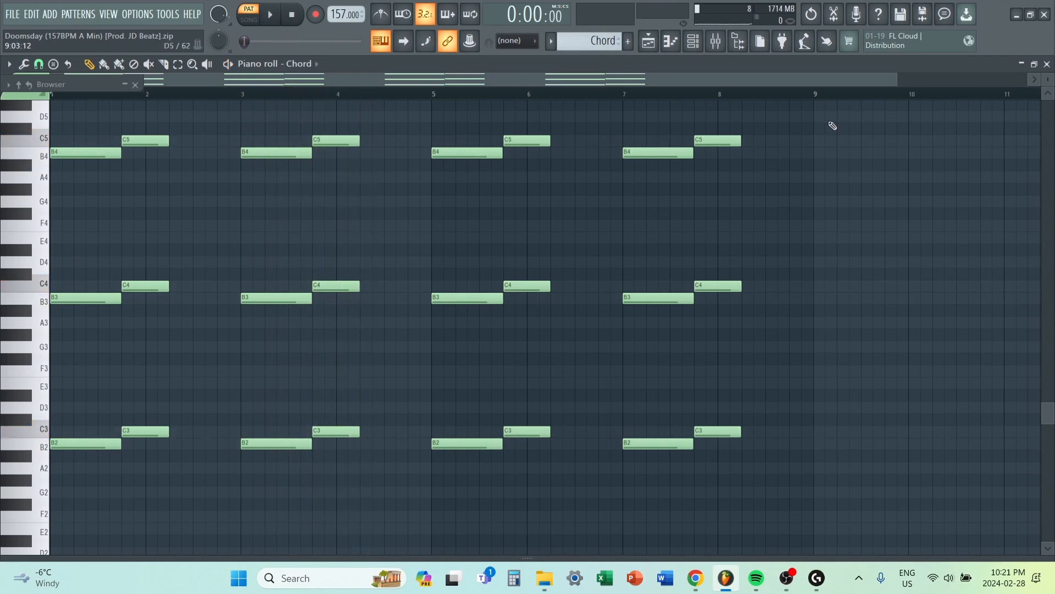
Open the Chord channel's Serum instrument and browse to its preset in the Sakura Serum Bank.
{"action": "left_click", "coordinate": [693, 44]}
{"action": "left_click", "coordinate": [487, 296]}
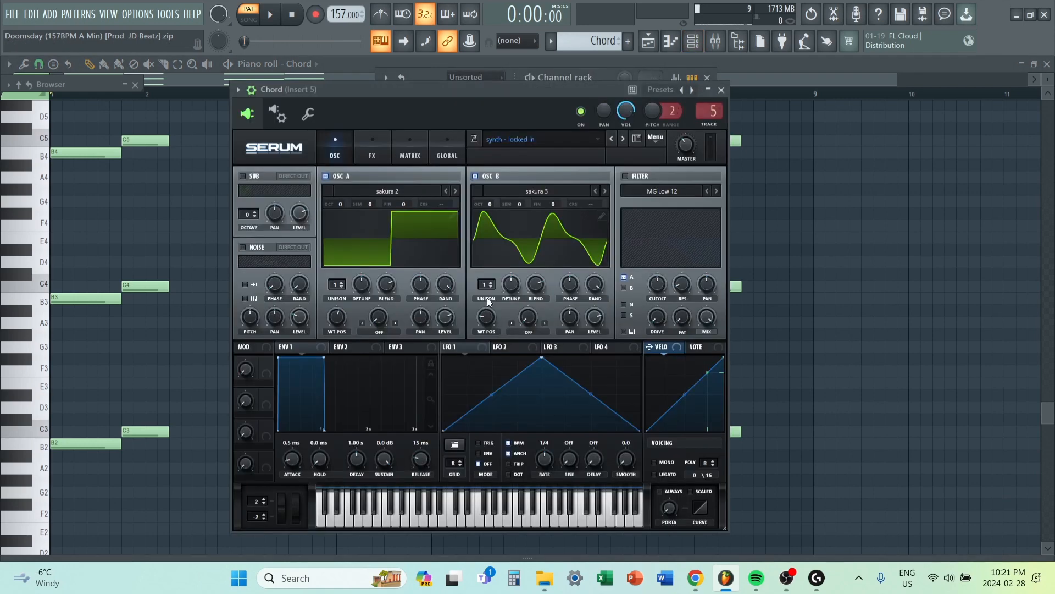
{"action": "left_click", "coordinate": [543, 141]}
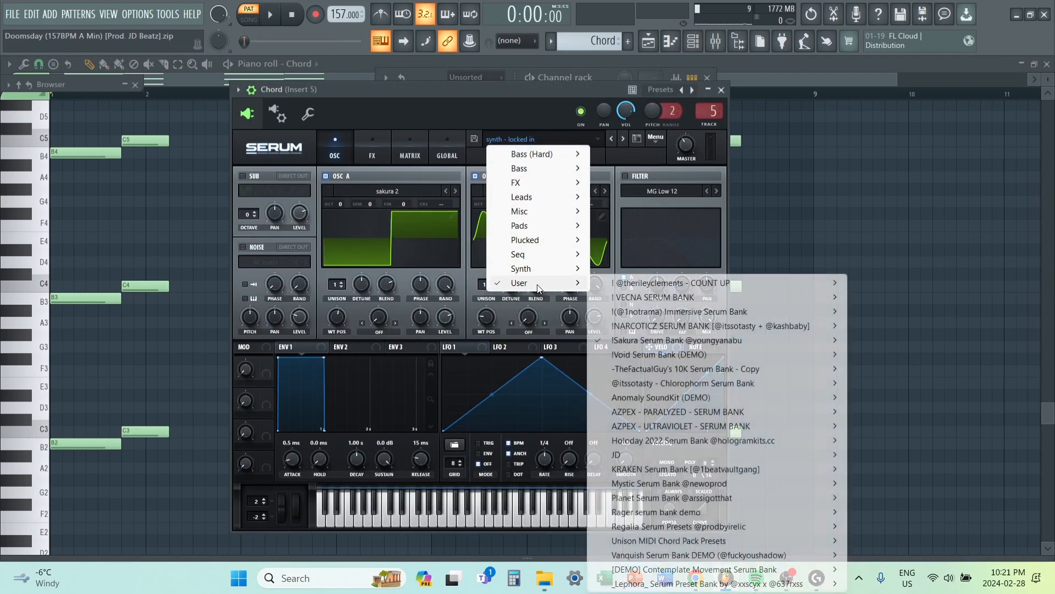
{"action": "mouse_move", "coordinate": [537, 285]}
{"action": "mouse_move", "coordinate": [628, 347]}
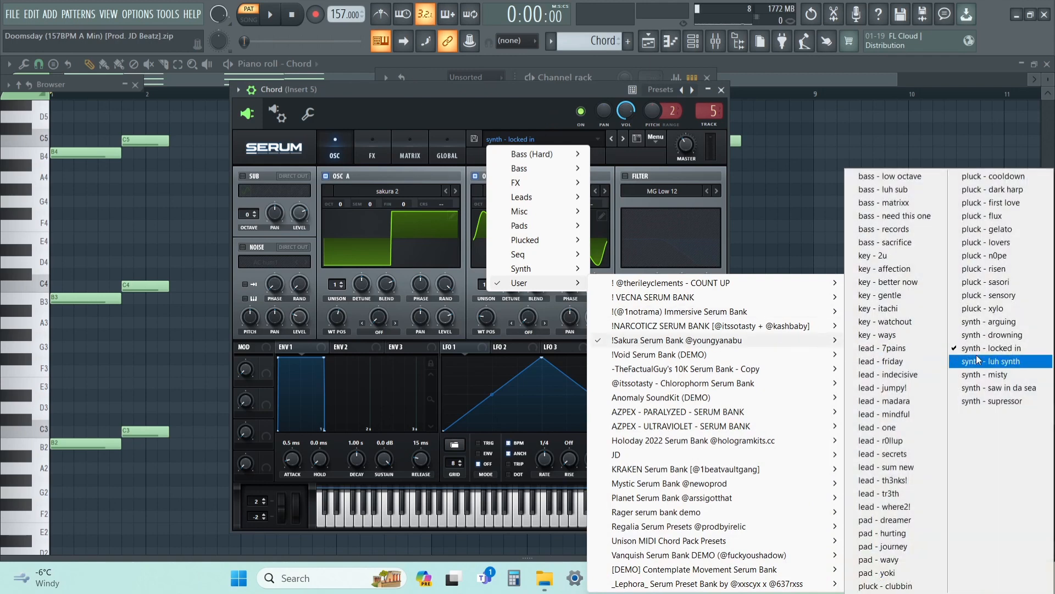
Inspect the Fruity parametric EQ 2 curve on mixer Insert 5 and close it.
{"action": "left_click", "coordinate": [712, 44]}
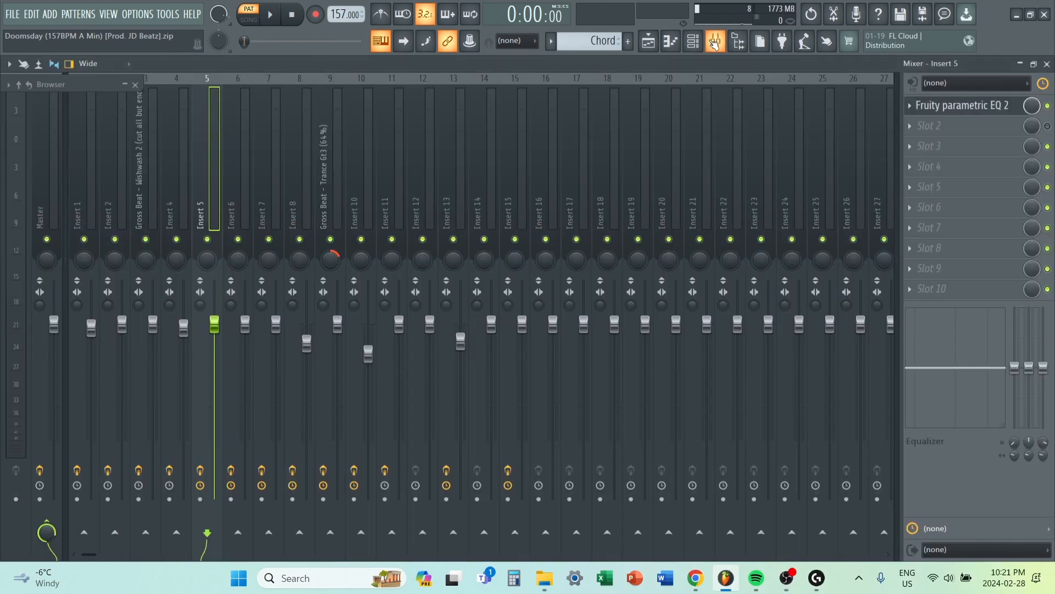
{"action": "left_click", "coordinate": [948, 106]}
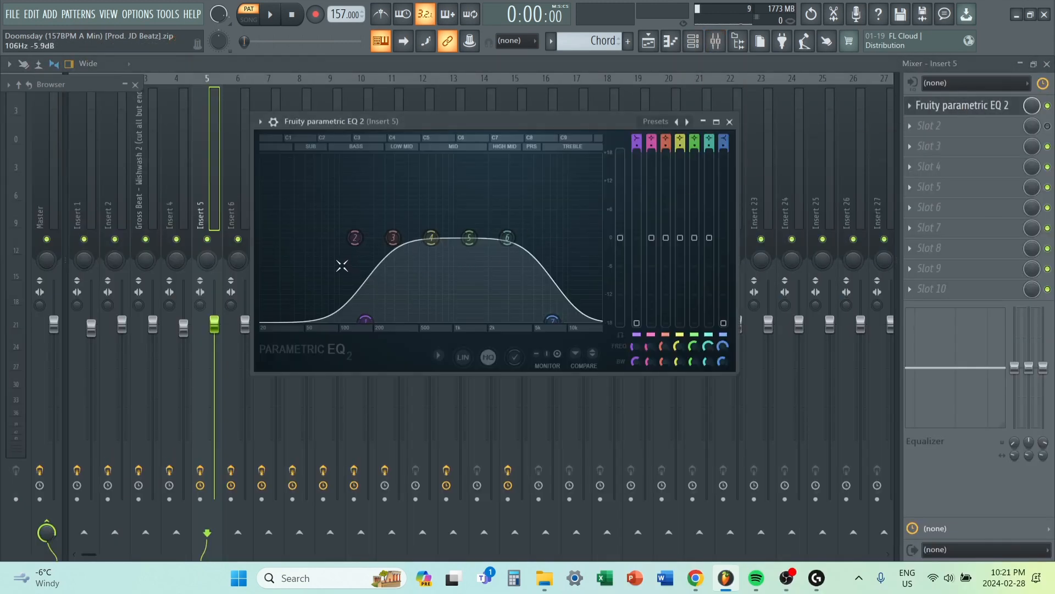
{"action": "left_click", "coordinate": [730, 123]}
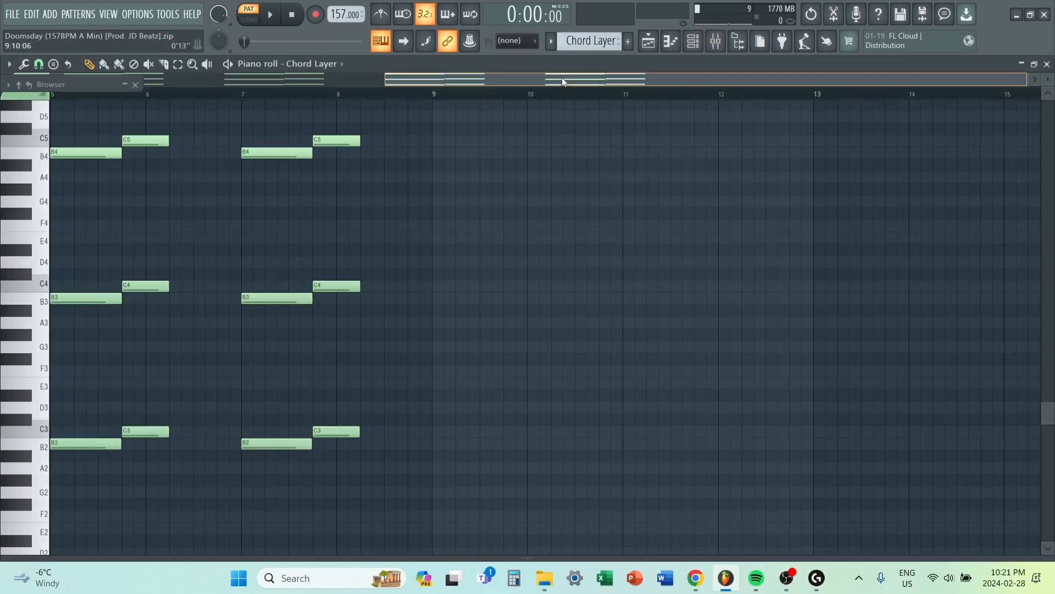
Show the Chord Layer pattern from bar 1 in the piano roll and play it back.
{"action": "left_click_drag", "start_coordinate": [562, 77], "coordinate": [127, 169]}
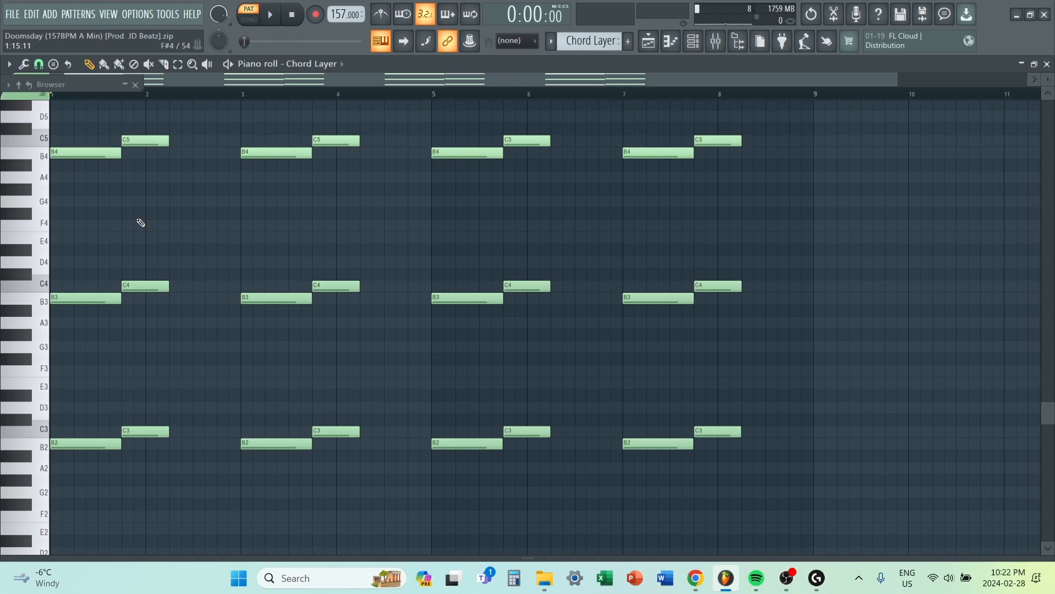
{"action": "key", "text": "space"}
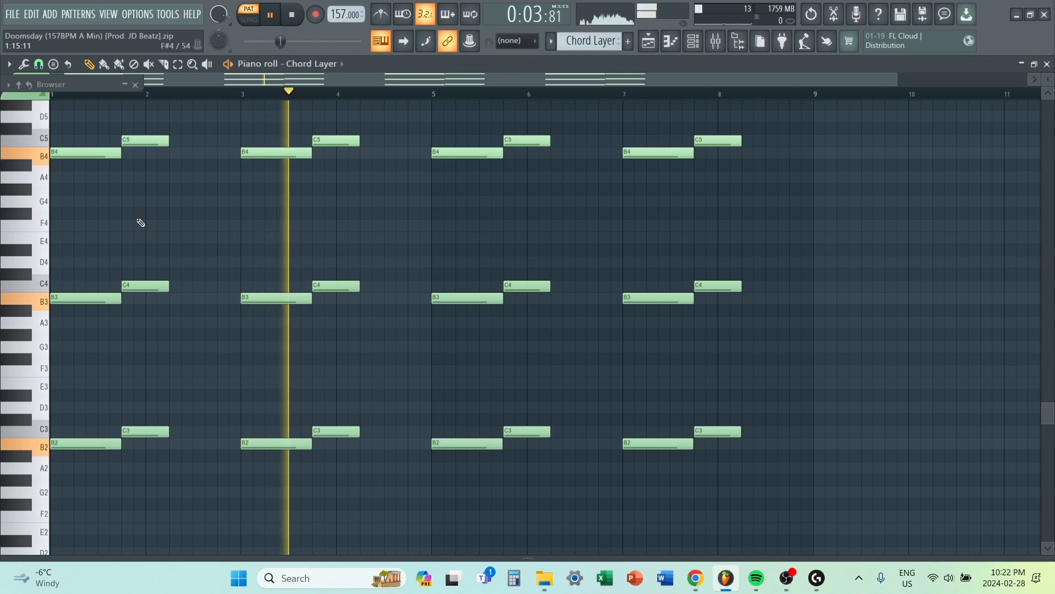
{"action": "key", "text": "space"}
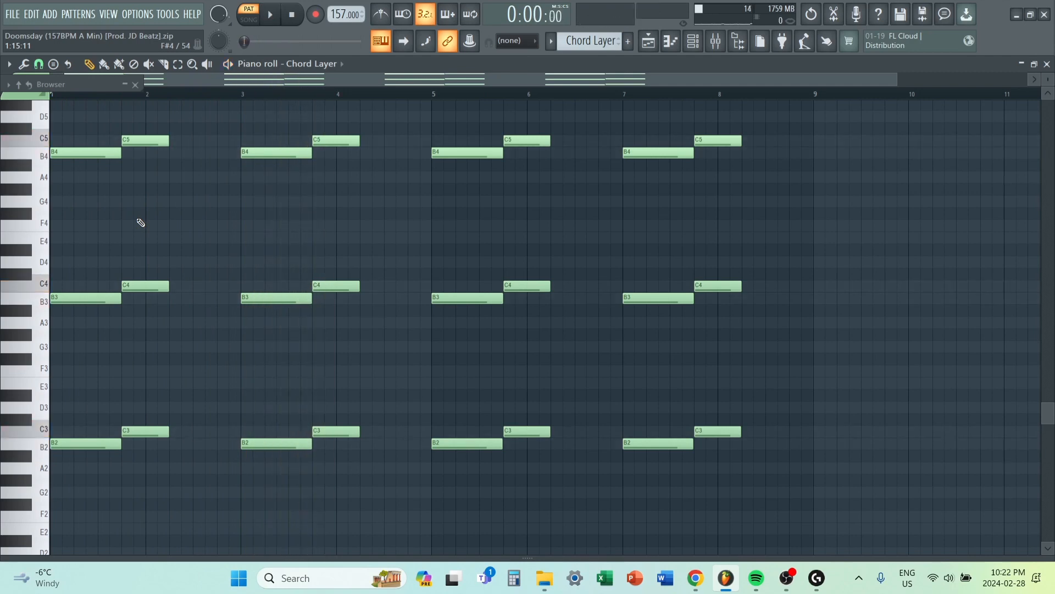
Check the Chord Layer channel's Serum preset and the Fruity parametric EQ 2 on its mixer insert.
{"action": "left_click", "coordinate": [704, 44]}
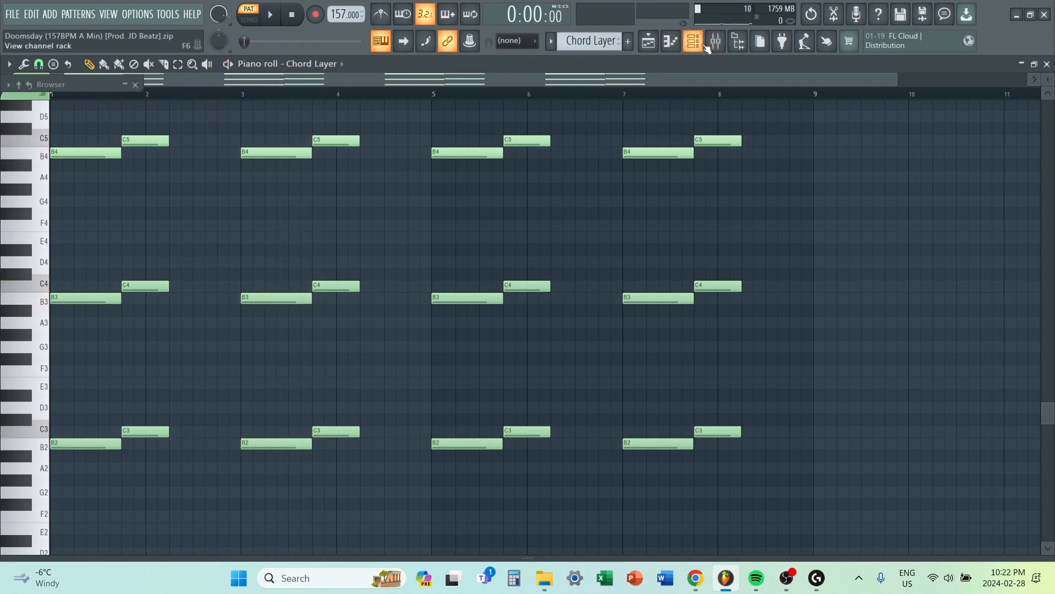
{"action": "left_click", "coordinate": [492, 313]}
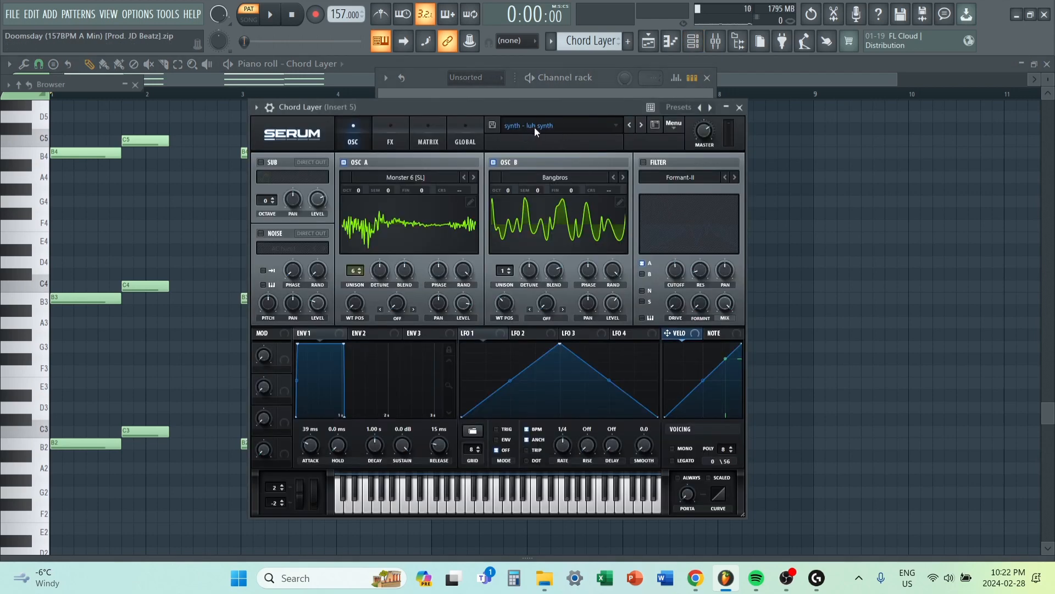
{"action": "key", "text": "F9"}
{"action": "left_click", "coordinate": [968, 114]}
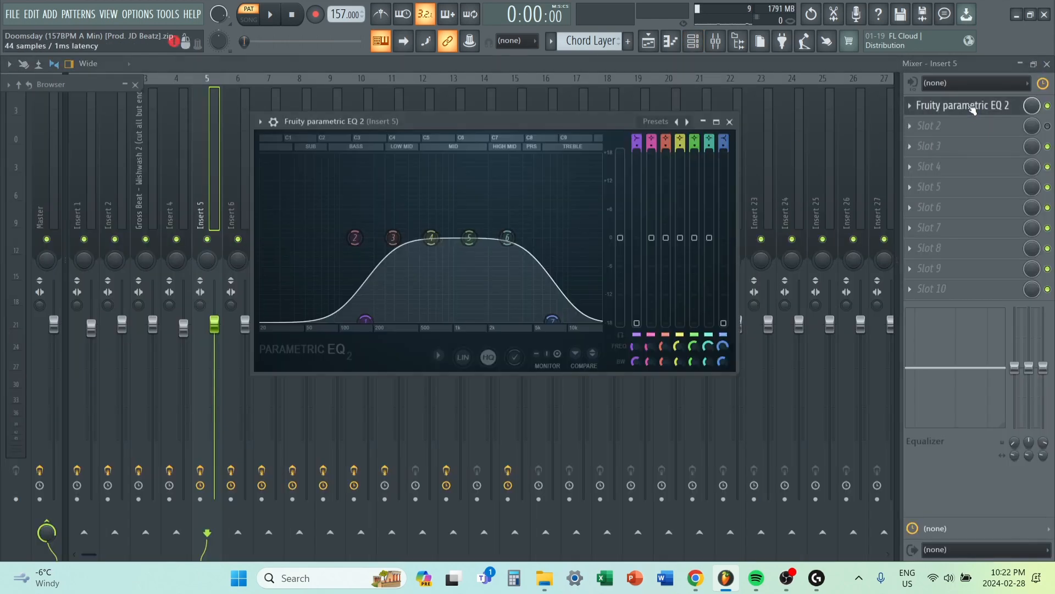
{"action": "left_click", "coordinate": [722, 116]}
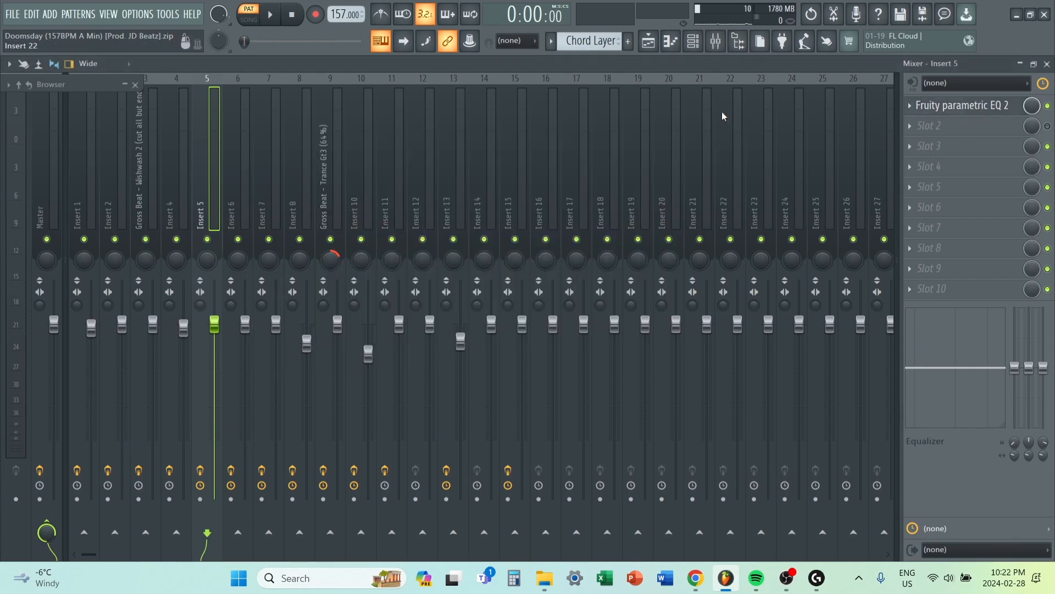
Open the Melody pattern in the piano roll and play it back from bar 1.
{"action": "left_click", "coordinate": [652, 45]}
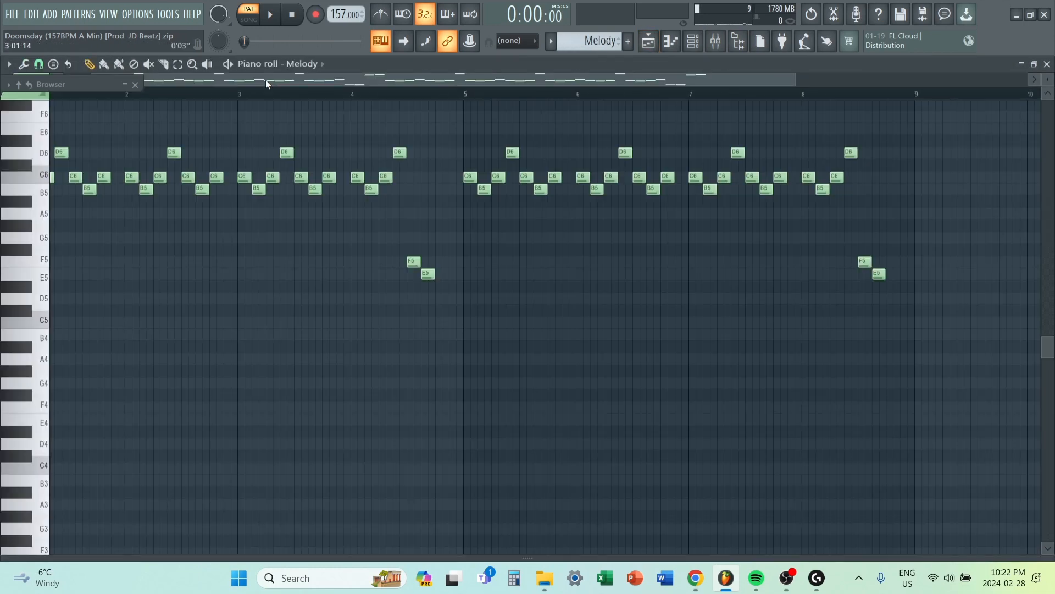
{"action": "left_click_drag", "start_coordinate": [261, 80], "coordinate": [193, 80]}
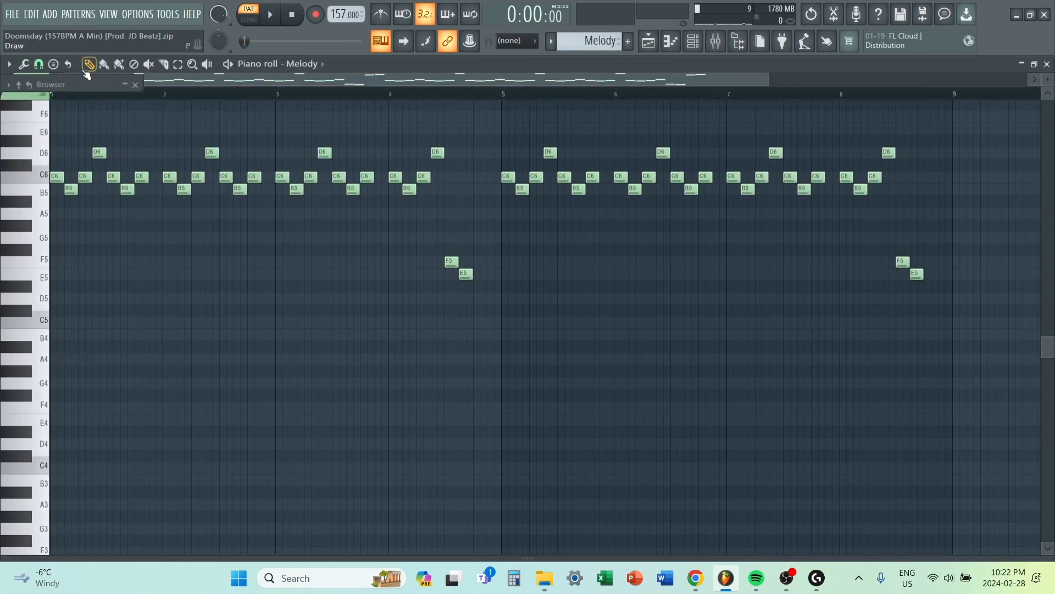
{"action": "scroll", "coordinate": [187, 143], "scroll_direction": "up", "scroll_amount": 1}
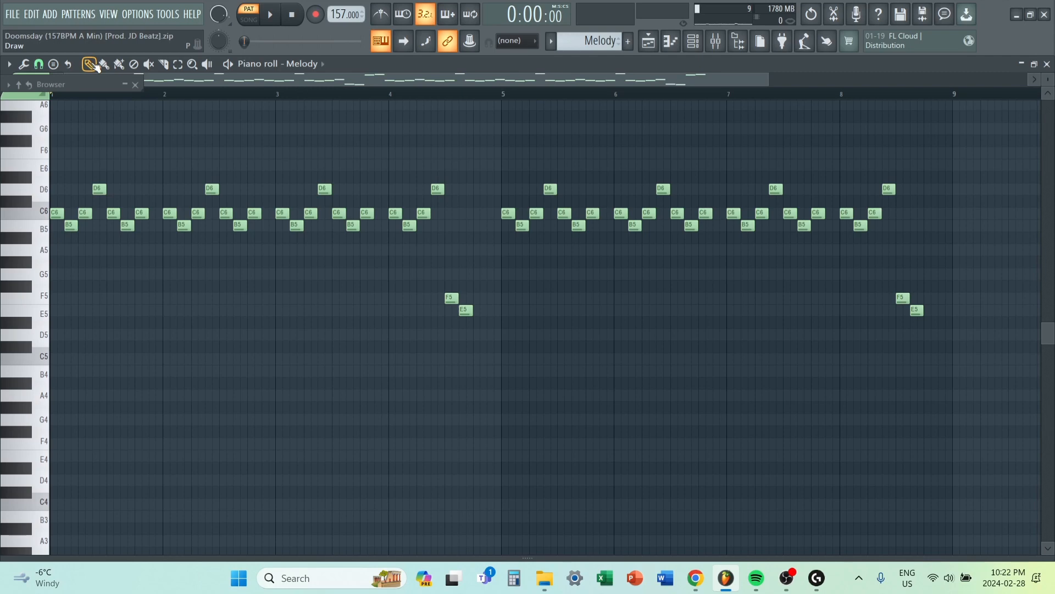
{"action": "scroll", "coordinate": [532, 240], "scroll_direction": "up", "scroll_amount": 4}
{"action": "key", "text": "space"}
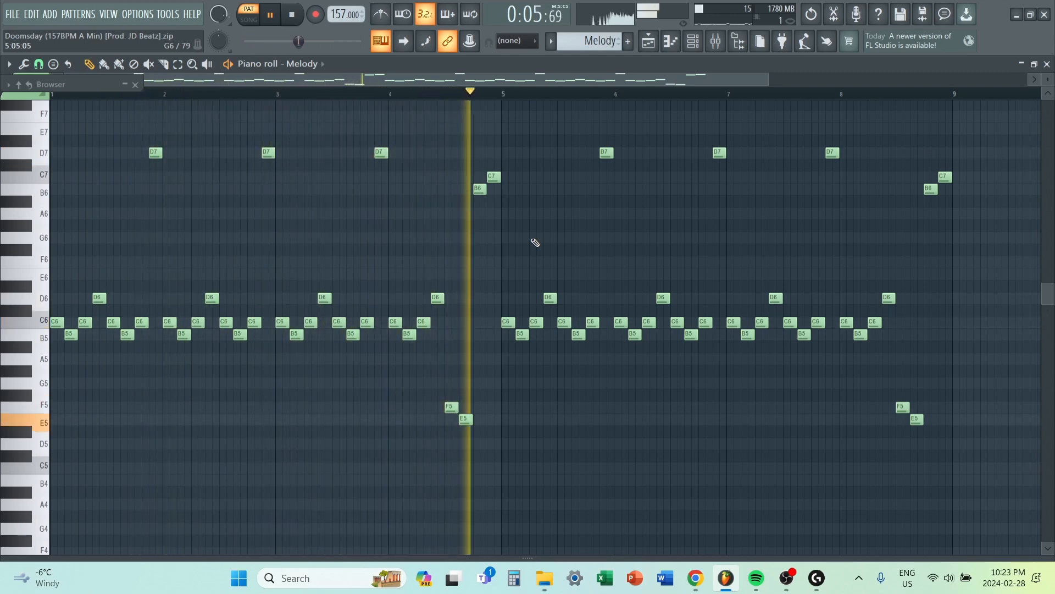
{"action": "key", "text": "space"}
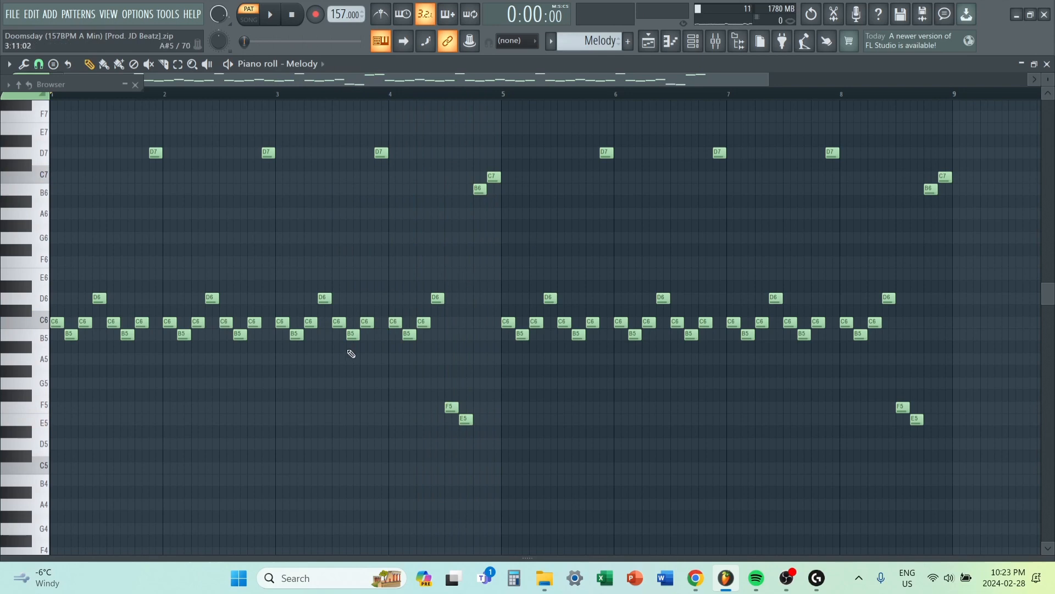
Mark bars 1 to 3 of the Melody pattern to compare them with bar 4, and clear the selection.
{"action": "left_click_drag", "start_coordinate": [400, 99], "coordinate": [2, 95]}
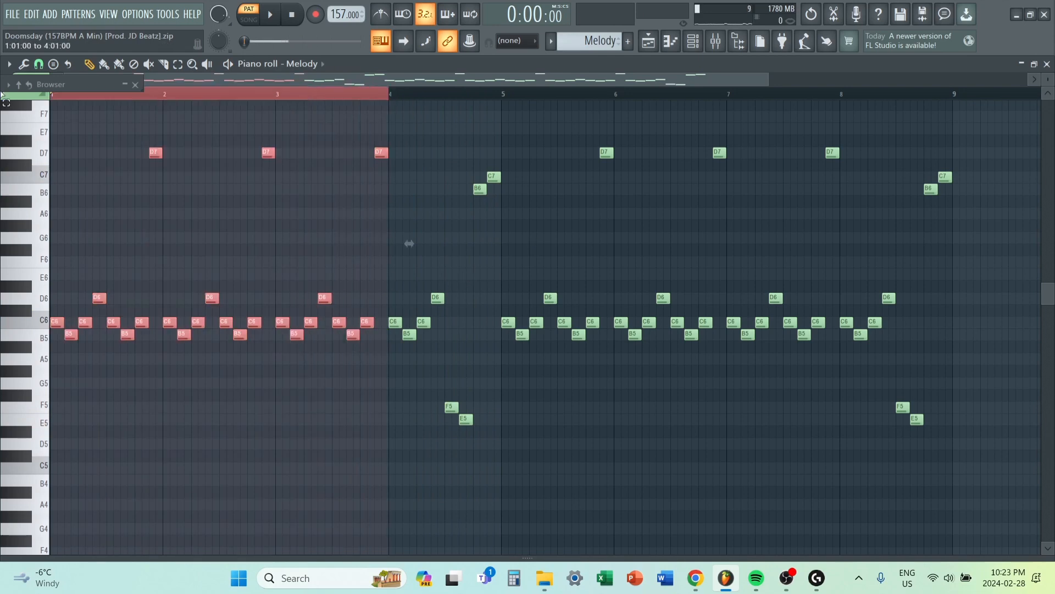
{"action": "left_click", "coordinate": [401, 96]}
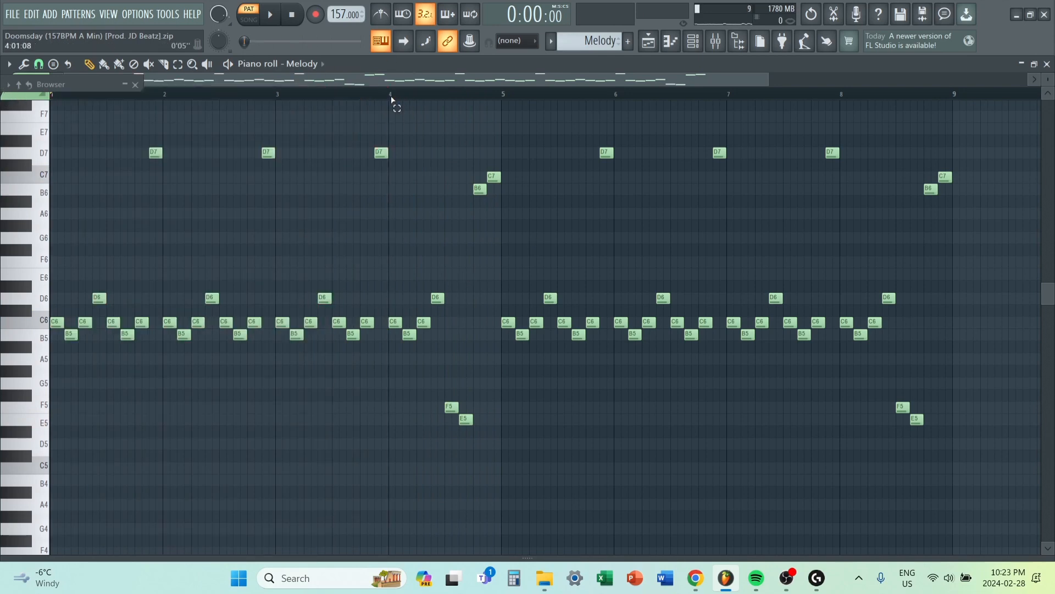
{"action": "left_click_drag", "start_coordinate": [391, 98], "coordinate": [506, 103]}
{"action": "scroll", "coordinate": [476, 175], "scroll_direction": "up", "scroll_amount": 2}
{"action": "left_click", "coordinate": [516, 96], "text": "ctrl"}
{"action": "scroll", "coordinate": [526, 165], "scroll_direction": "down", "scroll_amount": 2}
{"action": "scroll", "coordinate": [526, 167], "scroll_direction": "down", "scroll_amount": 2}
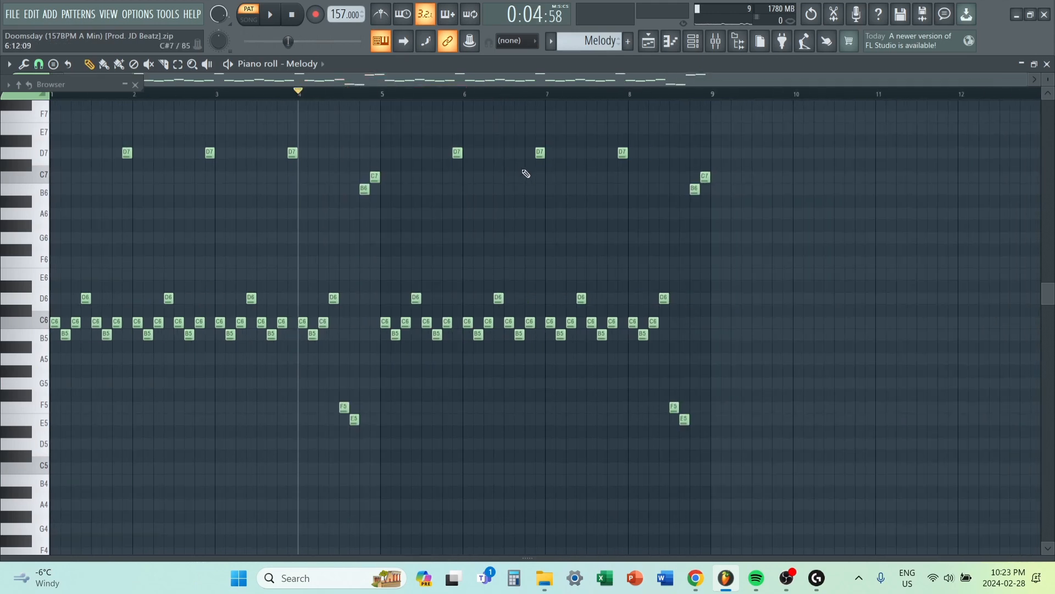
Open the Melody channel's Serum instrument and browse to its preset in the Sakura Serum Bank.
{"action": "left_click", "coordinate": [703, 50]}
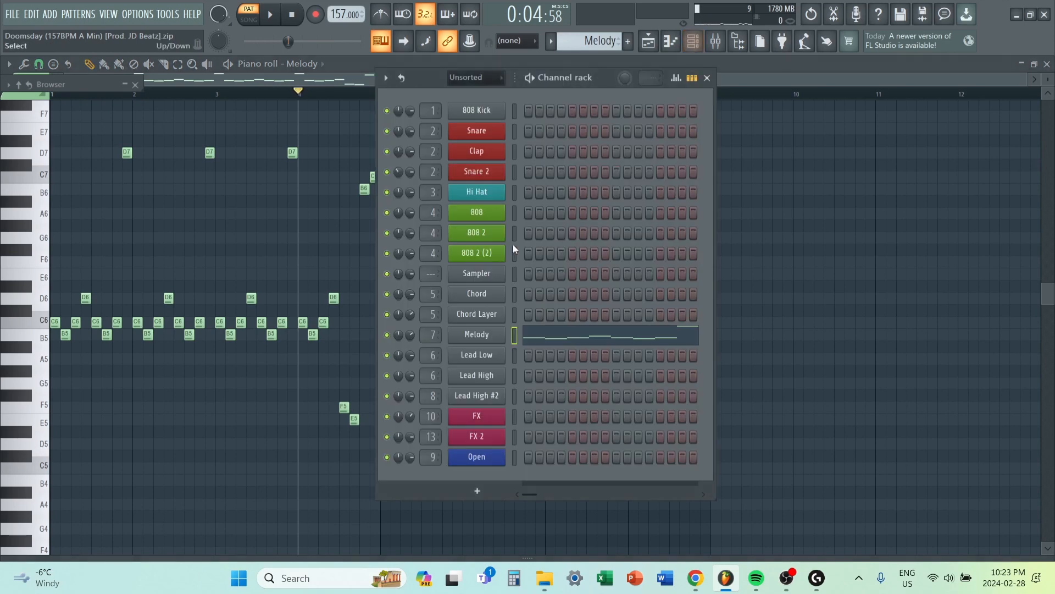
{"action": "left_click", "coordinate": [477, 332]}
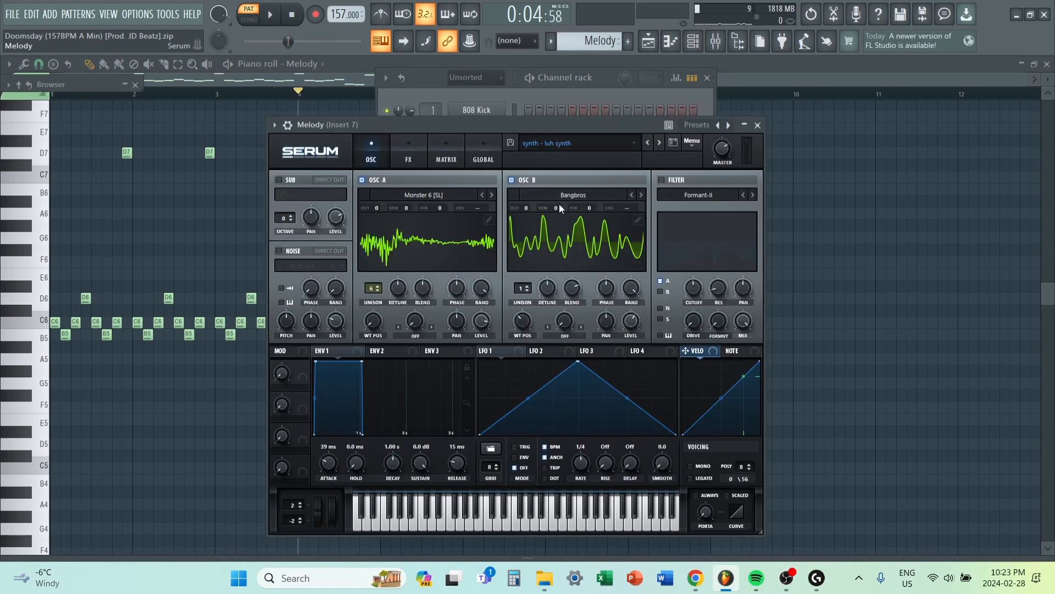
{"action": "left_click", "coordinate": [543, 147]}
{"action": "mouse_move", "coordinate": [617, 286]}
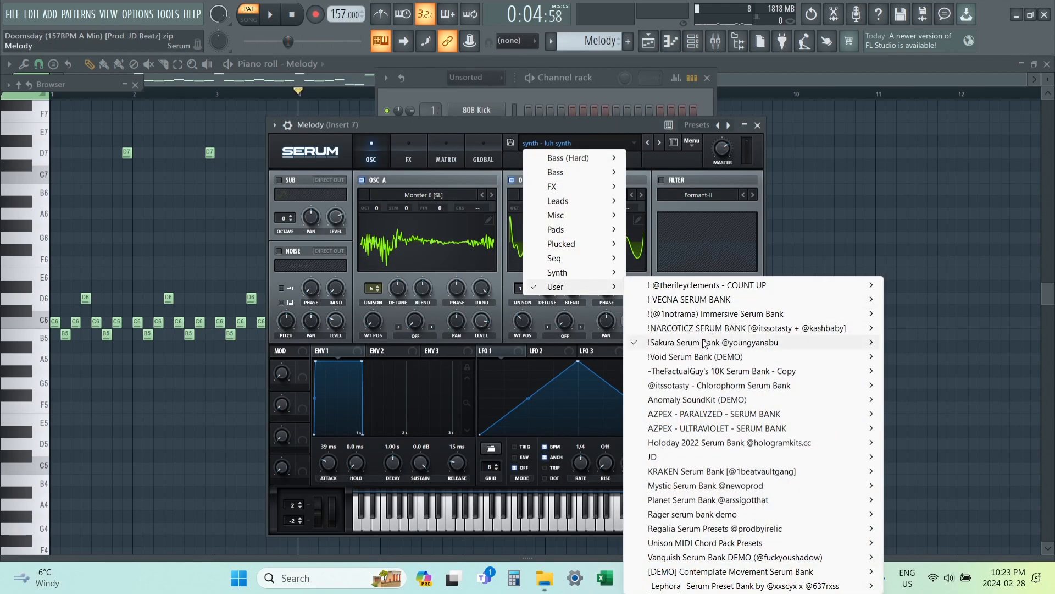
{"action": "mouse_move", "coordinate": [705, 343]}
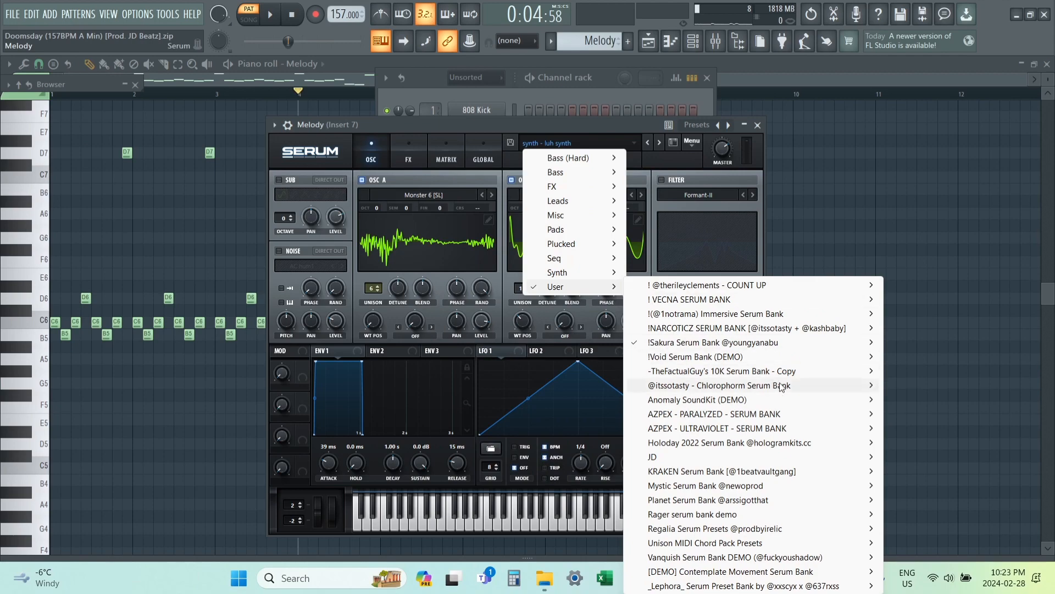
{"action": "mouse_move", "coordinate": [790, 341]}
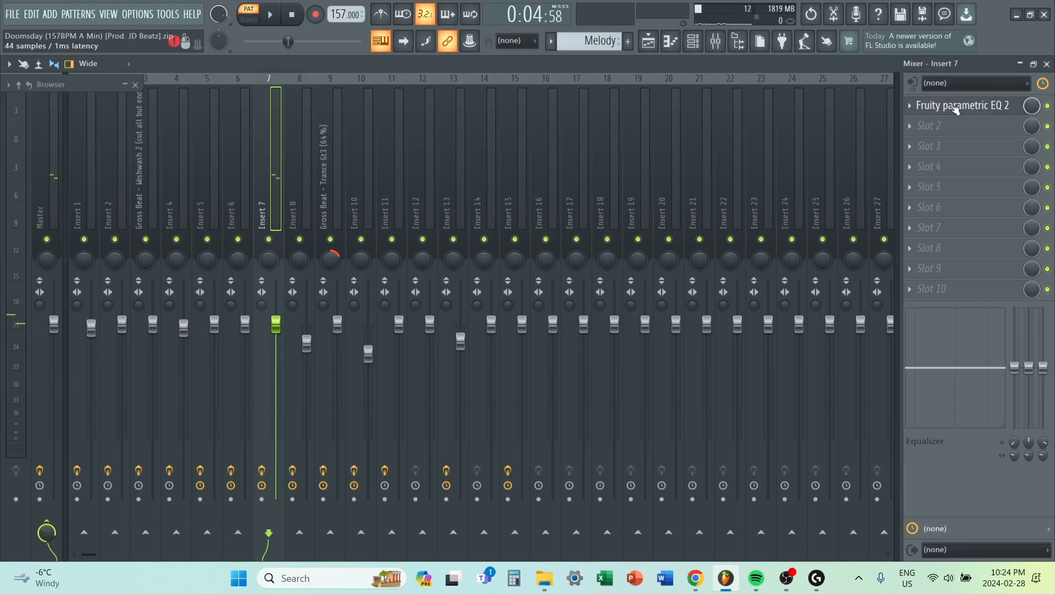
Inspect the Fruity parametric EQ 2 on mixer Insert 7, close it, and show the effects on Insert 6.
{"action": "left_click", "coordinate": [956, 107]}
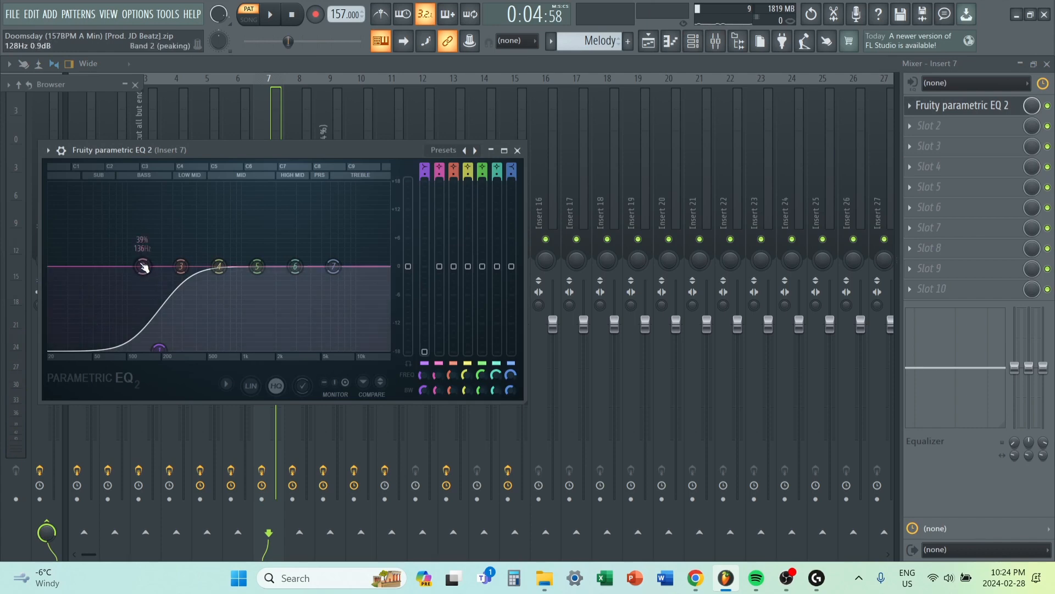
{"action": "left_click", "coordinate": [518, 151]}
{"action": "left_click_drag", "start_coordinate": [456, 151], "coordinate": [227, 239]}
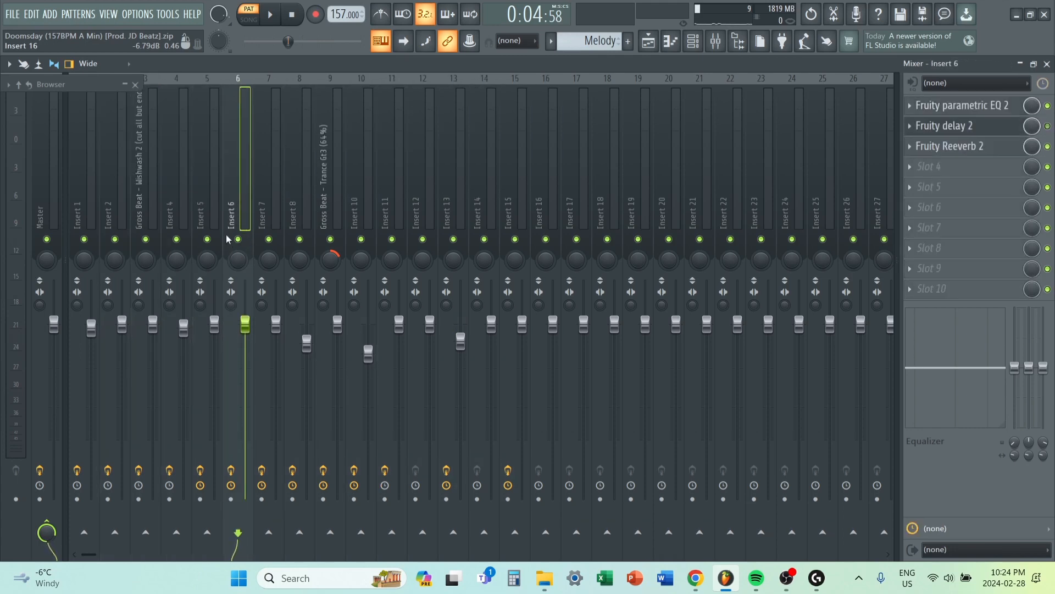
Open the Lead Low pattern from the playlist and select its first F4 and E4 notes in bar 2.
{"action": "left_click", "coordinate": [649, 41]}
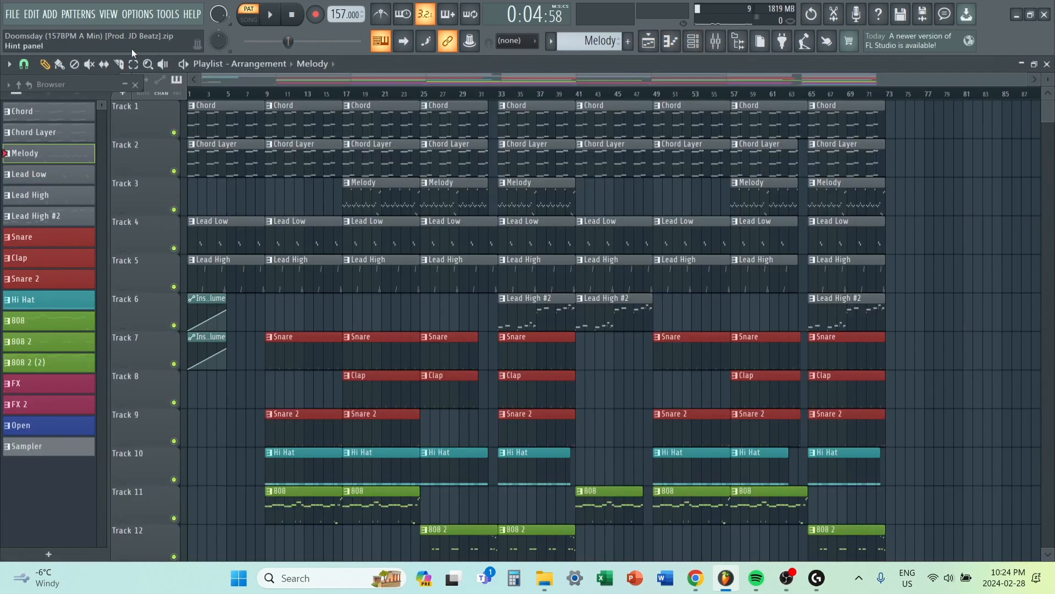
{"action": "left_click", "coordinate": [377, 119]}
{"action": "left_click", "coordinate": [395, 231]}
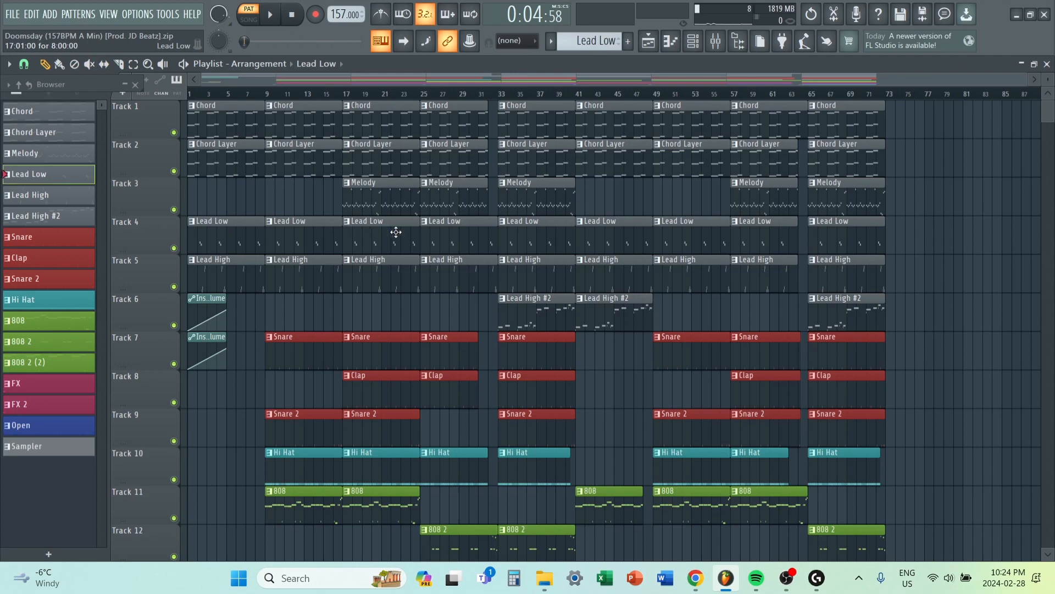
{"action": "double_click", "coordinate": [395, 231]}
{"action": "left_click", "coordinate": [165, 93]}
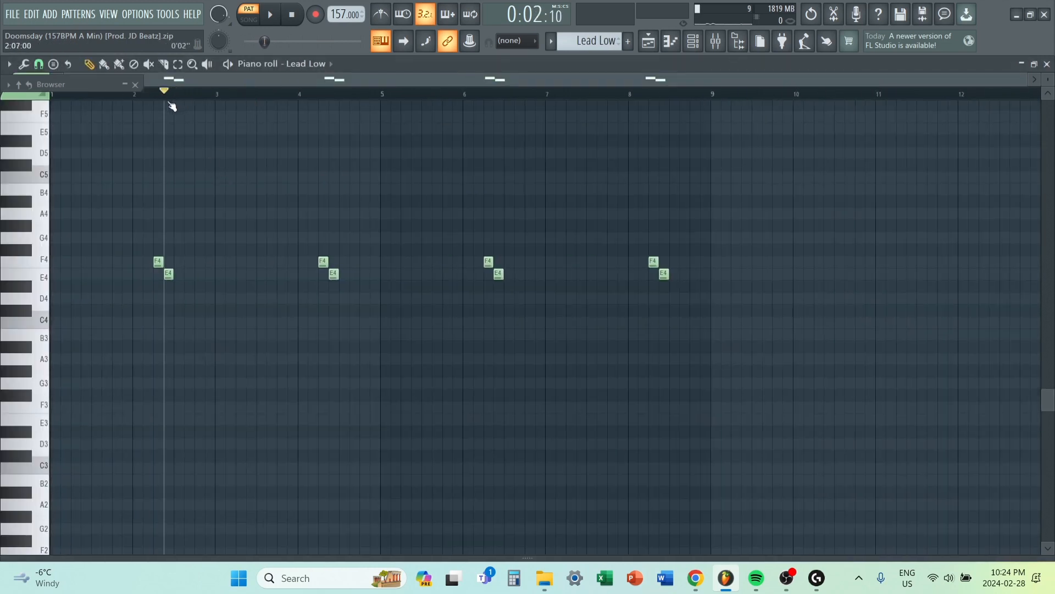
{"action": "left_click_drag", "start_coordinate": [170, 103], "coordinate": [156, 107]}
{"action": "scroll", "coordinate": [157, 242], "scroll_direction": "up", "scroll_amount": 5}
{"action": "left_click_drag", "start_coordinate": [156, 248], "coordinate": [262, 325]}
{"action": "scroll", "coordinate": [181, 143], "scroll_direction": "down", "scroll_amount": 4}
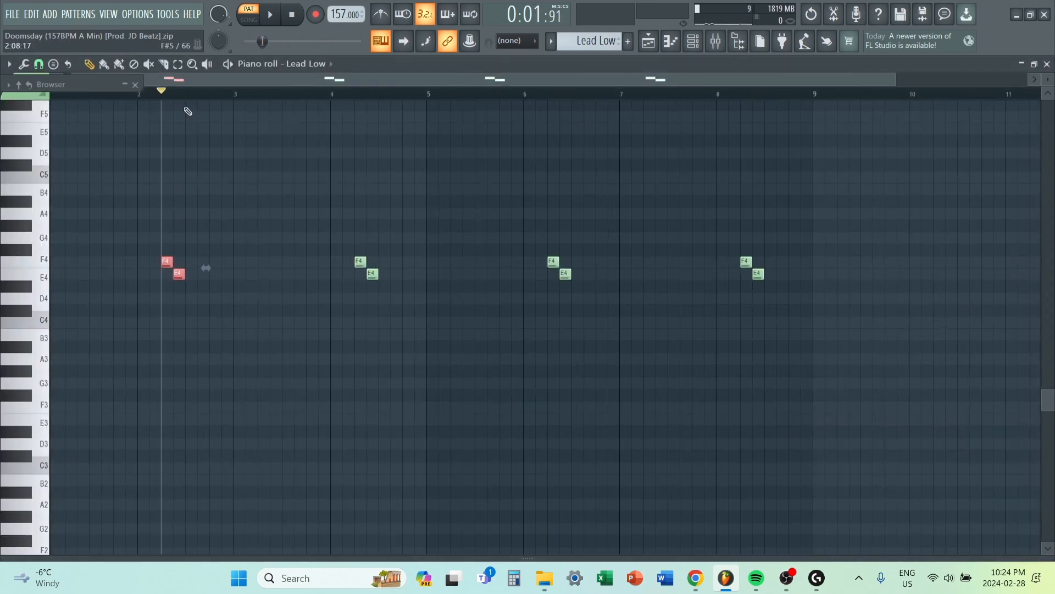
Play the Lead Low pattern from bar 2, stop playback, and return to the playlist.
{"action": "left_click_drag", "start_coordinate": [171, 97], "coordinate": [144, 105]}
{"action": "scroll", "coordinate": [165, 222], "scroll_direction": "up", "scroll_amount": 2}
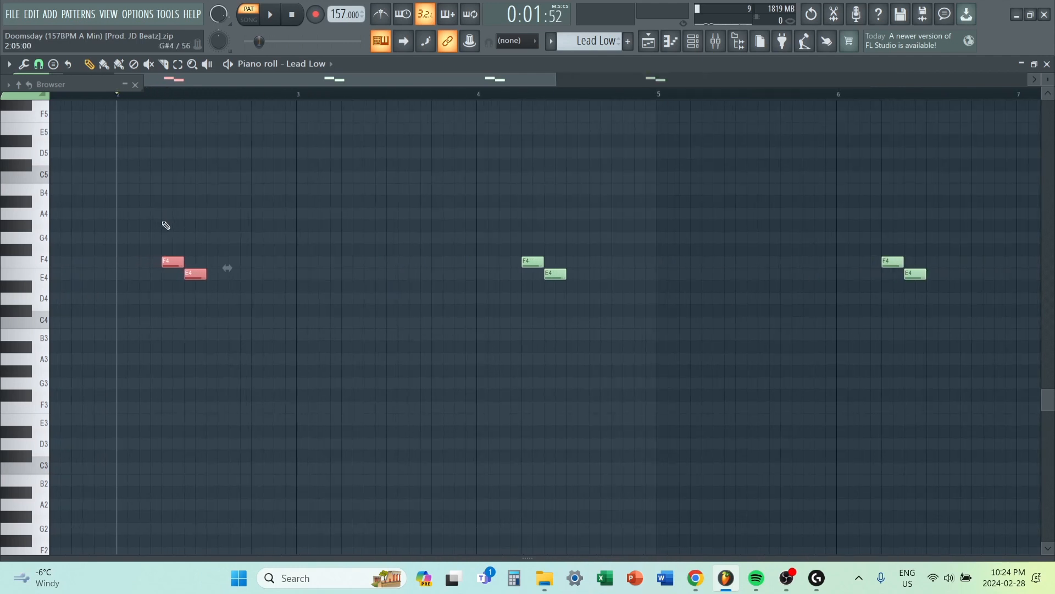
{"action": "key", "text": "space"}
{"action": "key", "text": "space"}
{"action": "right_click", "coordinate": [250, 200], "text": "ctrl"}
{"action": "left_click", "coordinate": [658, 45]}
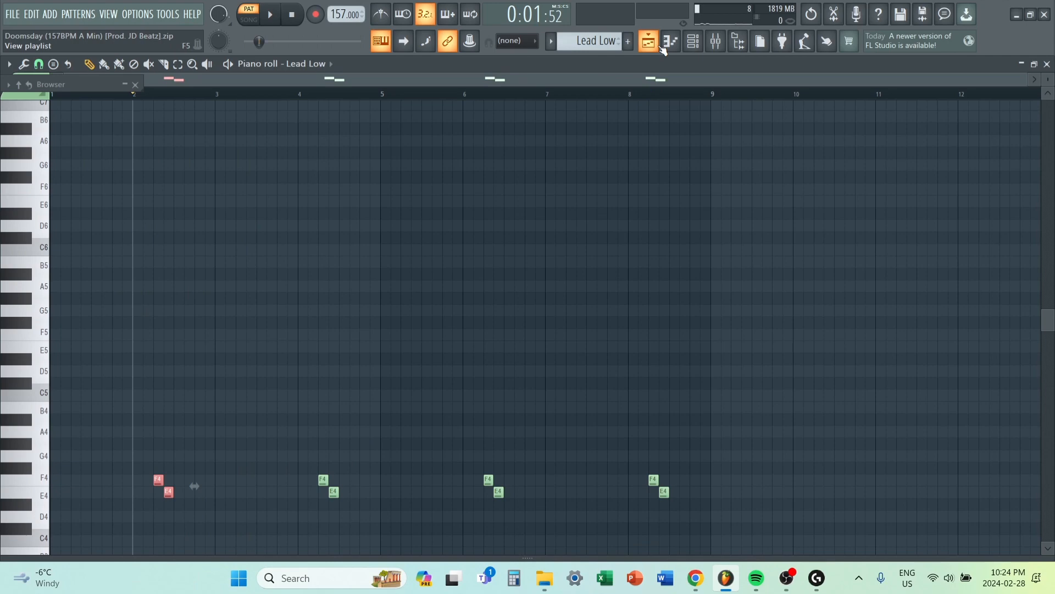
{"action": "left_click", "coordinate": [663, 49]}
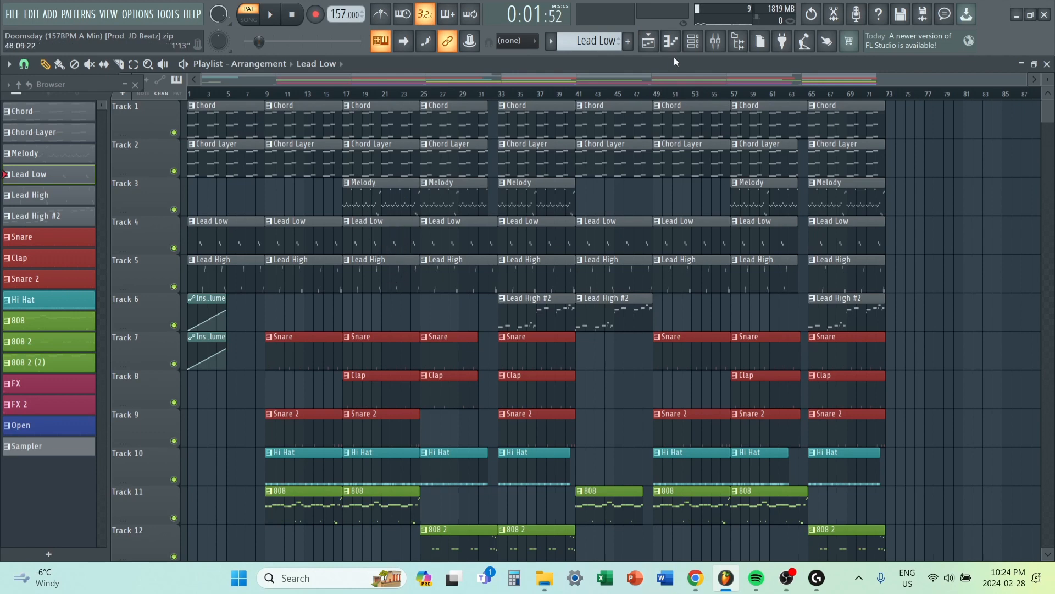
Open the Lead Low channel's Serum instrument, browse to its preset in the Sakura Serum Bank, and close the instrument.
{"action": "left_click", "coordinate": [693, 40]}
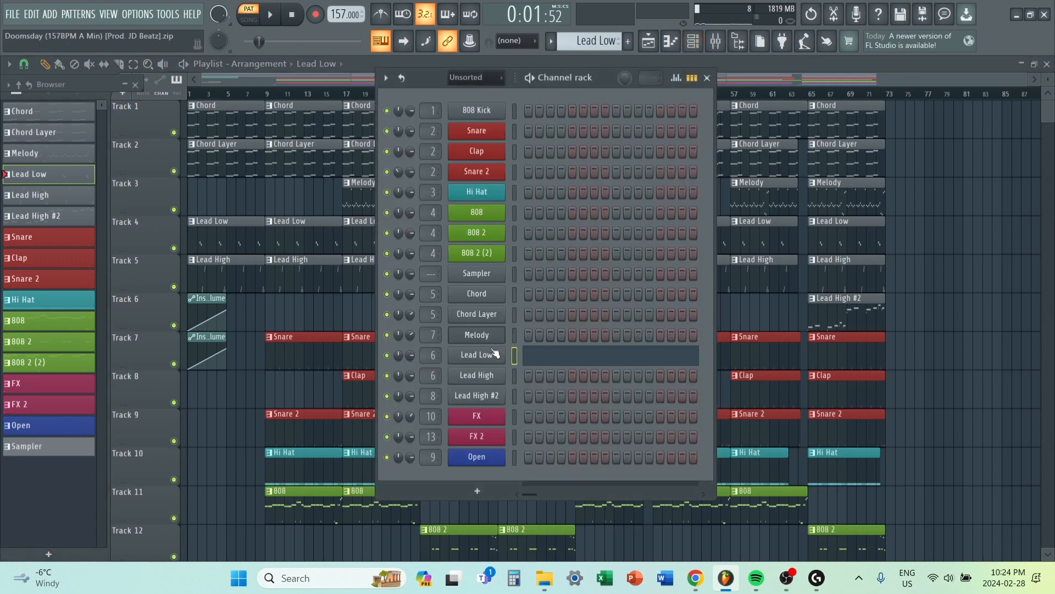
{"action": "left_click", "coordinate": [476, 355]}
{"action": "left_click", "coordinate": [546, 140]}
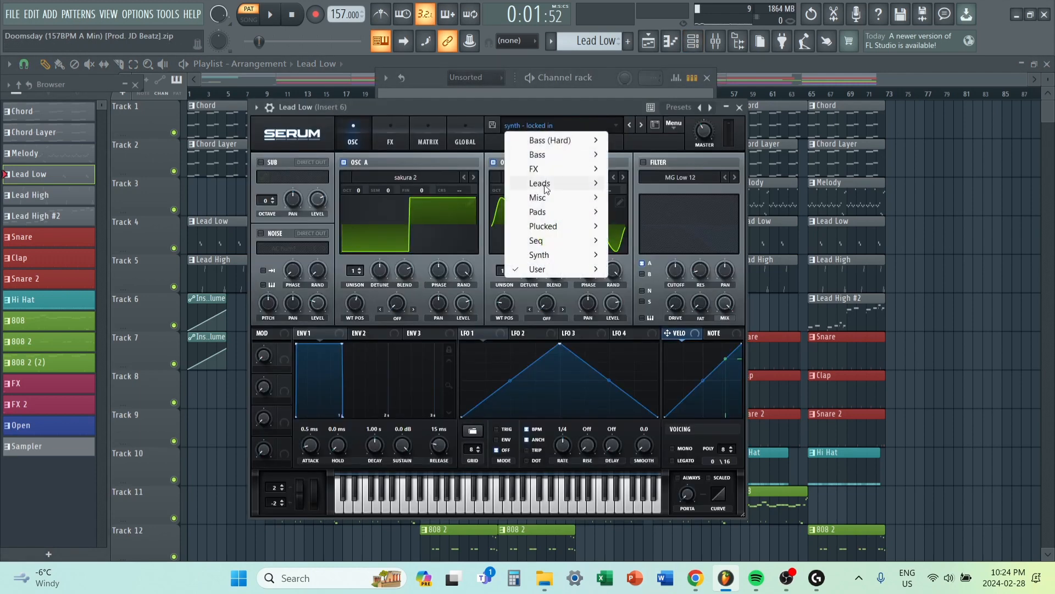
{"action": "mouse_move", "coordinate": [556, 269]}
{"action": "mouse_move", "coordinate": [668, 326]}
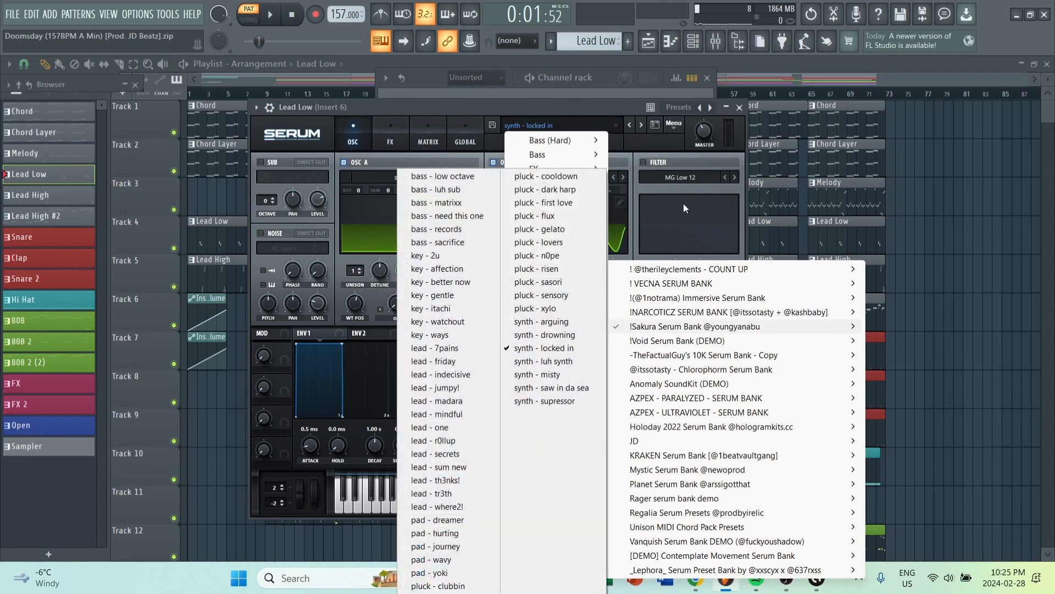
{"action": "left_click", "coordinate": [738, 107]}
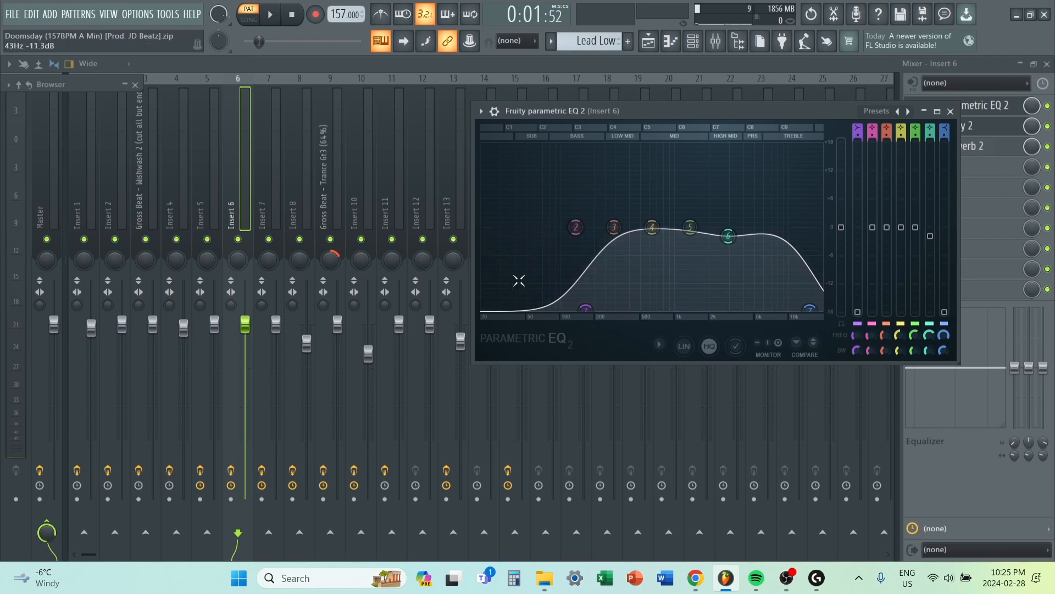
Inspect the Fruity parametric EQ 2, Fruity delay 2 and Fruity Reeverb 2 on mixer Insert 6, closing each one.
{"action": "left_click", "coordinate": [950, 111]}
{"action": "left_click", "coordinate": [959, 128]}
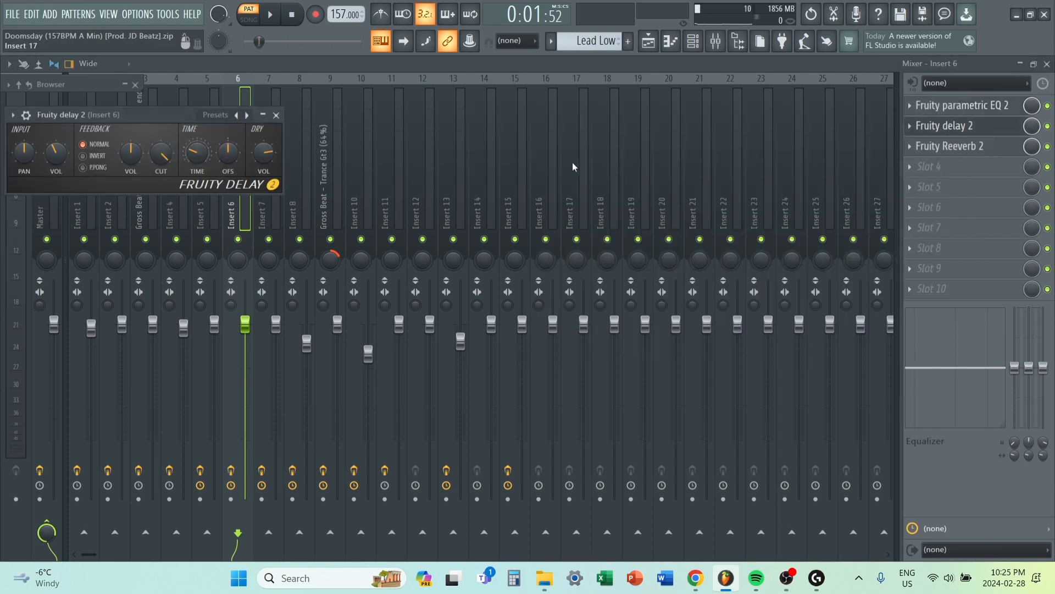
{"action": "left_click", "coordinate": [276, 112]}
{"action": "left_click", "coordinate": [945, 146]}
{"action": "left_click", "coordinate": [488, 238]}
Open the Lead High pattern from the playlist and play its notes from bar 2.
{"action": "left_click", "coordinate": [649, 40]}
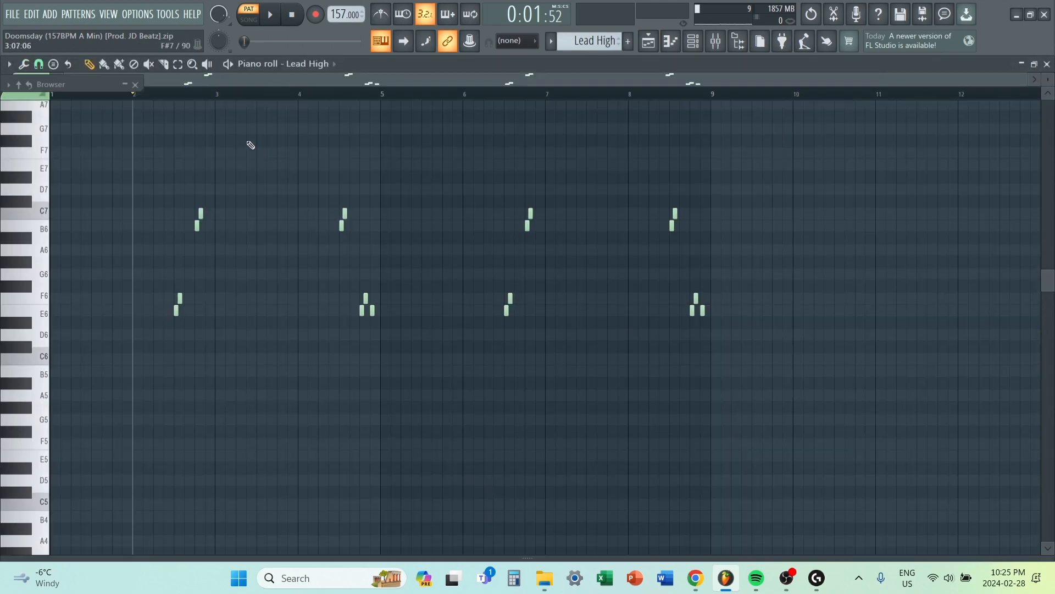
{"action": "scroll", "coordinate": [134, 158], "scroll_direction": "up", "scroll_amount": 4}
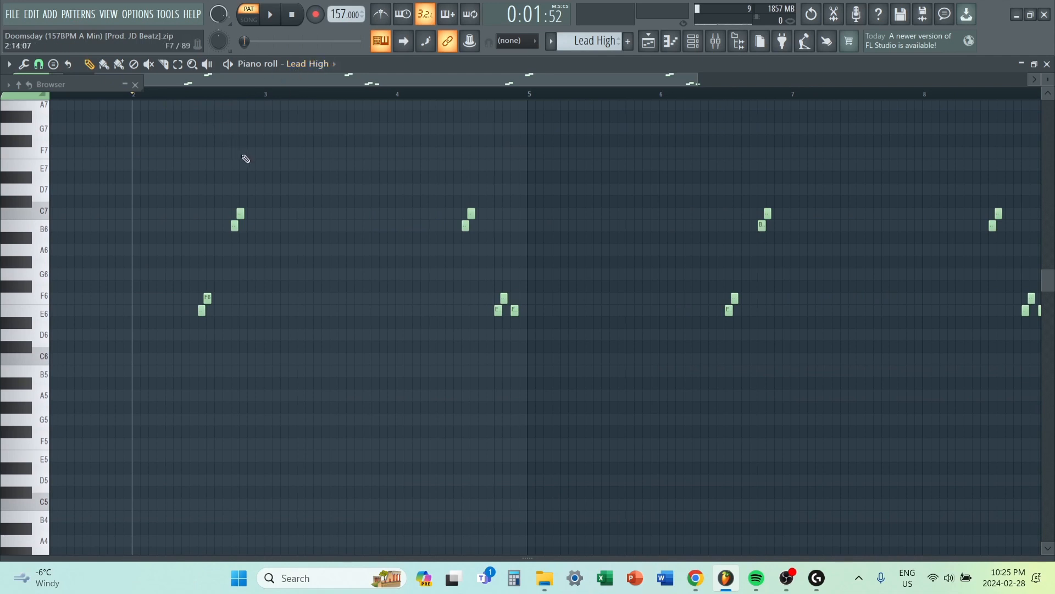
{"action": "key", "text": "space"}
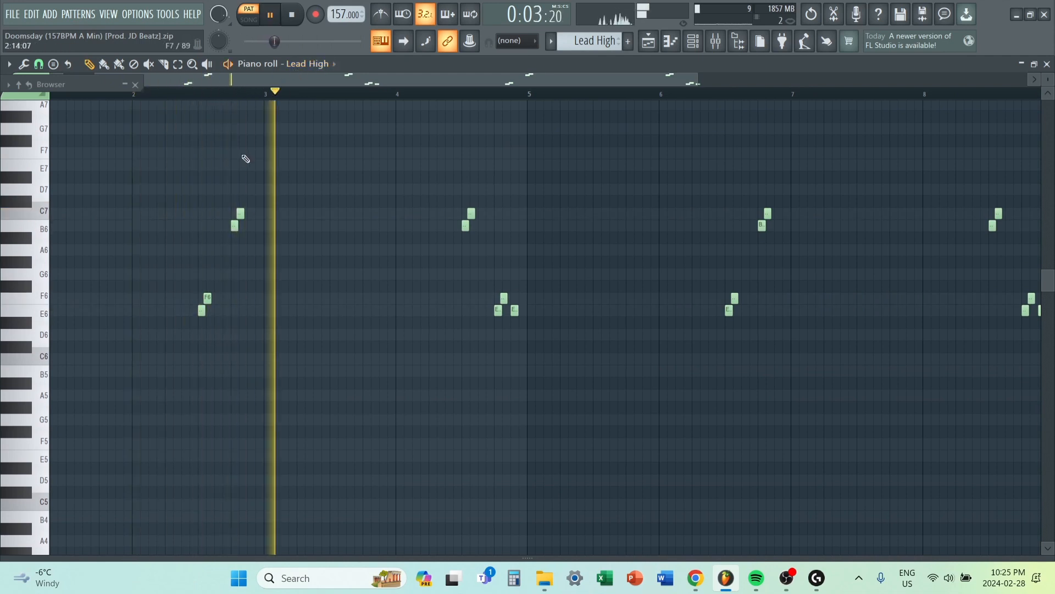
{"action": "scroll", "coordinate": [246, 159], "scroll_direction": "down", "scroll_amount": 3}
{"action": "scroll", "coordinate": [401, 249], "scroll_direction": "up", "scroll_amount": 5}
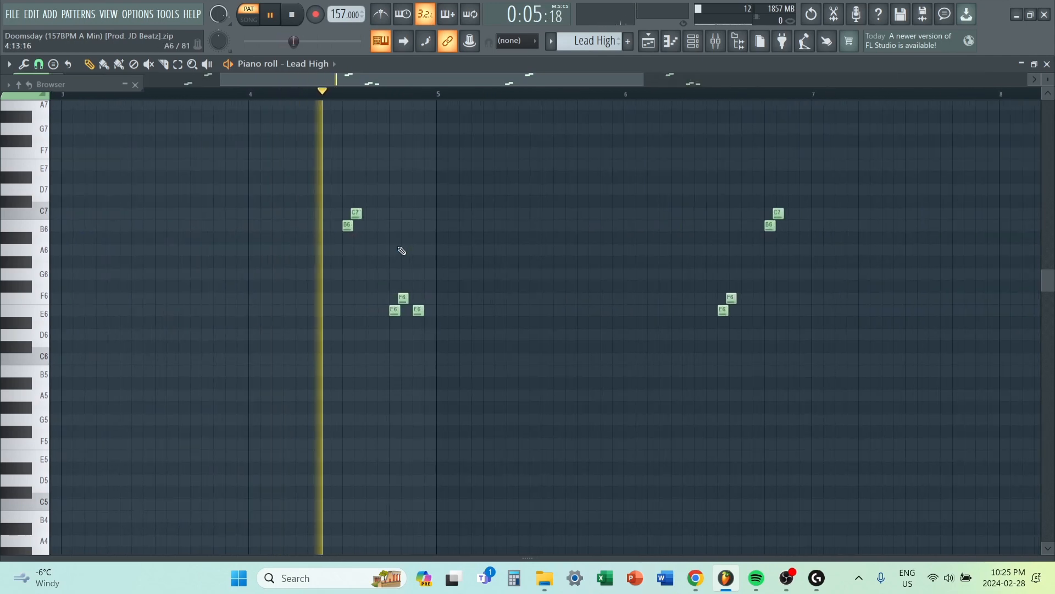
Open the Lead High channel's Serum instrument and browse to its preset in the Sakura Serum Bank.
{"action": "left_click", "coordinate": [744, 49]}
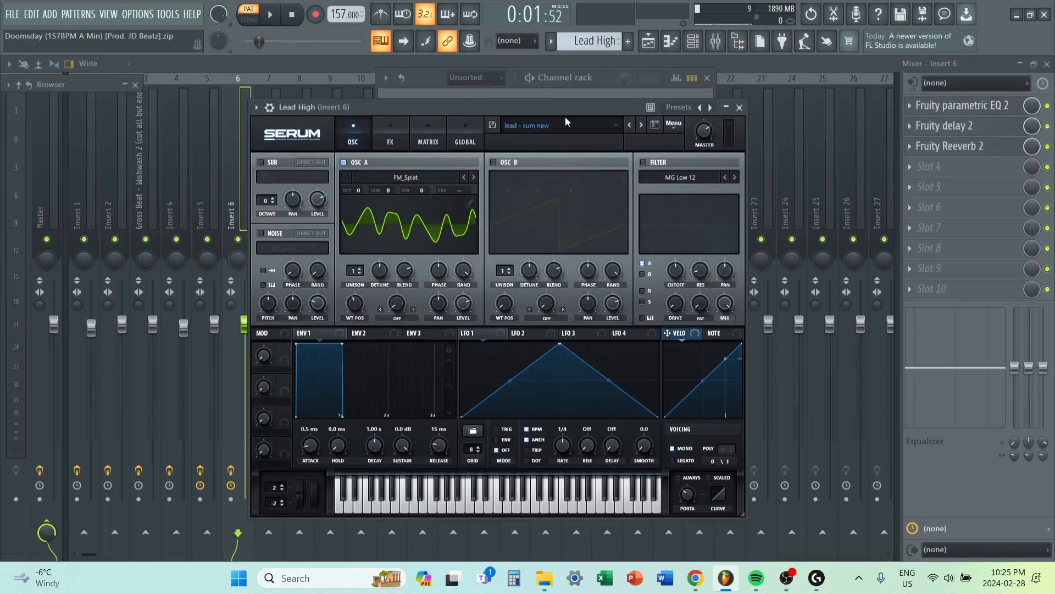
{"action": "left_click", "coordinate": [557, 127]}
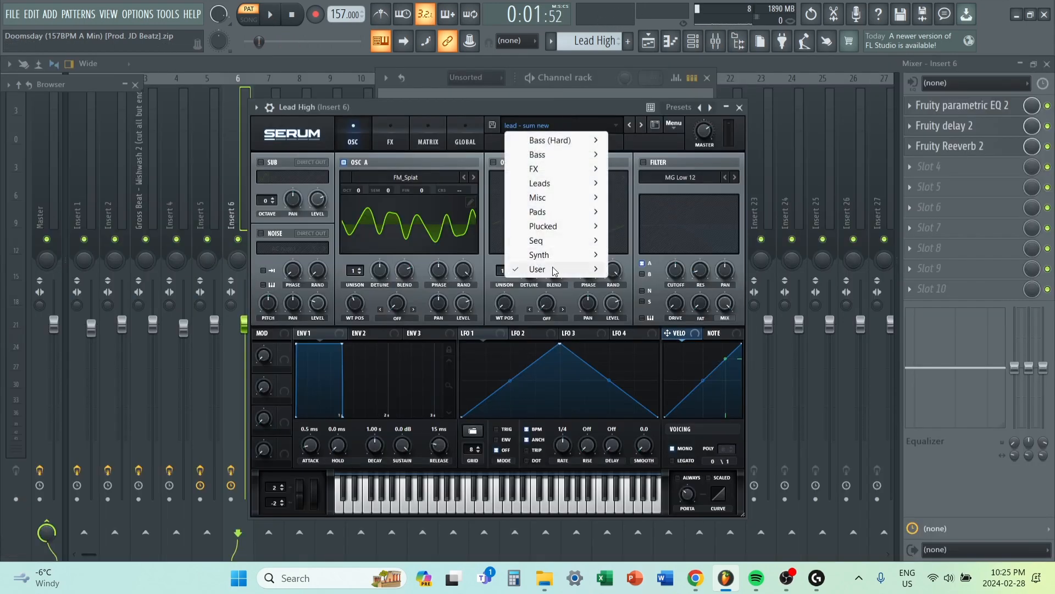
{"action": "mouse_move", "coordinate": [555, 268]}
{"action": "mouse_move", "coordinate": [654, 327]}
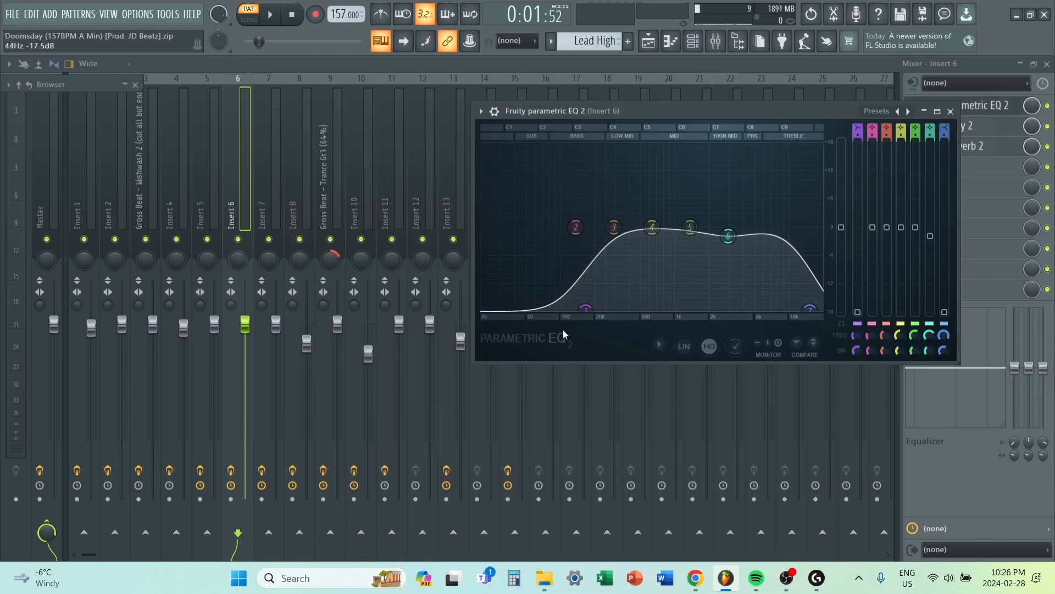
Review the same parametric EQ, delay and reverb on Insert 6 for the Lead High channel, and close them.
{"action": "left_click", "coordinate": [951, 112]}
{"action": "left_click", "coordinate": [967, 106]}
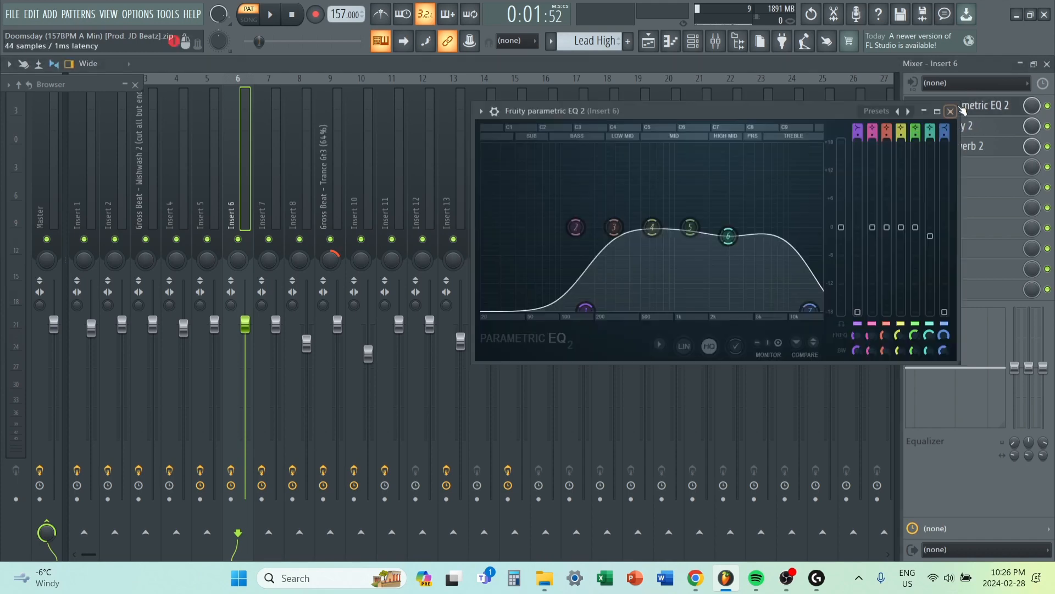
{"action": "left_click", "coordinate": [950, 111]}
{"action": "left_click", "coordinate": [955, 126]}
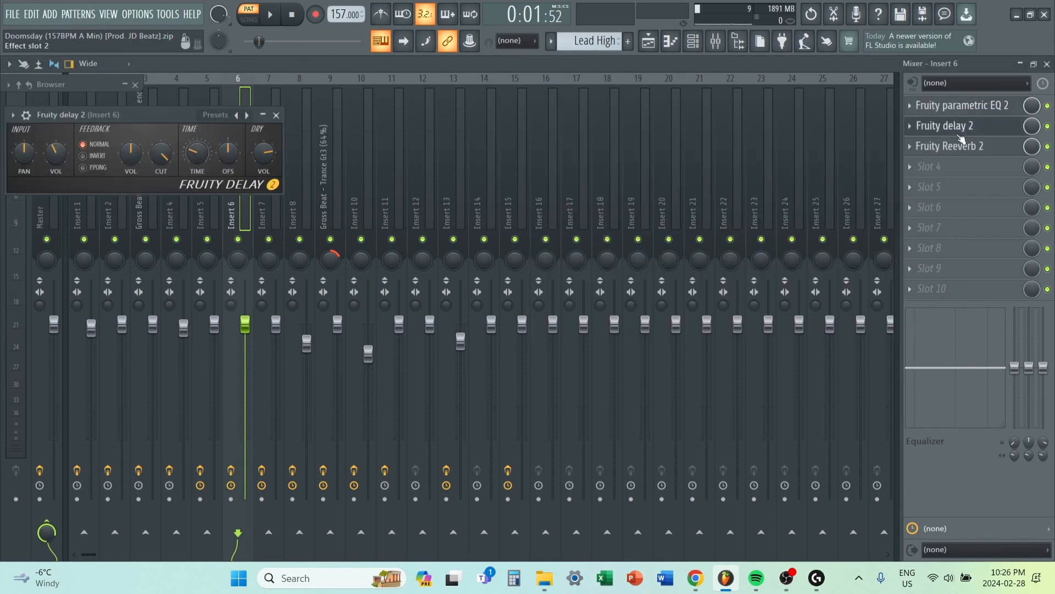
{"action": "left_click", "coordinate": [974, 146]}
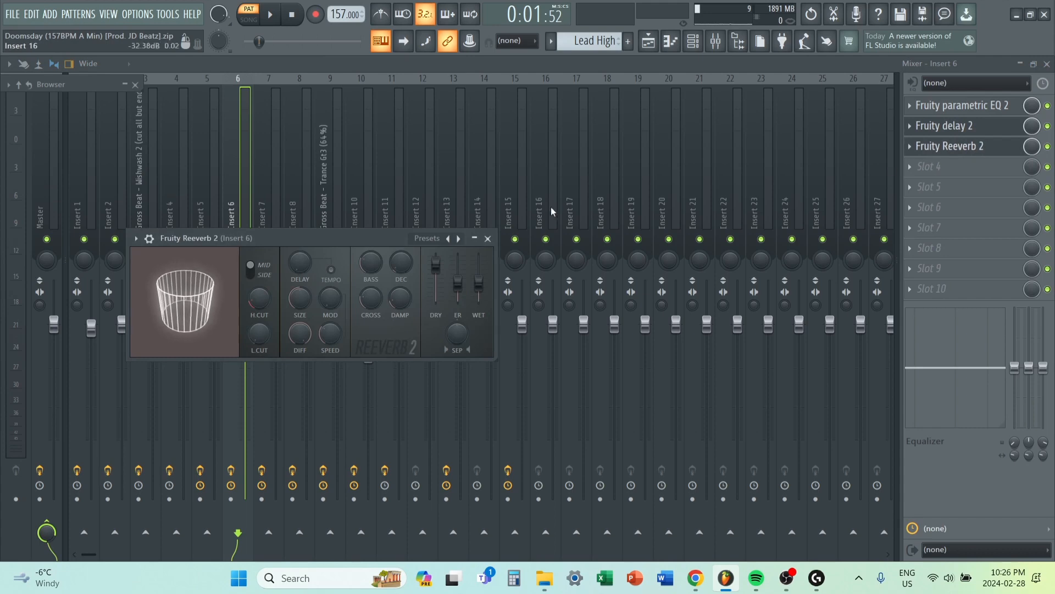
{"action": "left_click", "coordinate": [488, 239]}
Place the song position at bar 25 in the playlist and leave only Tracks 1, 4 and 5 unmuted.
{"action": "key", "text": "F5"}
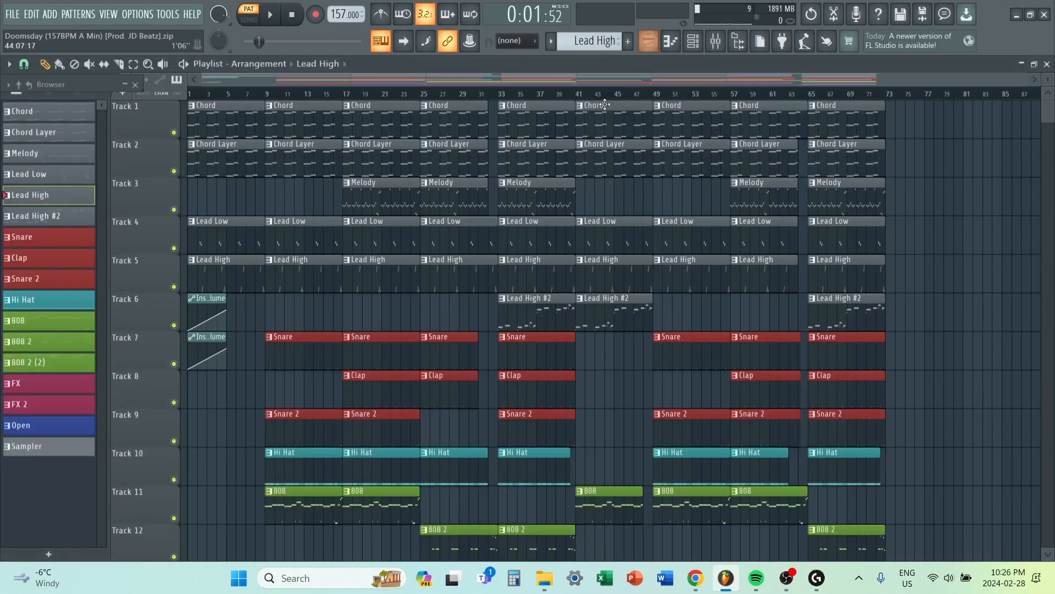
{"action": "left_click", "coordinate": [423, 92]}
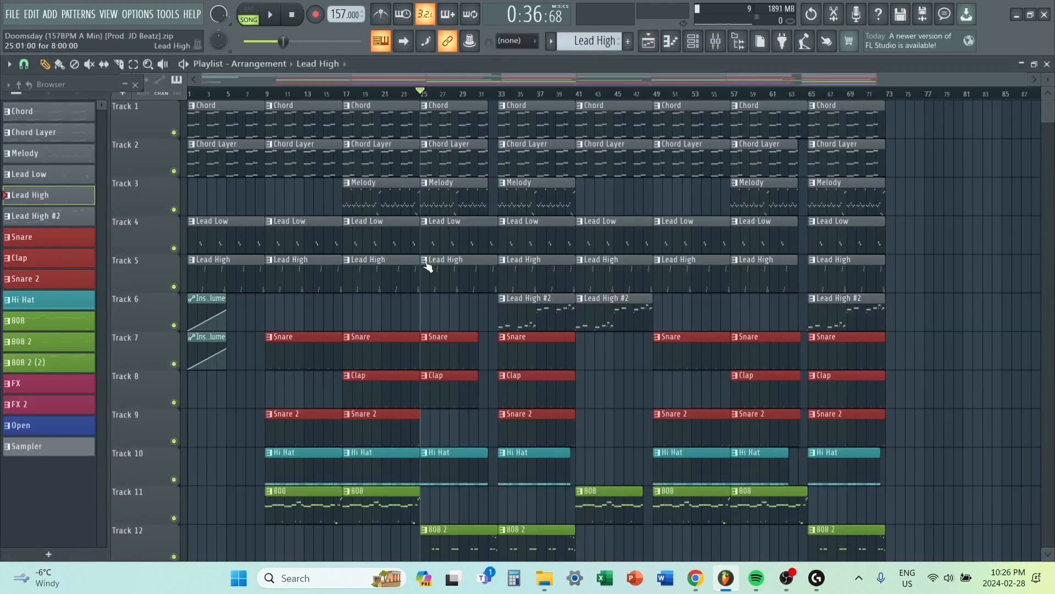
{"action": "scroll", "coordinate": [428, 266], "scroll_direction": "up", "scroll_amount": 3}
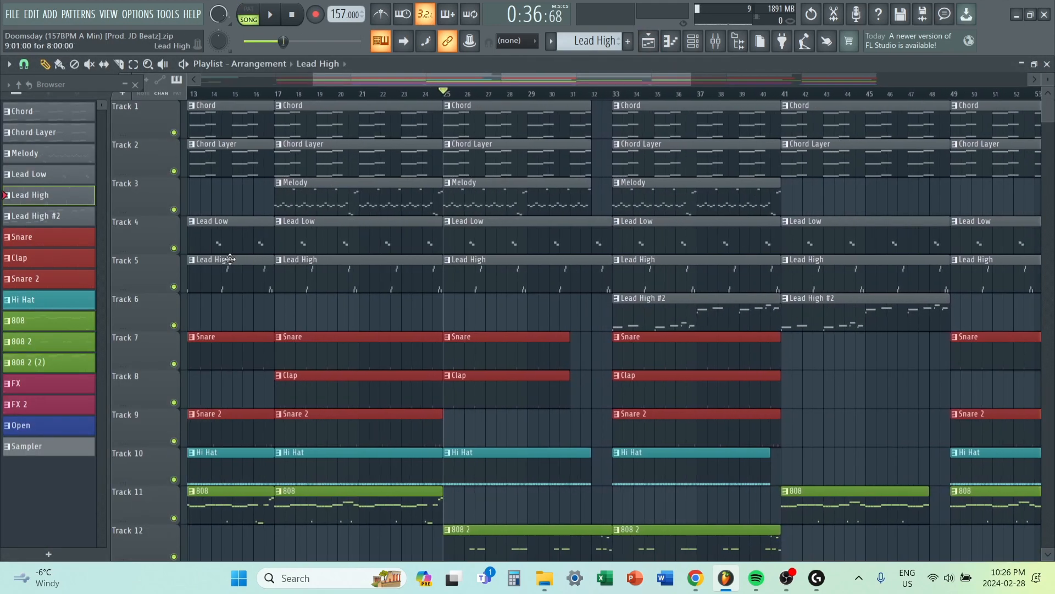
{"action": "right_click", "coordinate": [167, 128]}
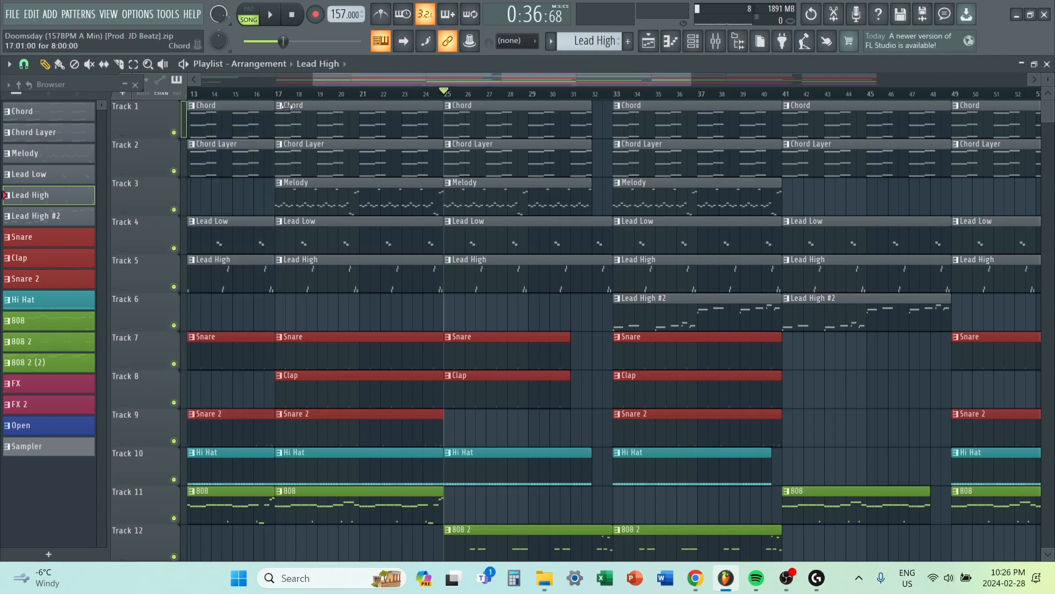
{"action": "right_click", "coordinate": [173, 133]}
{"action": "left_click", "coordinate": [174, 248]}
{"action": "left_click", "coordinate": [174, 286]}
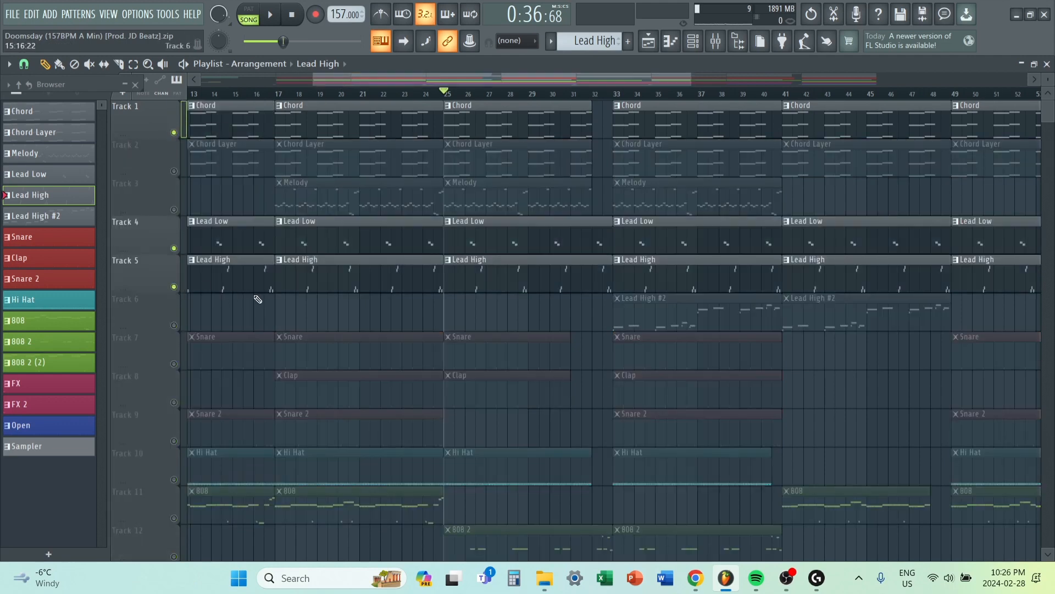
Play the Chord, Lead Low and Lead High tracks from bar 25, and select the two lead clips there in turn.
{"action": "key", "text": "space"}
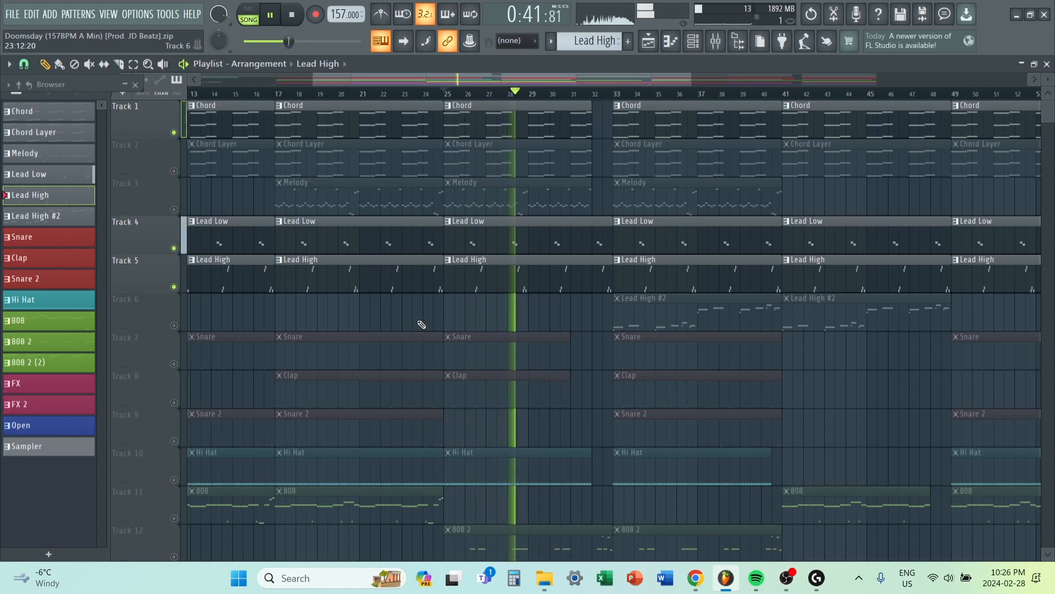
{"action": "key", "text": "space"}
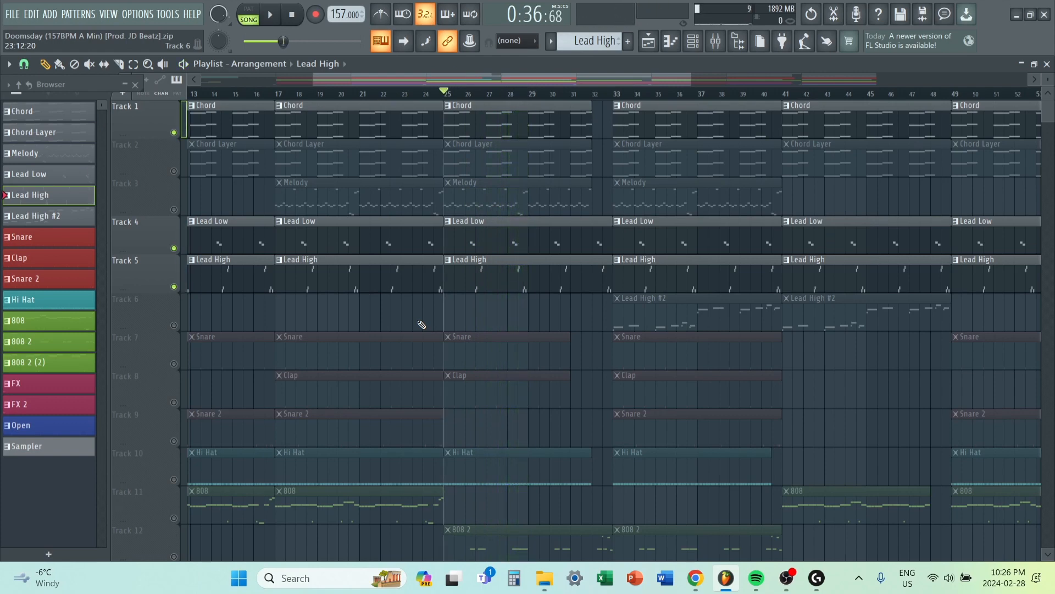
{"action": "left_click", "coordinate": [471, 241]}
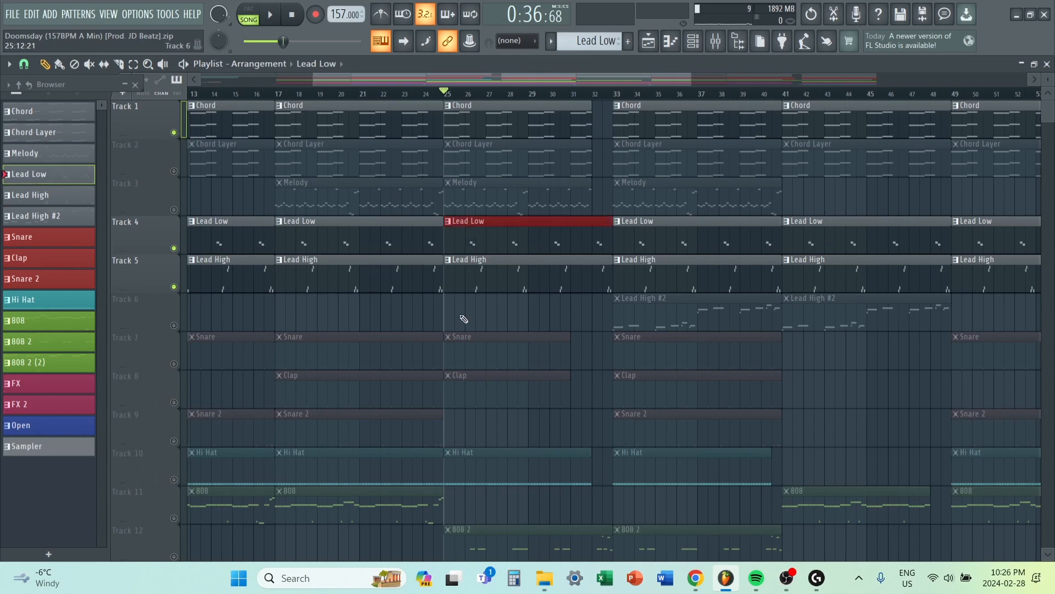
{"action": "left_click", "coordinate": [472, 278]}
{"action": "scroll", "coordinate": [474, 279], "scroll_direction": "up", "scroll_amount": 1}
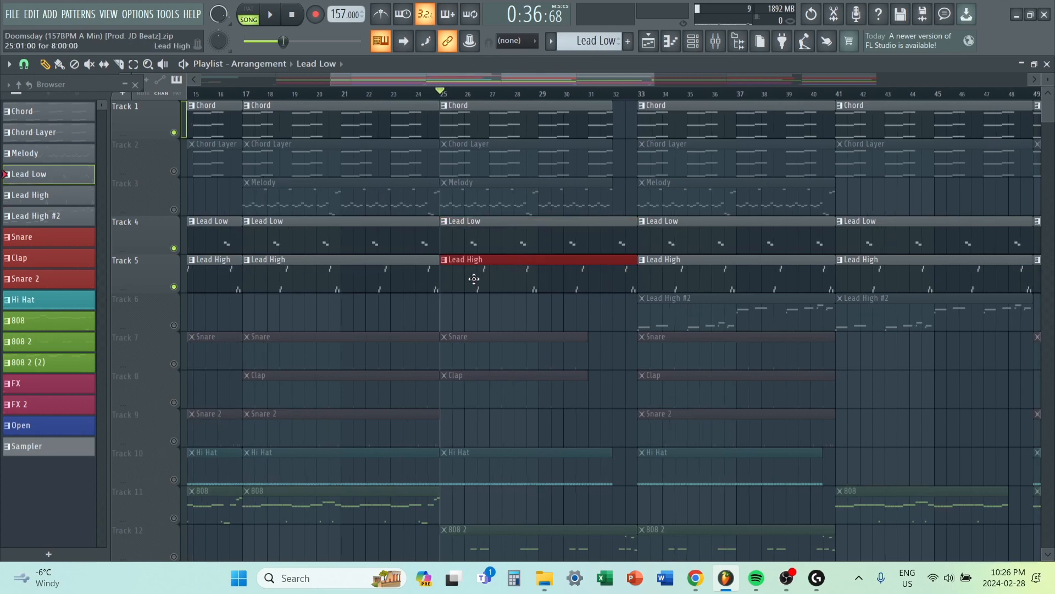
Open the Lead High #2 pattern in the piano roll and play it from the start in pattern mode.
{"action": "double_click", "coordinate": [495, 238]}
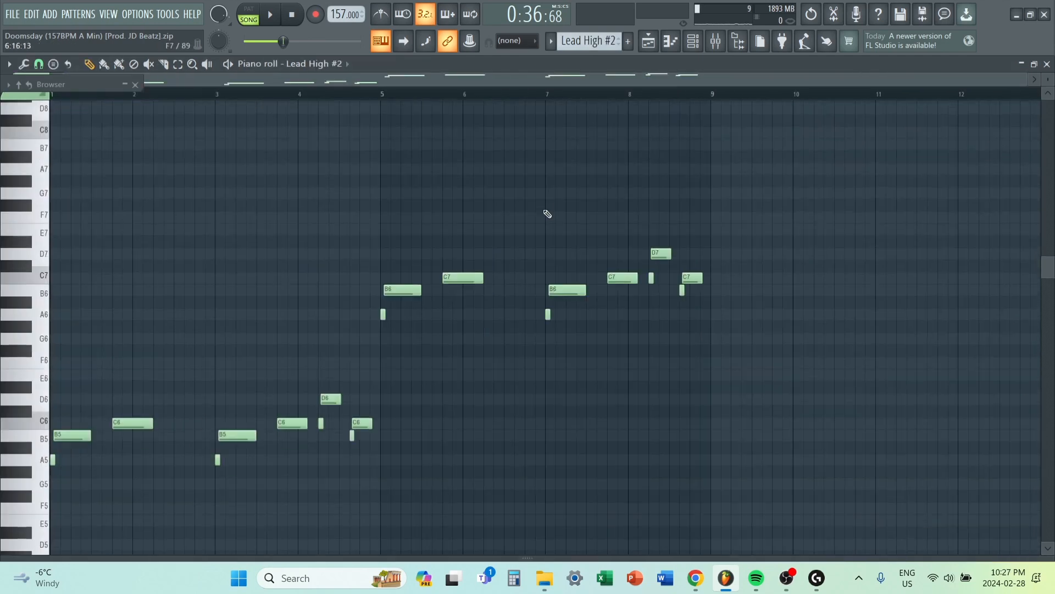
{"action": "scroll", "coordinate": [545, 213], "scroll_direction": "down", "scroll_amount": 3}
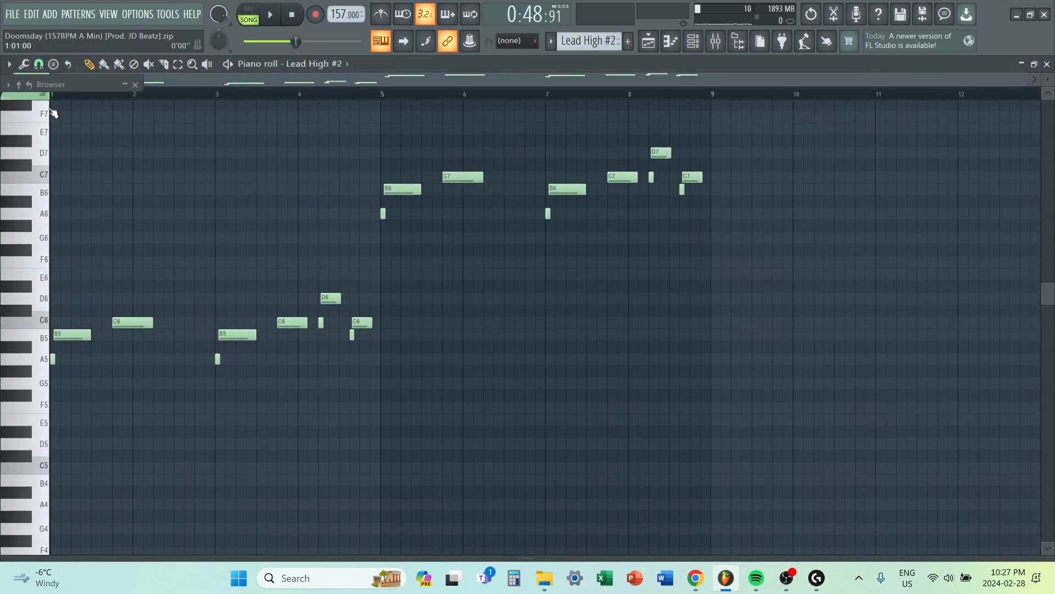
{"action": "scroll", "coordinate": [20, 237], "scroll_direction": "up", "scroll_amount": 2}
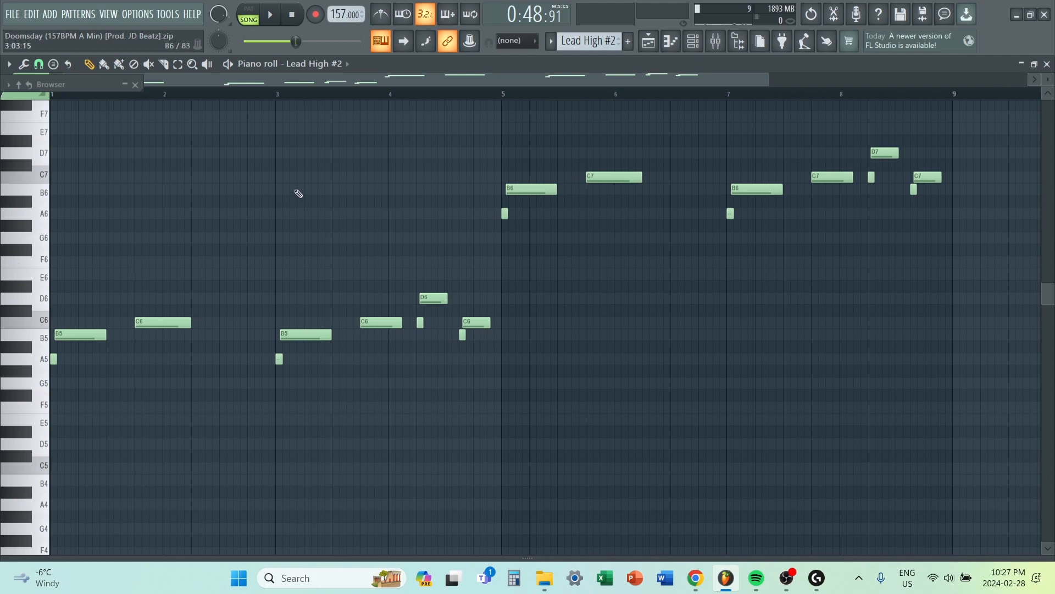
{"action": "scroll", "coordinate": [399, 159], "scroll_direction": "down", "scroll_amount": 1}
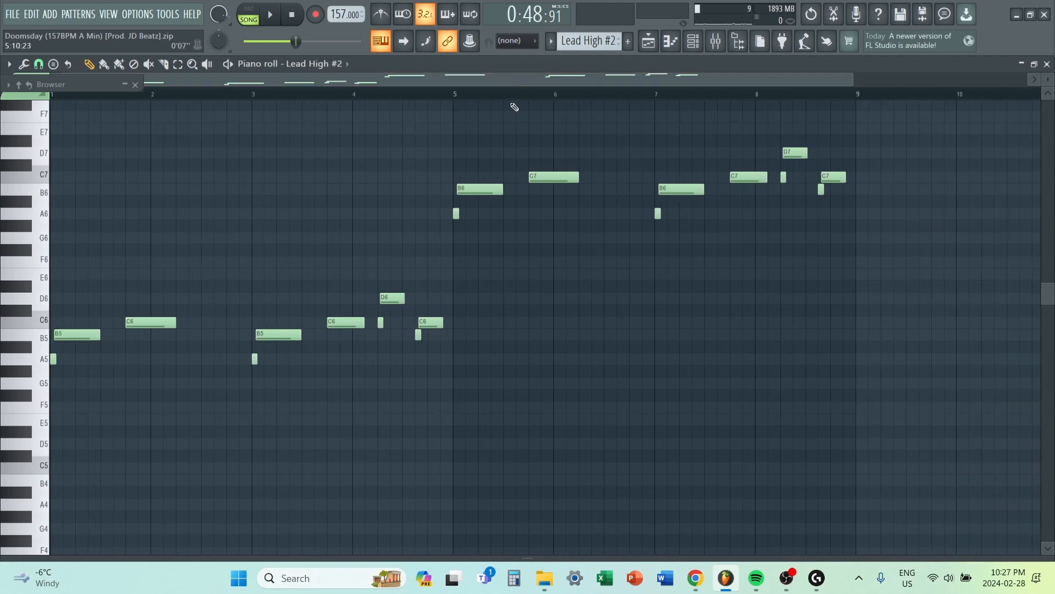
{"action": "scroll", "coordinate": [511, 113], "scroll_direction": "up", "scroll_amount": 2}
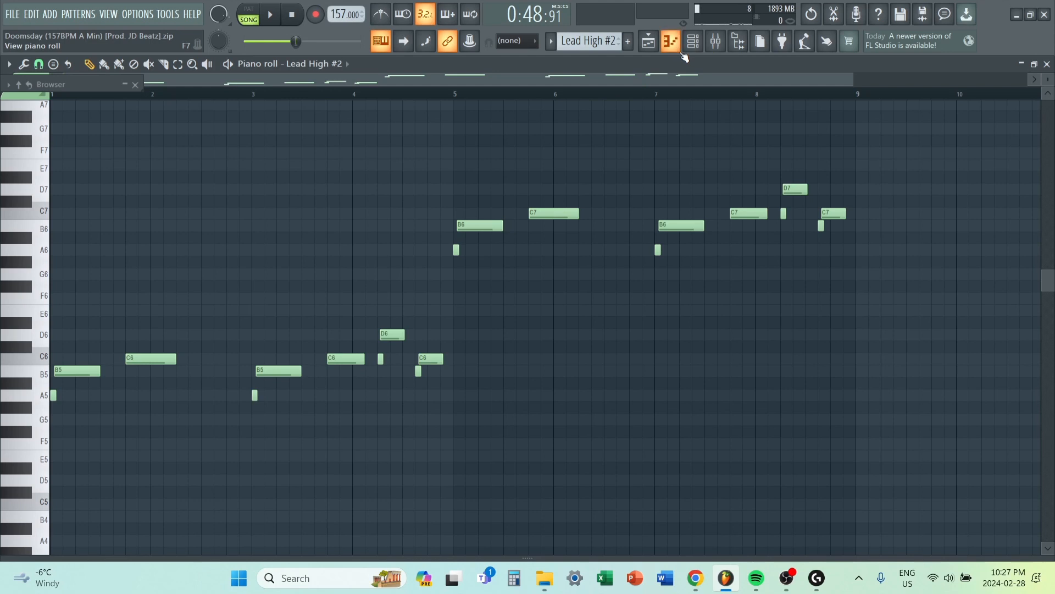
{"action": "key", "text": "space"}
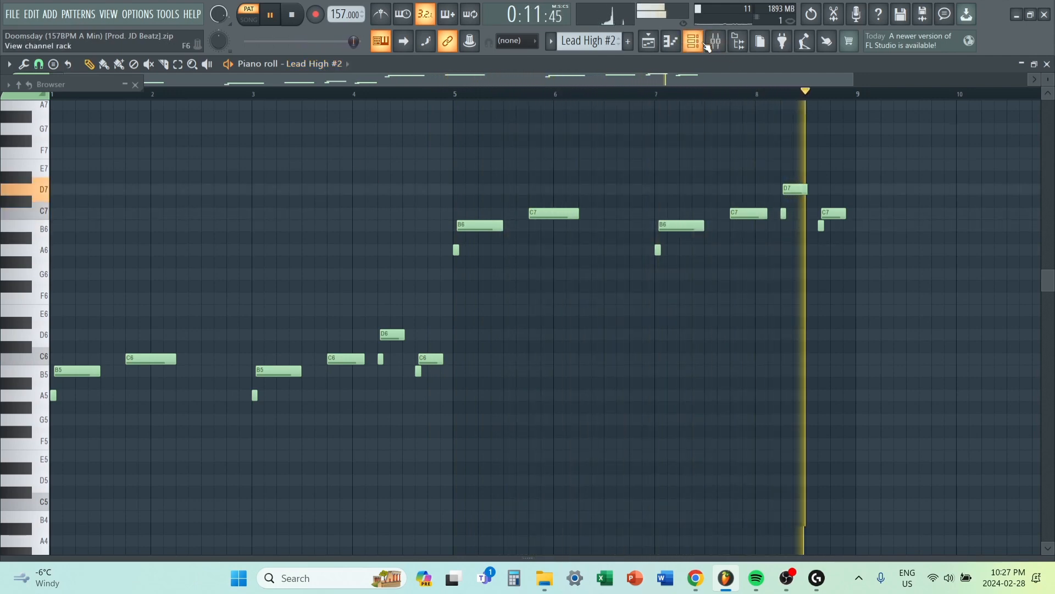
{"action": "key", "text": "space"}
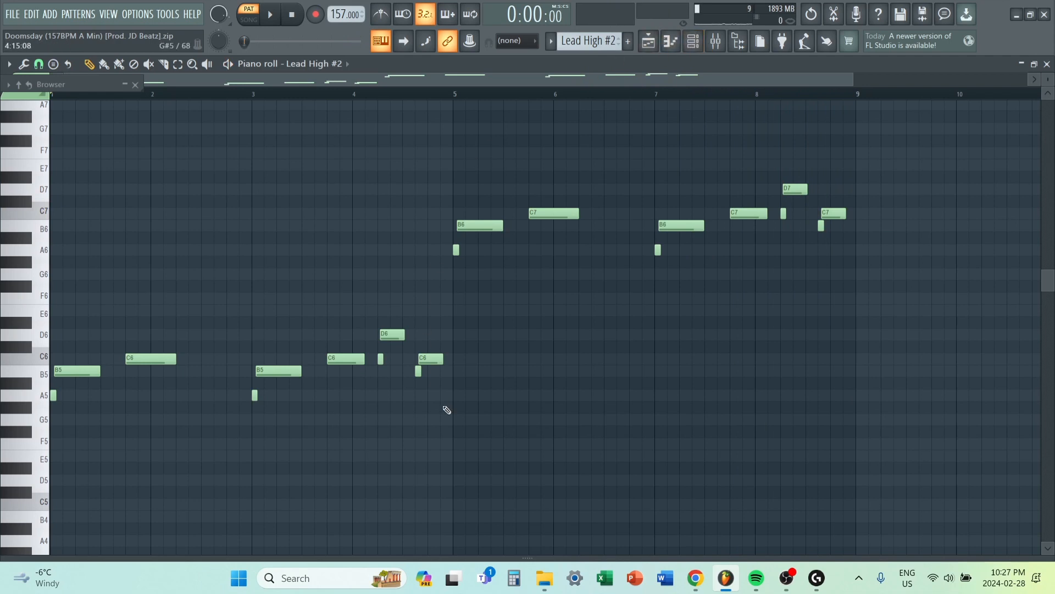
Select all the lower-octave notes in bars 1 to 4 of the Lead High #2 pattern.
{"action": "left_click_drag", "start_coordinate": [452, 439], "coordinate": [51, 255]}
{"action": "left_click_drag", "start_coordinate": [481, 450], "coordinate": [46, 267]}
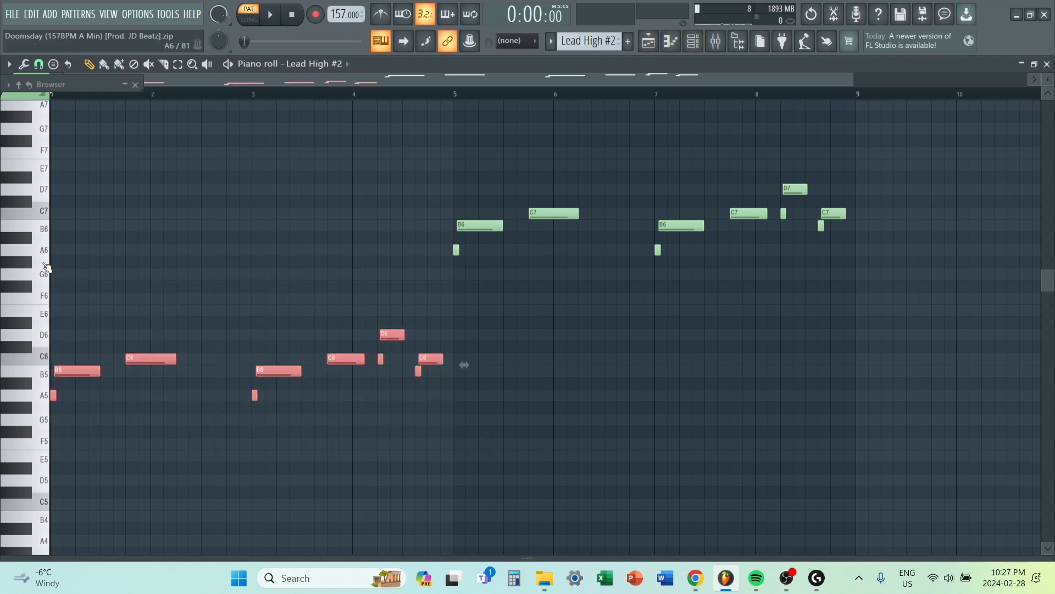
Try duplicating the selected lower notes, aligning the copy near bar 5 and raising it one octave.
{"action": "key", "text": "ctrl+b"}
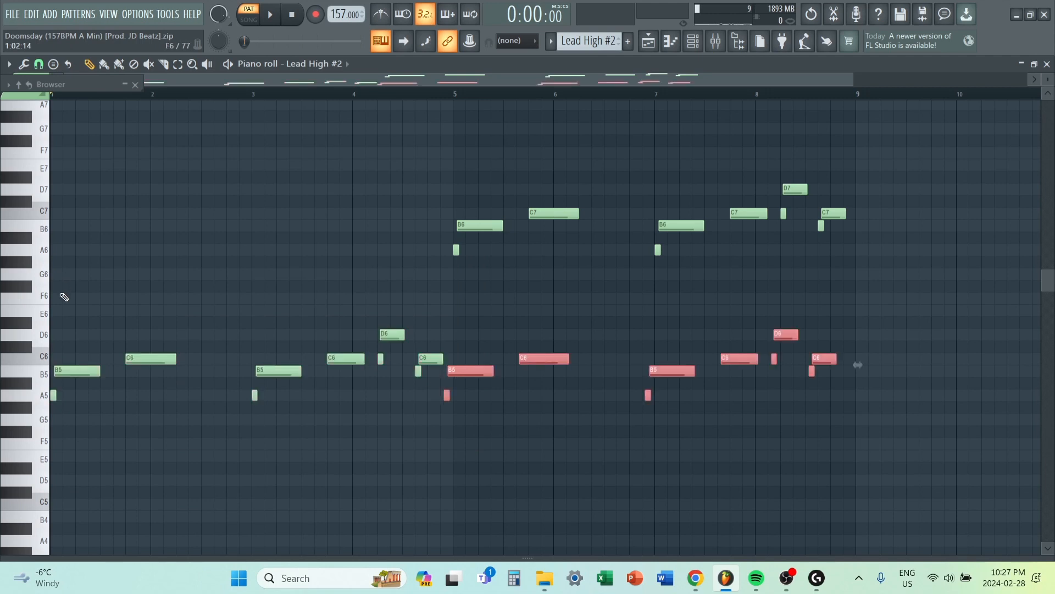
{"action": "left_click_drag", "start_coordinate": [456, 371], "coordinate": [469, 371]}
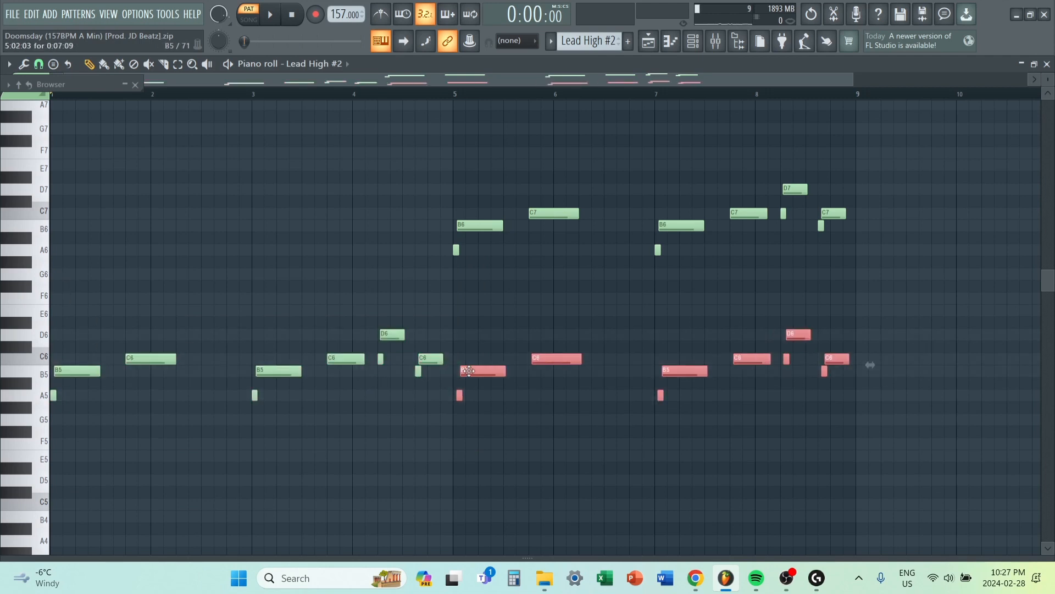
{"action": "key", "text": "ctrl+Up"}
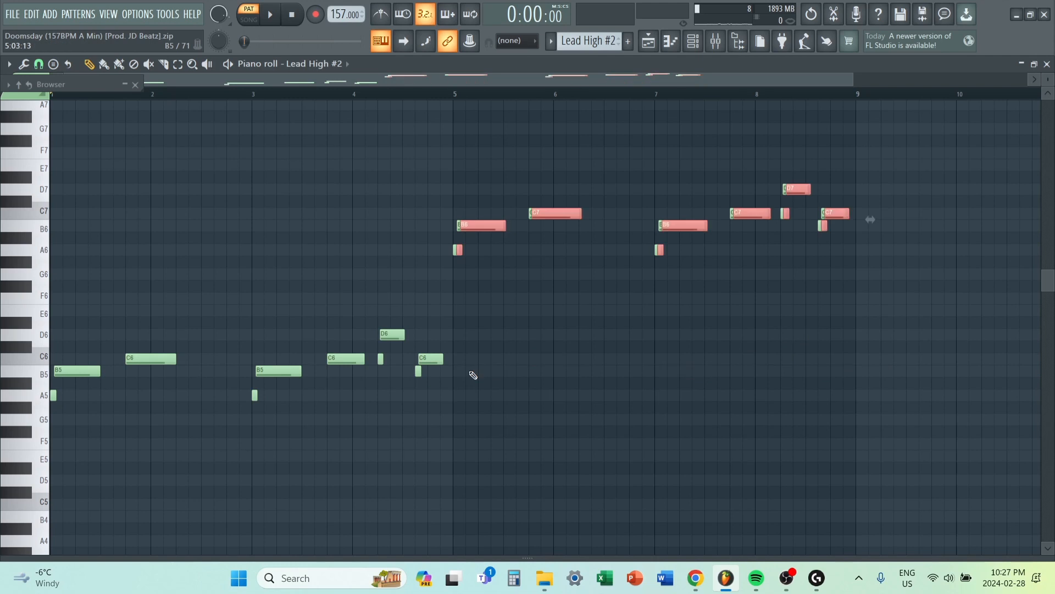
{"action": "key", "text": "ctrl+d"}
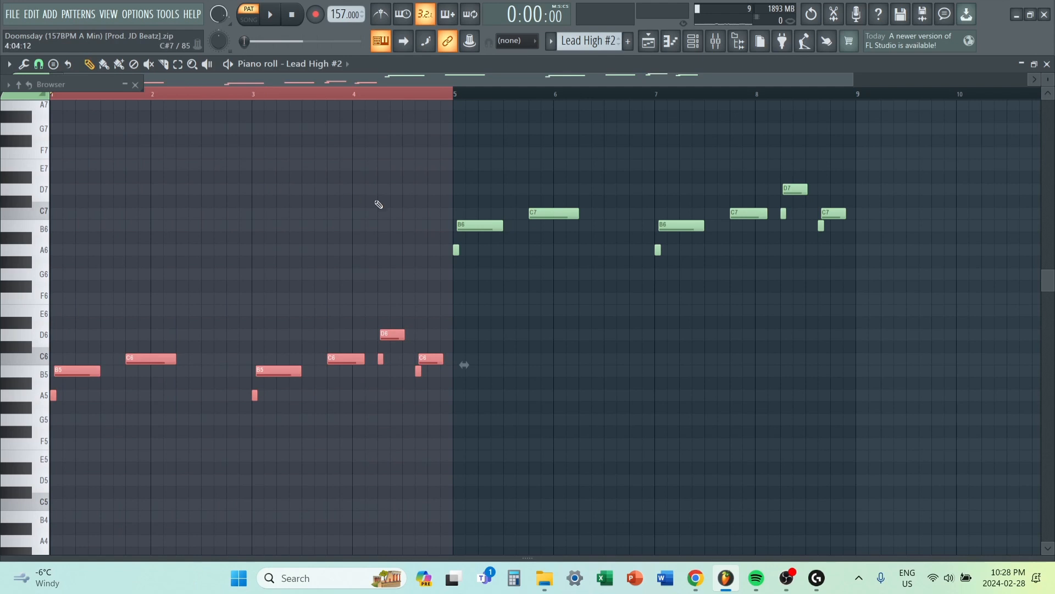
Try duplicating bars 1 to 4 of the pattern into bars 5 to 8, delete the copied notes and return to the start.
{"action": "key", "text": "ctrl+b"}
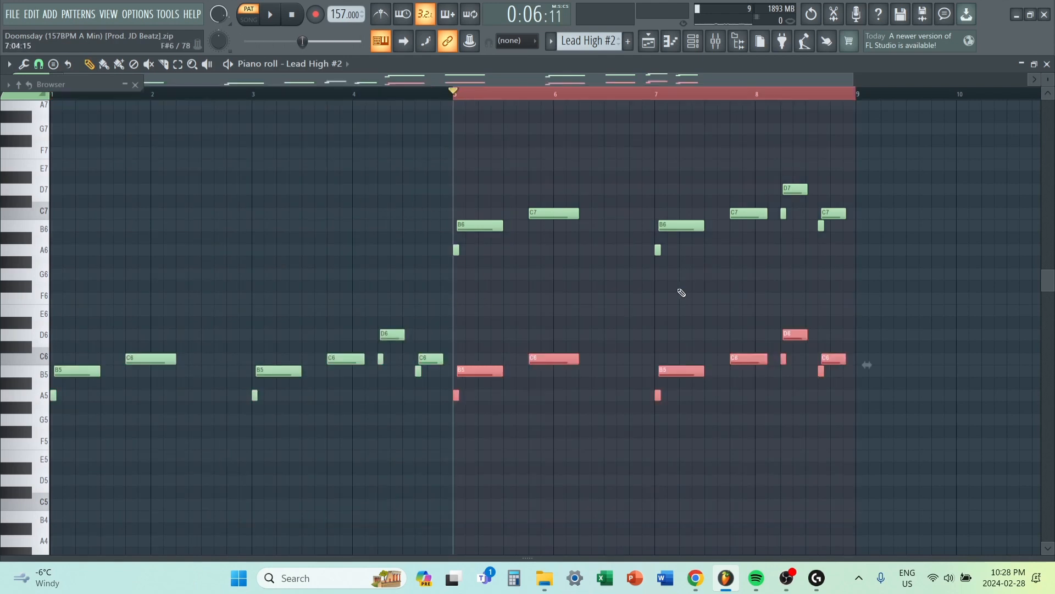
{"action": "key", "text": "Delete"}
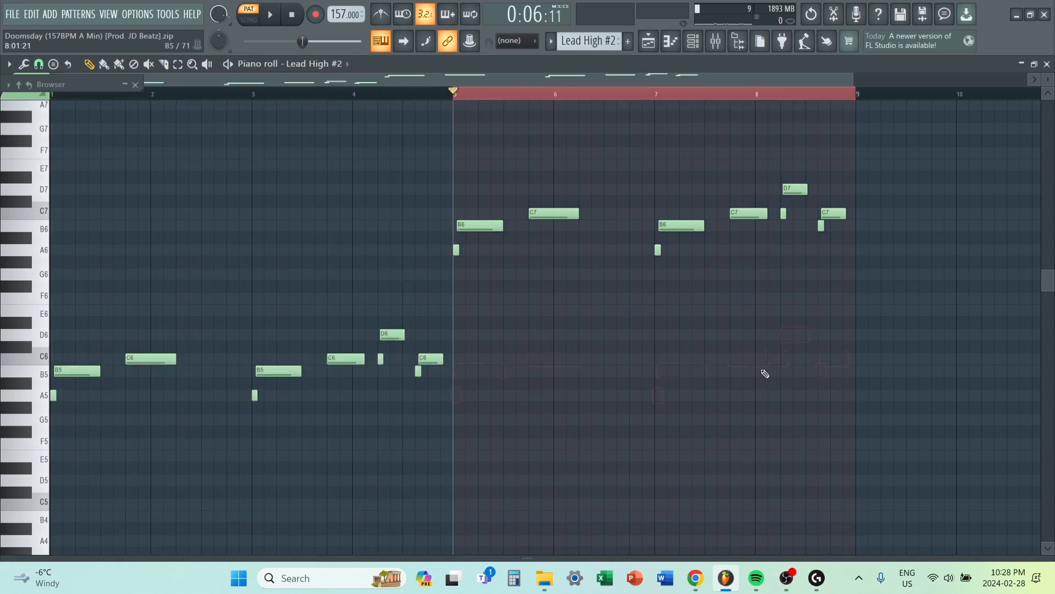
{"action": "left_click", "coordinate": [709, 104]}
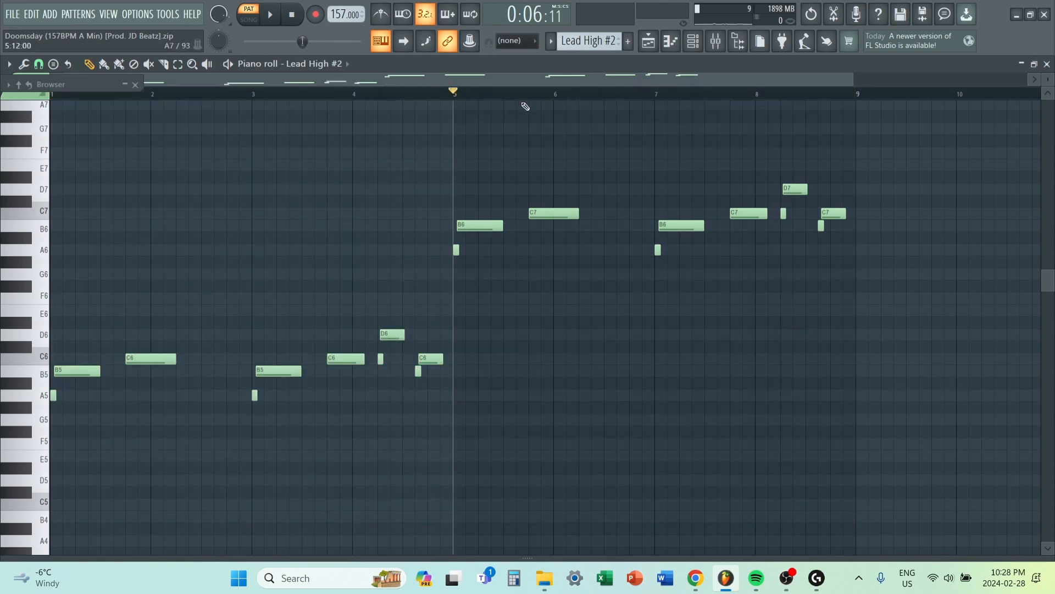
{"action": "left_click_drag", "start_coordinate": [462, 91], "coordinate": [34, 144]}
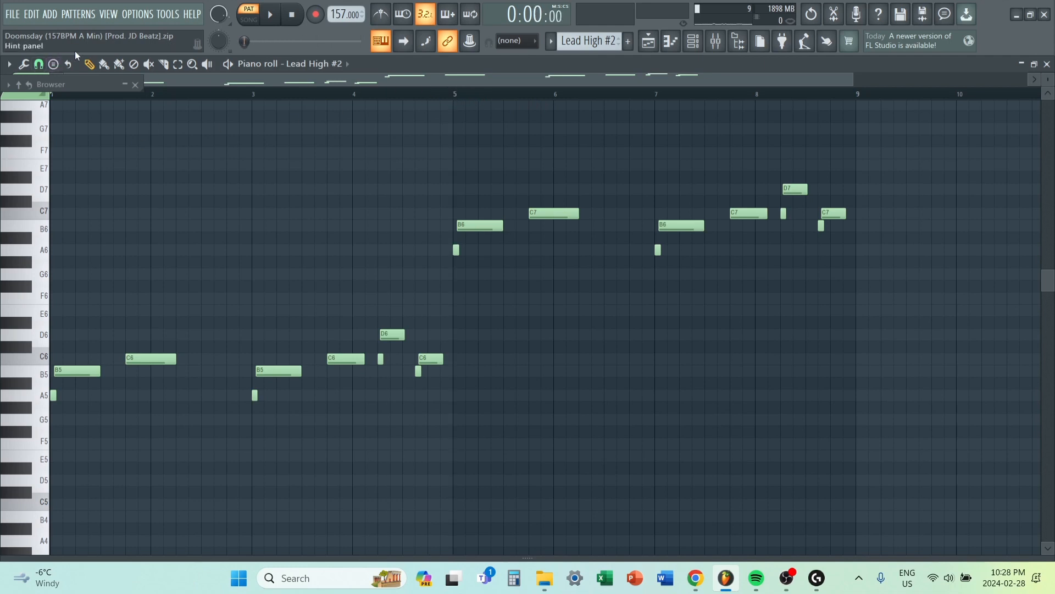
Try duplicating only the lower-octave notes and raising the copy one octave, and delete the copy.
{"action": "left_click_drag", "start_coordinate": [493, 402], "coordinate": [2, 262]}
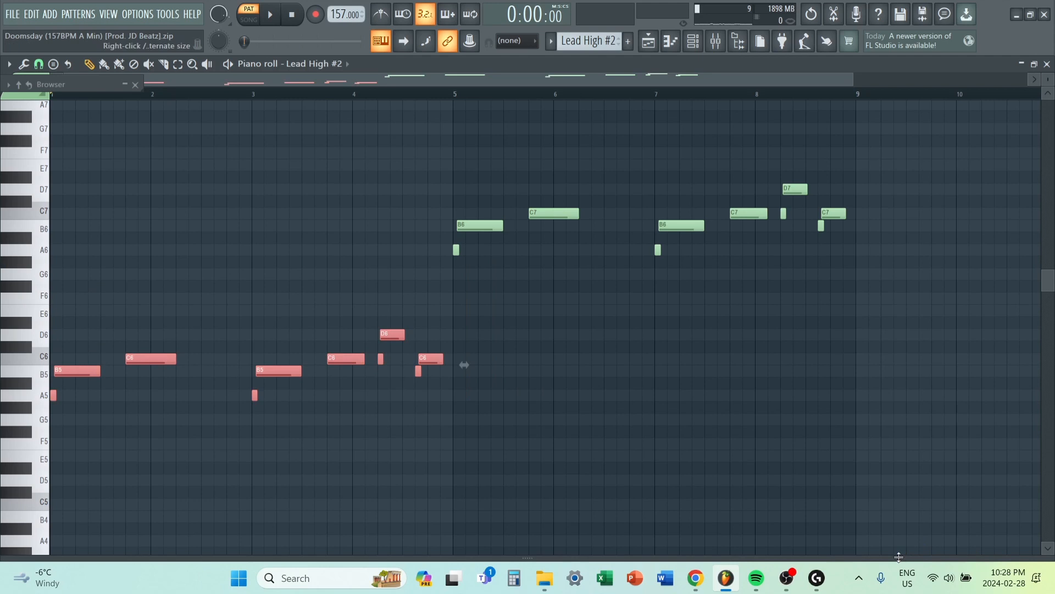
{"action": "key", "text": "ctrl+b"}
{"action": "key", "text": "ctrl+Up"}
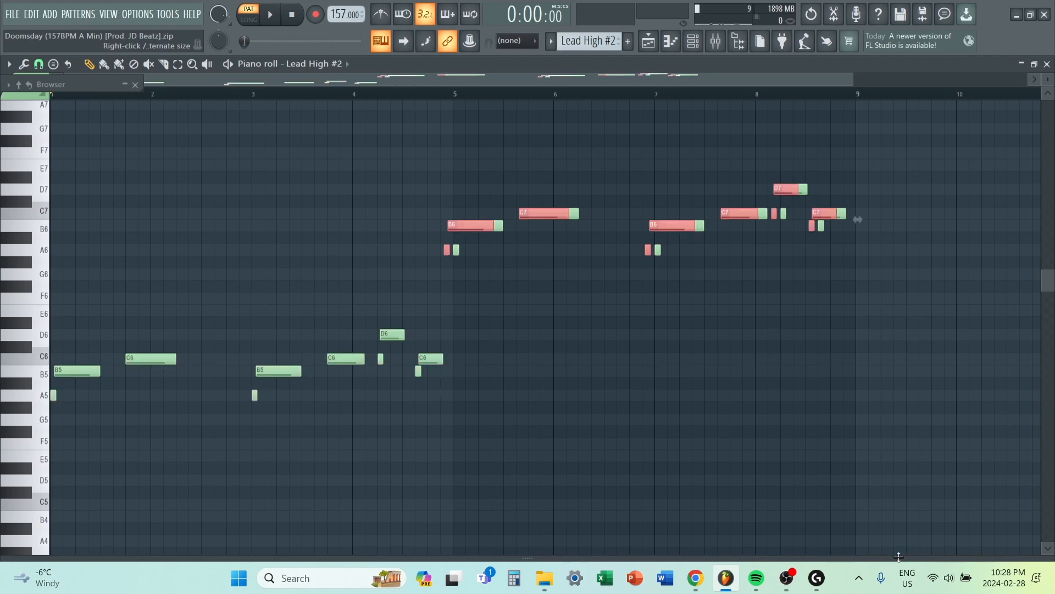
{"action": "key", "text": "Delete"}
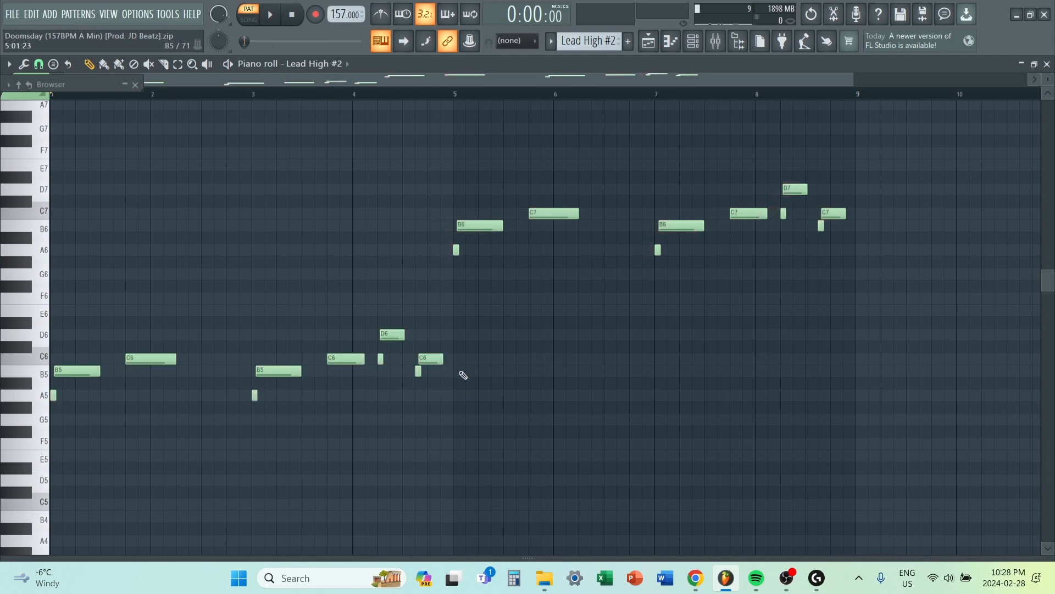
Highlight the lower-octave notes in bars 1 to 4 and the higher-octave notes in bars 5 to 8, and clear the selection.
{"action": "left_click_drag", "start_coordinate": [463, 400], "coordinate": [5, 136]}
{"action": "left_click", "coordinate": [332, 280], "text": "ctrl"}
{"action": "left_click_drag", "start_coordinate": [524, 457], "coordinate": [28, 253]}
{"action": "left_click_drag", "start_coordinate": [425, 149], "coordinate": [971, 338]}
{"action": "left_click", "coordinate": [975, 342]}
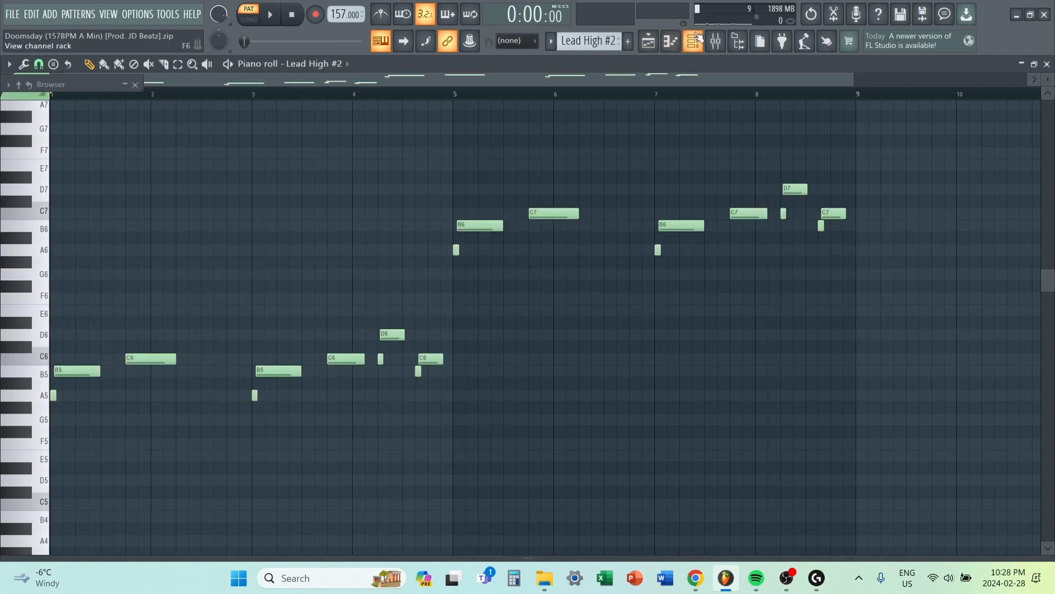
Open the Lead High #2 channel's Serum and browse the User presets to the !NARCOTICZ SERUM BANK folder.
{"action": "left_click", "coordinate": [693, 41]}
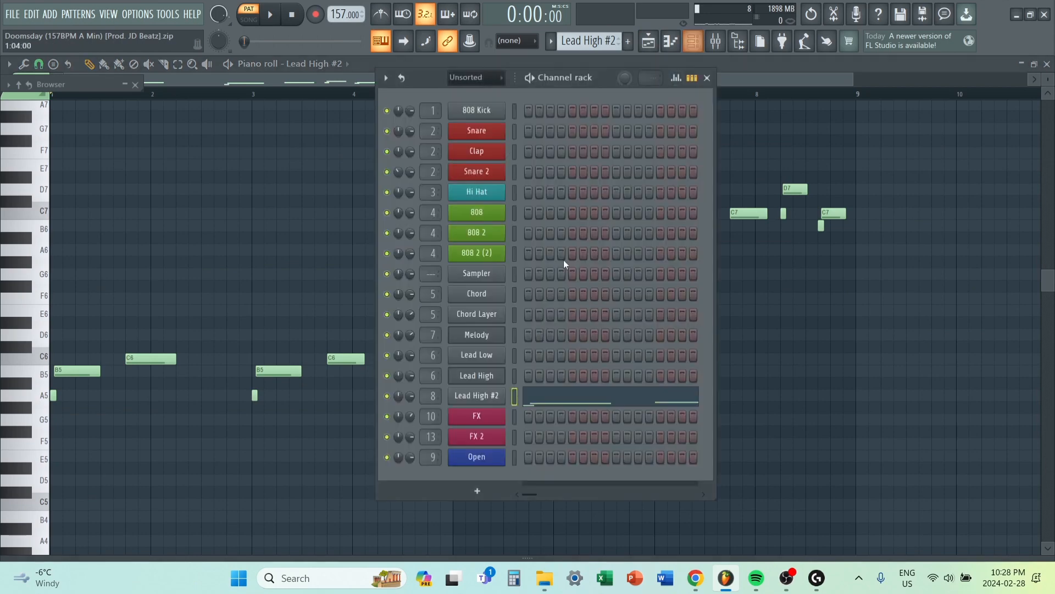
{"action": "left_click", "coordinate": [494, 394]}
{"action": "left_click", "coordinate": [593, 142]}
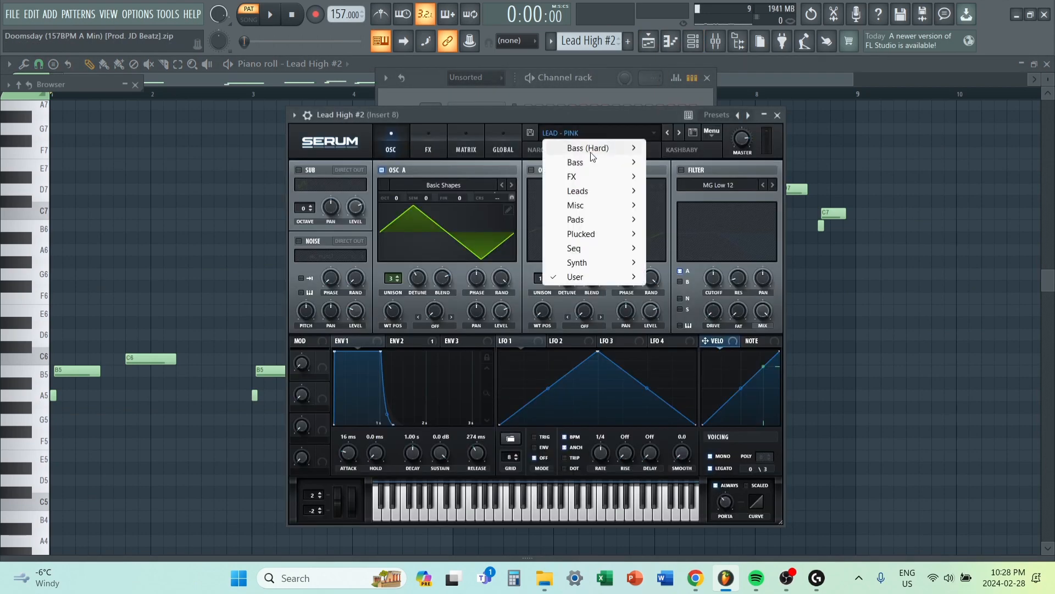
{"action": "mouse_move", "coordinate": [605, 277]}
{"action": "mouse_move", "coordinate": [721, 325]}
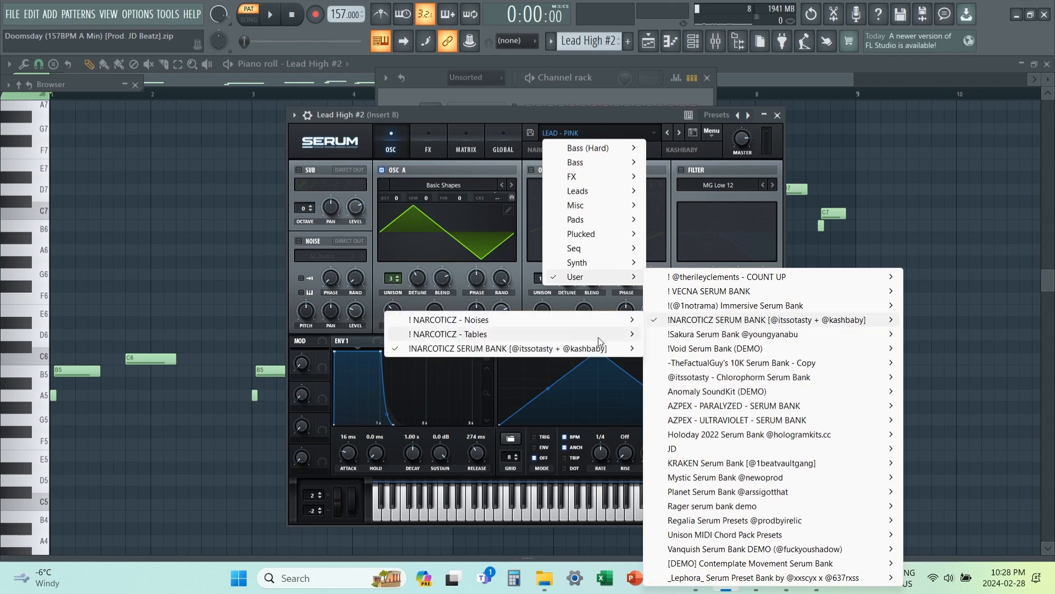
{"action": "mouse_move", "coordinate": [616, 349]}
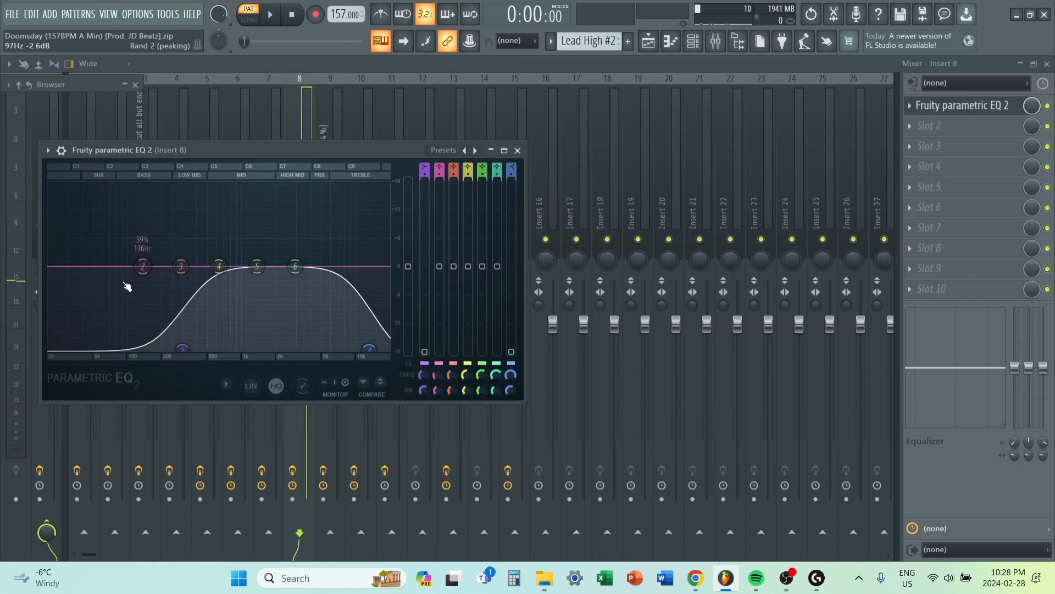
Close the Fruity parametric EQ 2 on Insert 8 and look over all the tracks in the playlist arrangement.
{"action": "left_click", "coordinate": [517, 150]}
{"action": "left_click", "coordinate": [649, 40]}
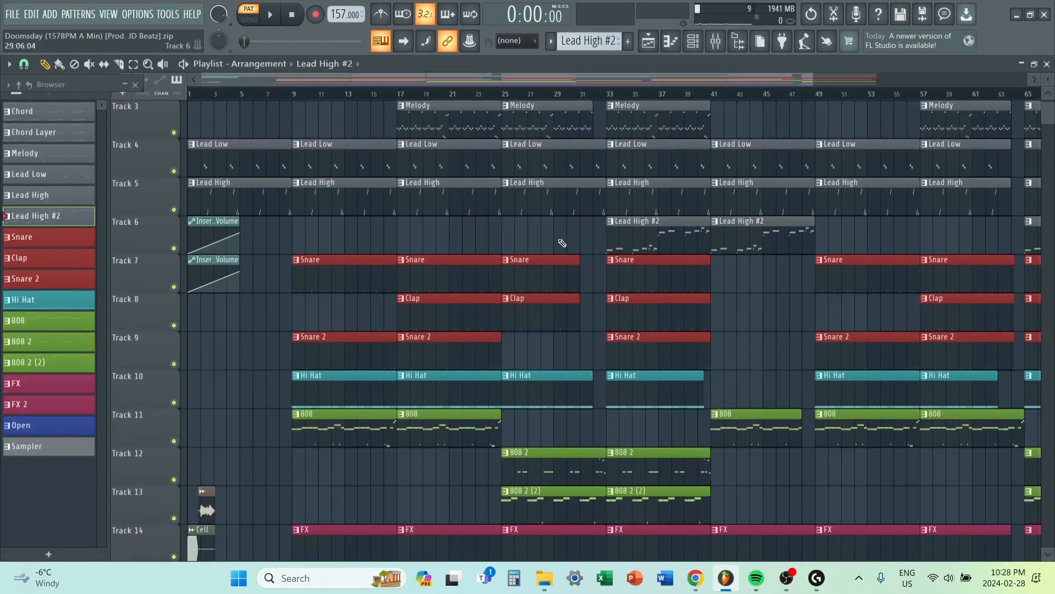
{"action": "scroll", "coordinate": [542, 236], "scroll_direction": "down", "scroll_amount": 1}
{"action": "scroll", "coordinate": [542, 236], "scroll_direction": "down", "scroll_amount": 4, "text": "ctrl"}
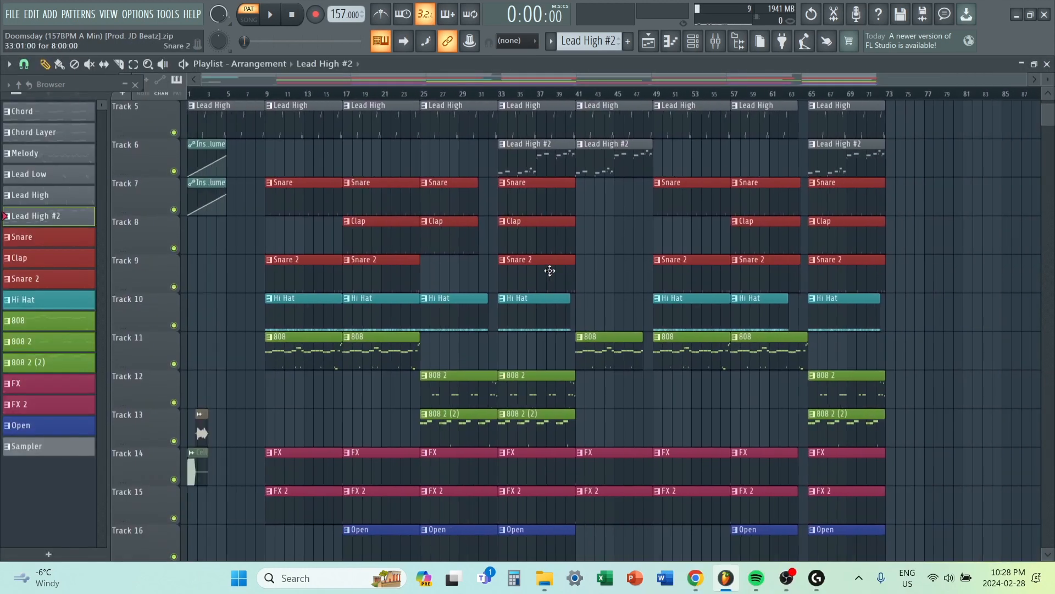
{"action": "scroll", "coordinate": [604, 263], "scroll_direction": "down", "scroll_amount": 1}
{"action": "scroll", "coordinate": [604, 264], "scroll_direction": "up", "scroll_amount": 4}
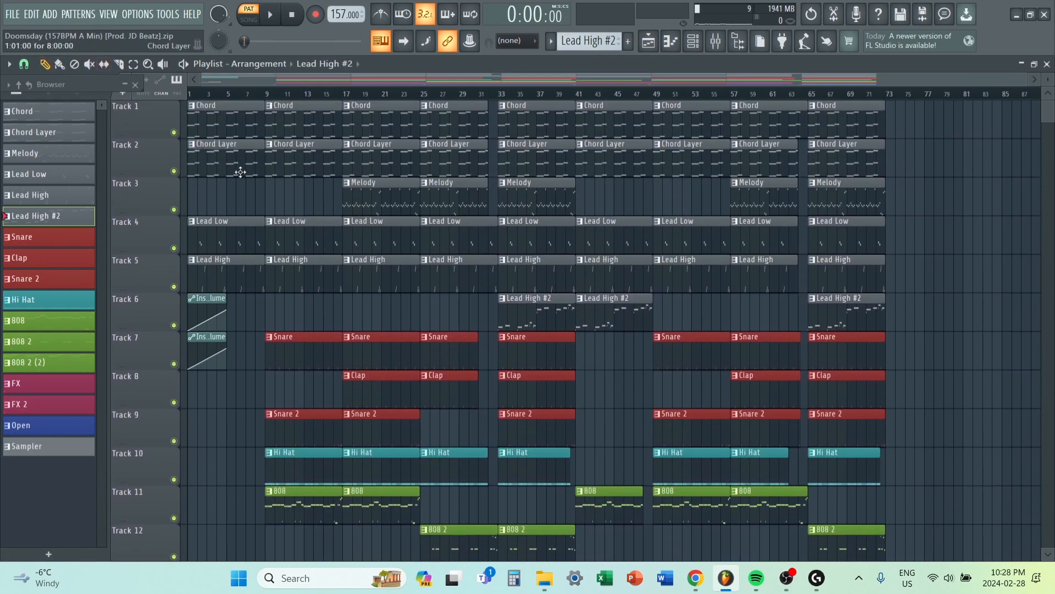
{"action": "scroll", "coordinate": [241, 172], "scroll_direction": "down", "scroll_amount": 3}
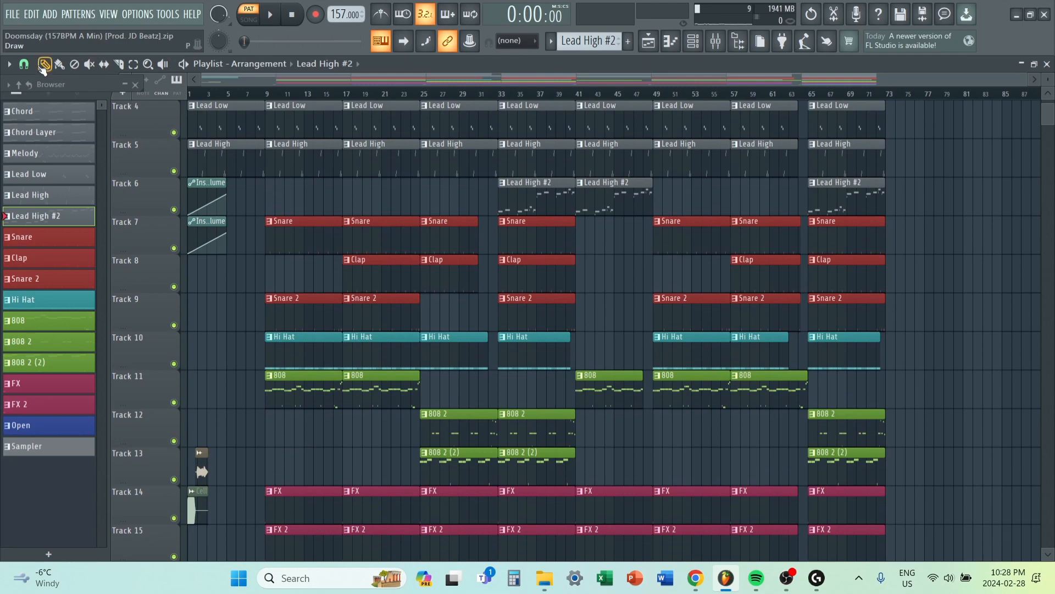
{"action": "scroll", "coordinate": [329, 211], "scroll_direction": "down", "scroll_amount": 3}
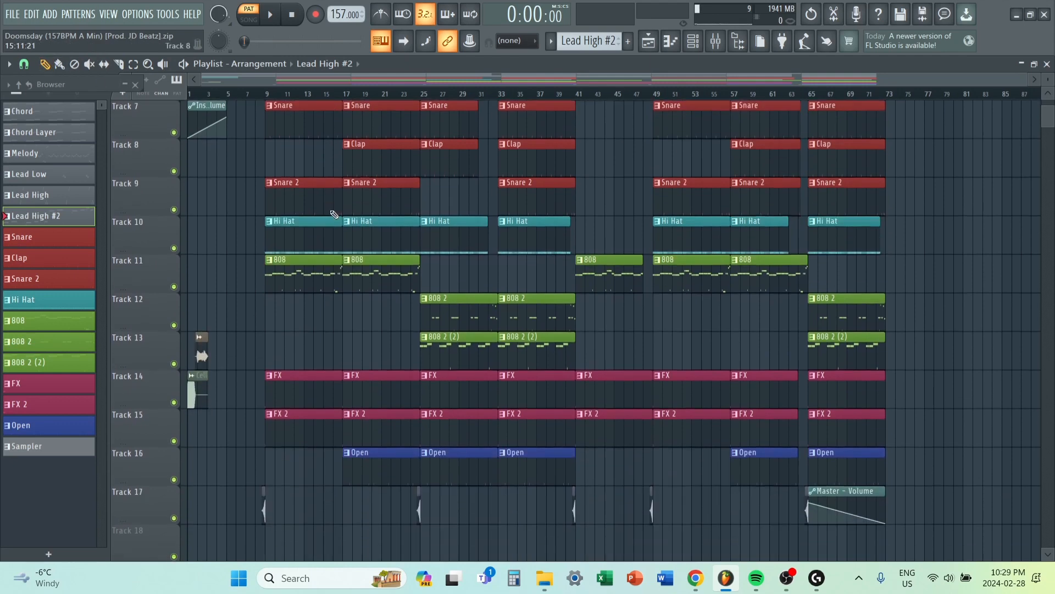
Open the Snare pattern from the playlist in the piano roll and play it briefly.
{"action": "scroll", "coordinate": [329, 209], "scroll_direction": "up", "scroll_amount": 1}
{"action": "double_click", "coordinate": [302, 165]}
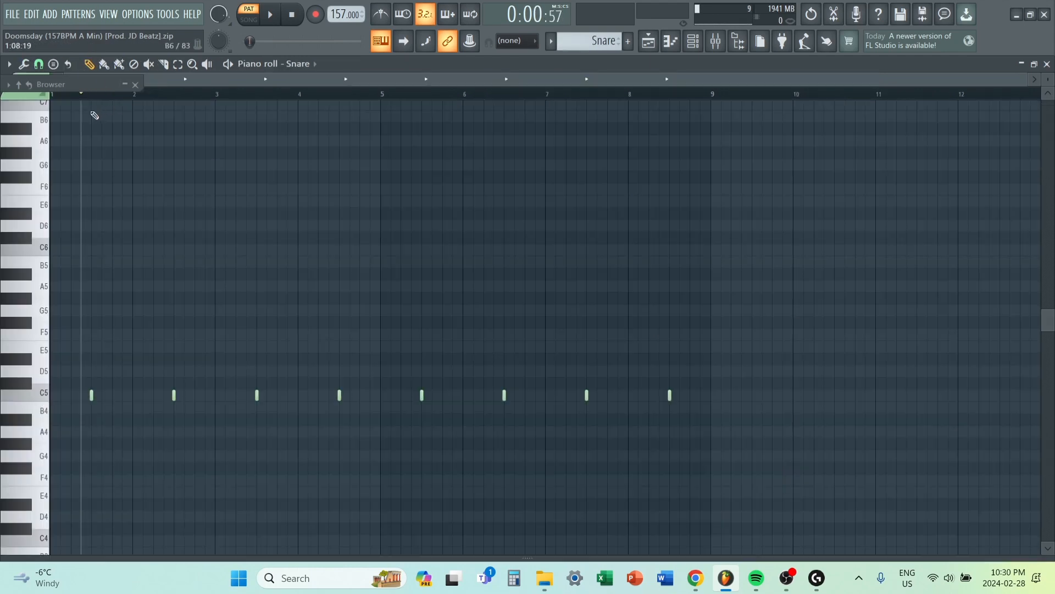
{"action": "key", "text": "space"}
{"action": "key", "text": "space"}
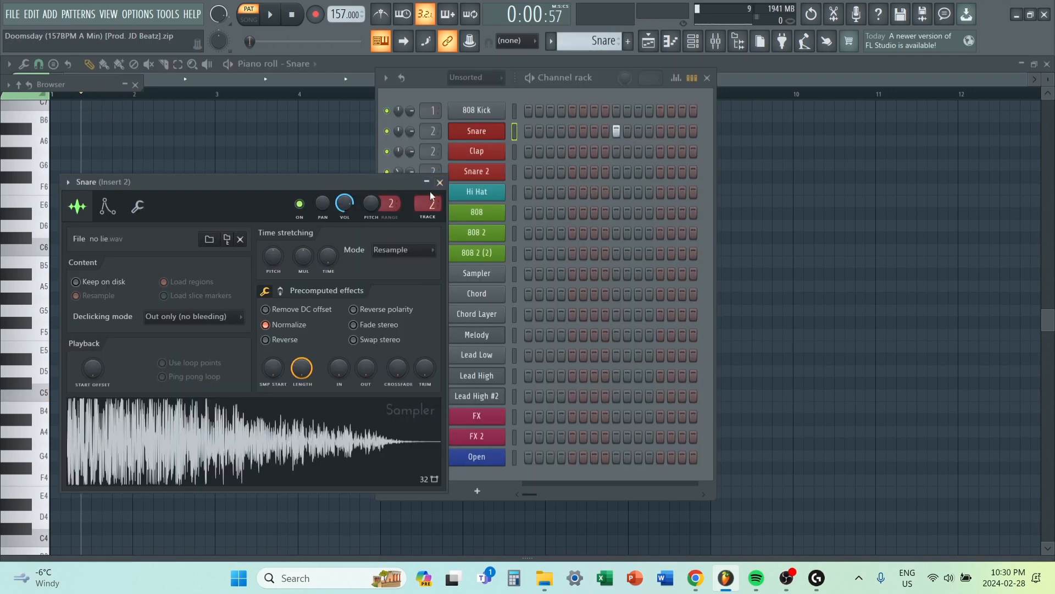
Audition the Snare channel's sample twice and close its sampler window.
{"action": "left_click", "coordinate": [379, 434]}
{"action": "left_click", "coordinate": [379, 434]}
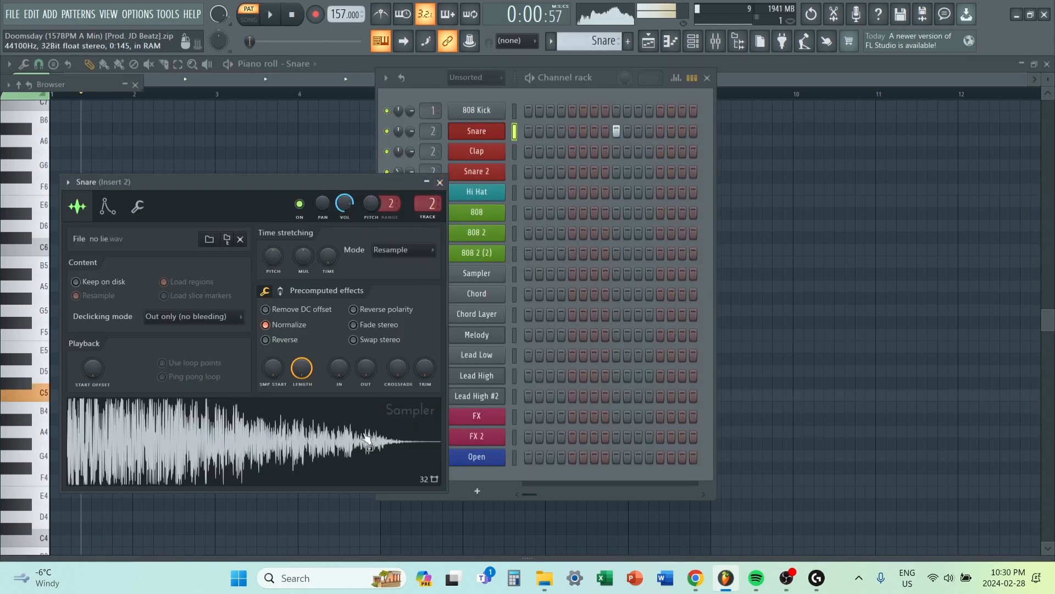
{"action": "left_click", "coordinate": [429, 183]}
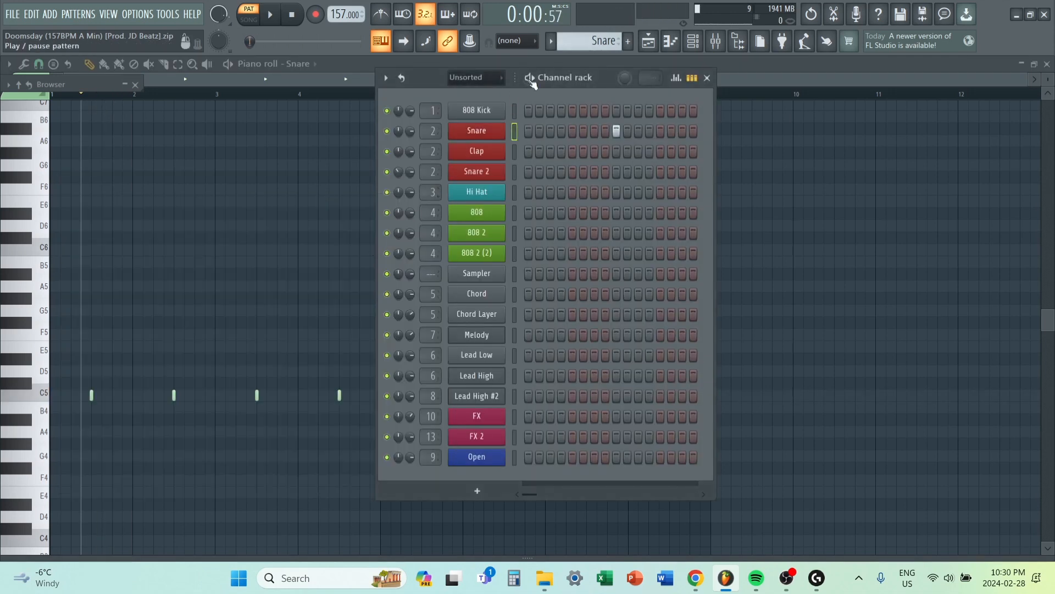
Open the Clap pattern from the playlist in the piano roll and play it briefly.
{"action": "left_click", "coordinate": [649, 44]}
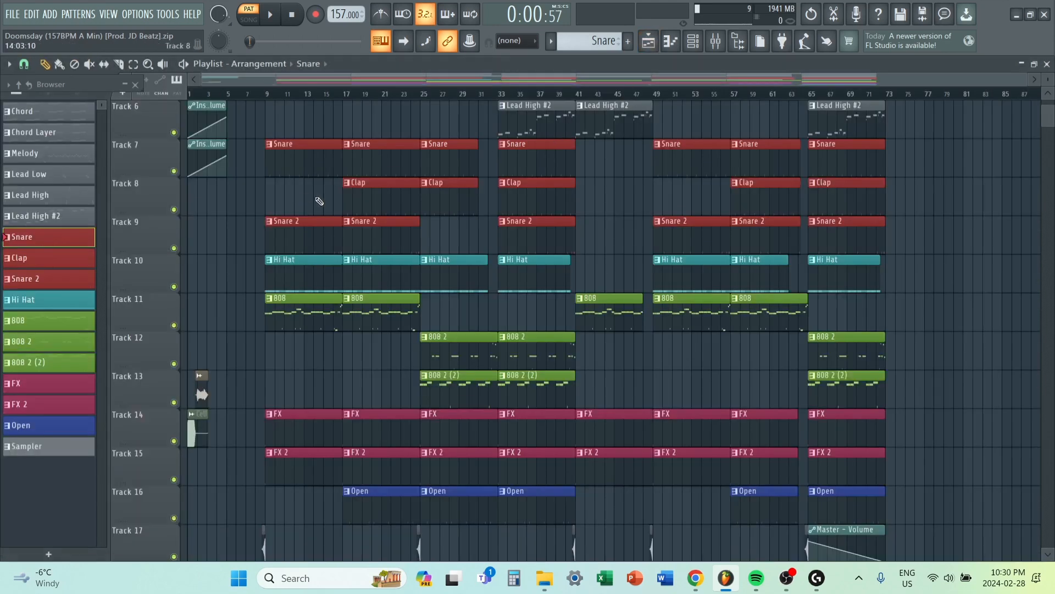
{"action": "double_click", "coordinate": [370, 198]}
{"action": "scroll", "coordinate": [369, 197], "scroll_direction": "left", "scroll_amount": 3}
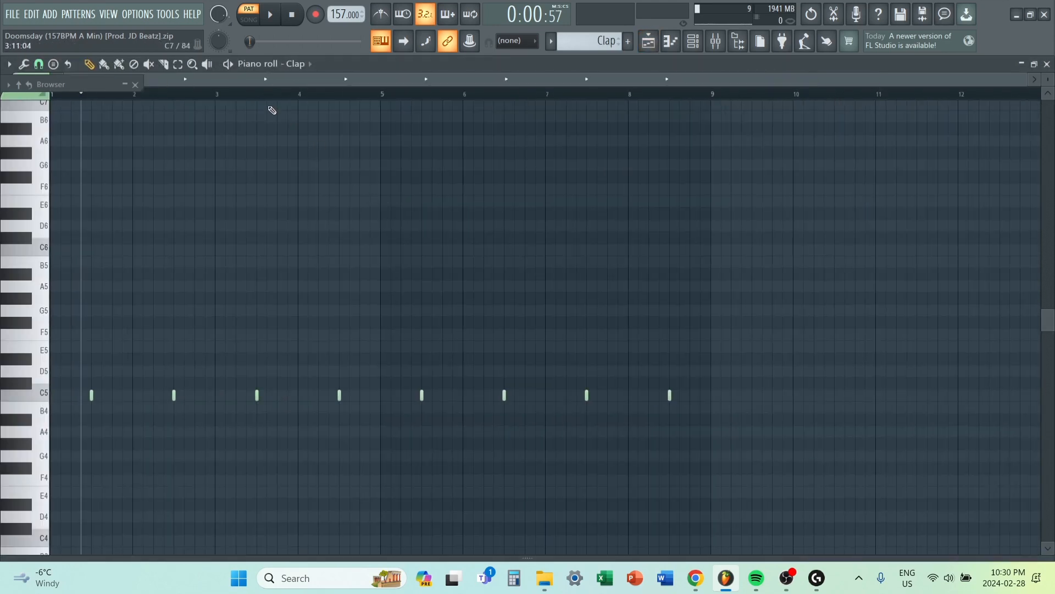
{"action": "key", "text": "space"}
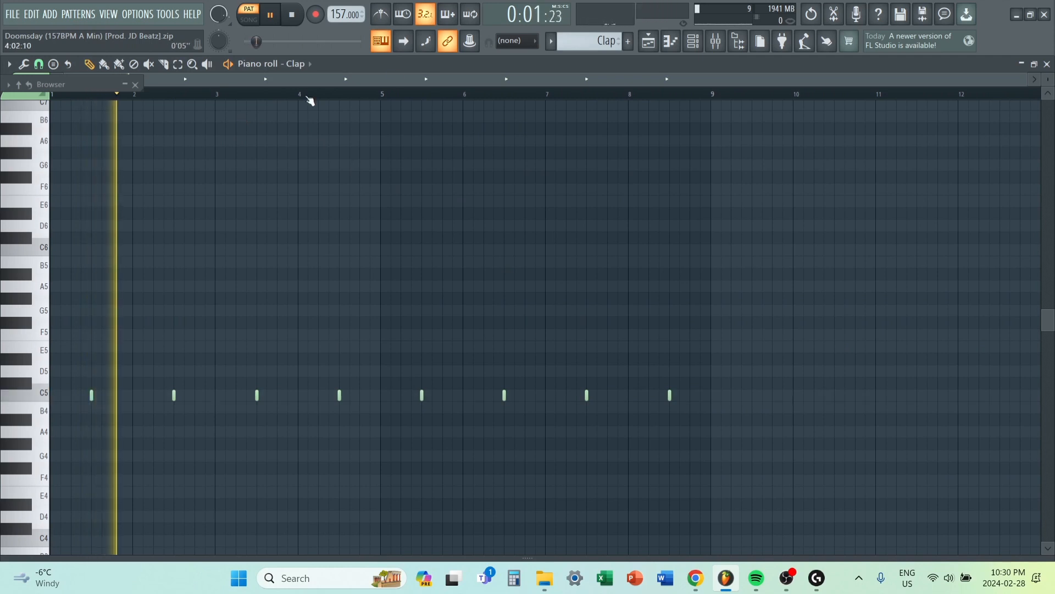
{"action": "key", "text": "space"}
Switch to the Snare 2 pattern and play its hits from around bars 2, 4, 5 and 8.
{"action": "key", "text": "Down"}
{"action": "left_click", "coordinate": [164, 95]}
{"action": "key", "text": "space"}
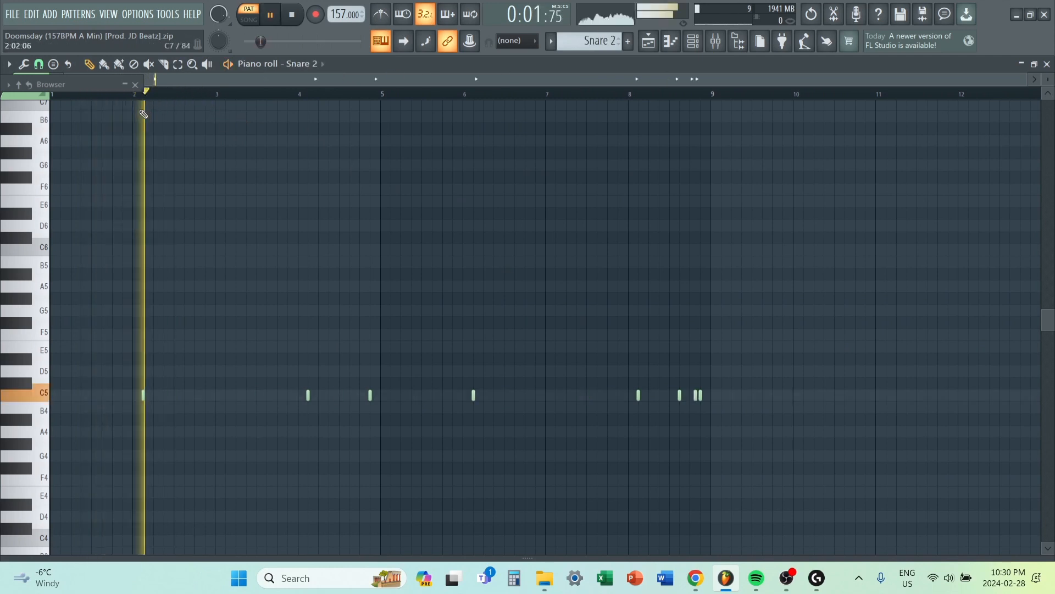
{"action": "left_click", "coordinate": [304, 96]}
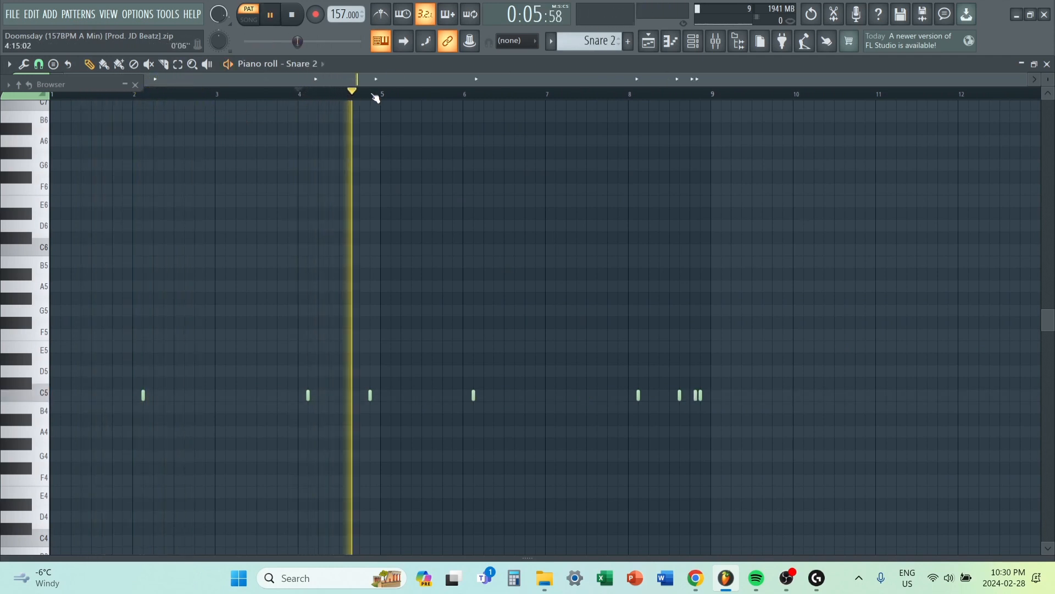
{"action": "left_click", "coordinate": [429, 97]}
{"action": "left_click", "coordinate": [635, 99]}
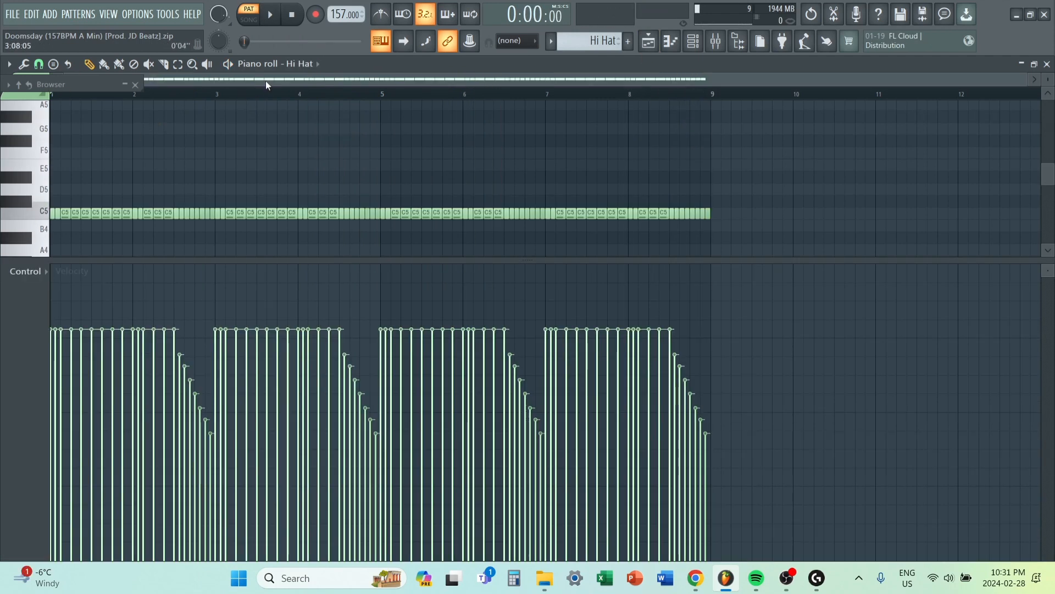
Play the Hi Hat pattern in the piano roll for about three bars.
{"action": "key", "text": "space"}
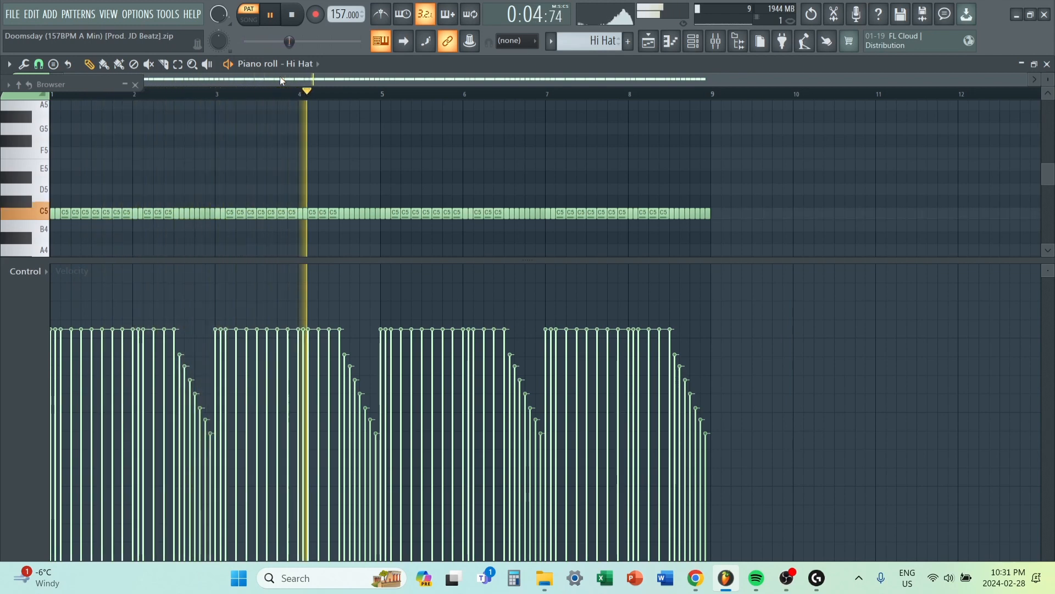
{"action": "key", "text": "space"}
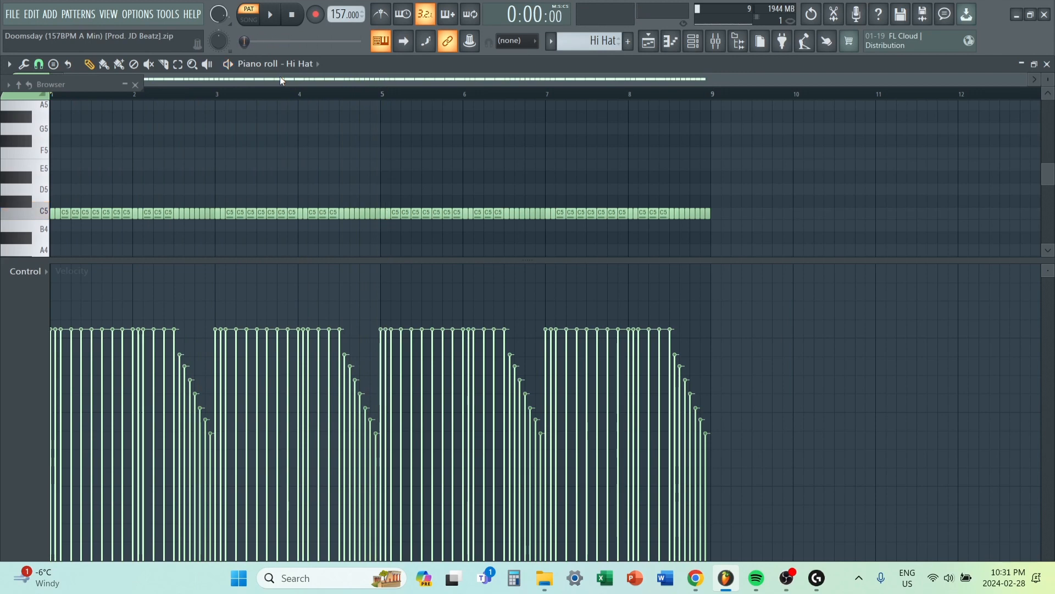
{"action": "scroll", "coordinate": [212, 196], "scroll_direction": "down", "scroll_amount": 2}
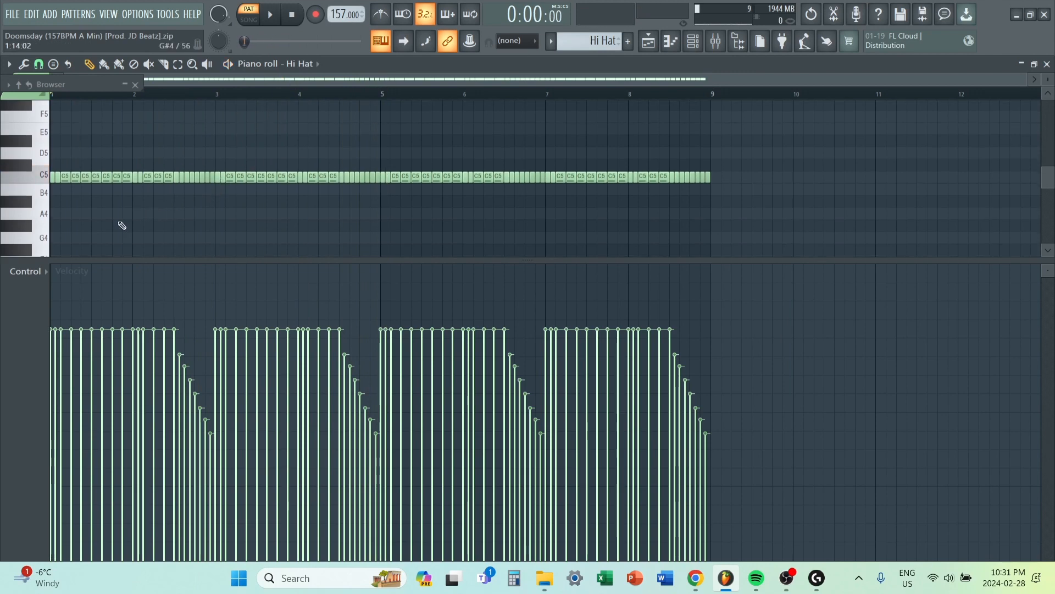
Select the hi-hat roll notes leading into bar 3 to examine their descending velocities, and clear the selection.
{"action": "scroll", "coordinate": [122, 222], "scroll_direction": "up", "scroll_amount": 3, "text": "ctrl"}
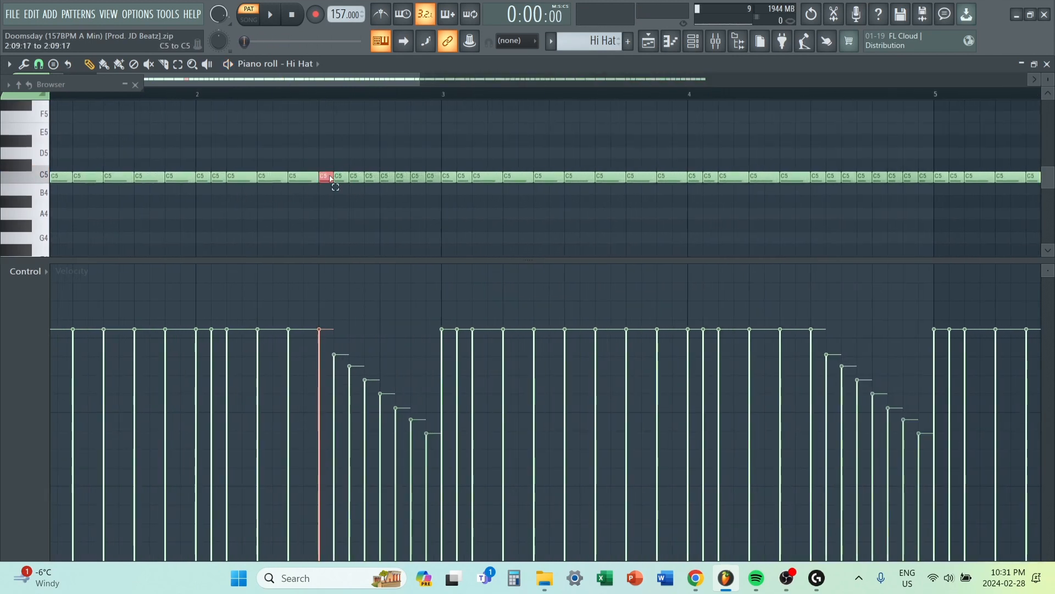
{"action": "left_click_drag", "start_coordinate": [330, 178], "coordinate": [431, 177]}
{"action": "key", "text": "ctrl+z"}
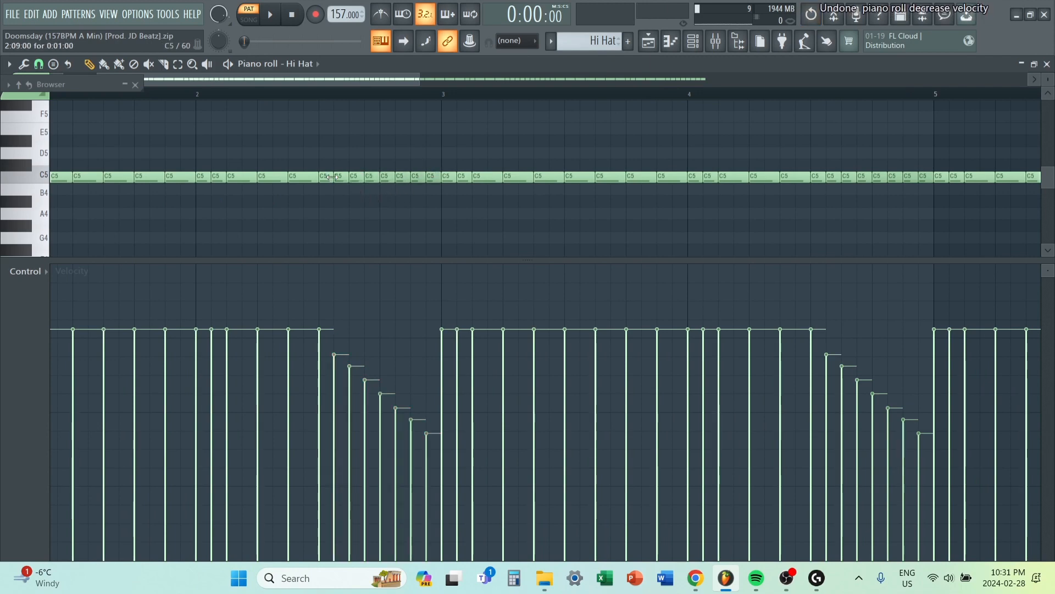
{"action": "mouse_move", "coordinate": [332, 177]}
{"action": "left_mouse_down"}
{"action": "mouse_move", "coordinate": [434, 189]}
{"action": "mouse_move", "coordinate": [322, 190]}
{"action": "left_mouse_up"}
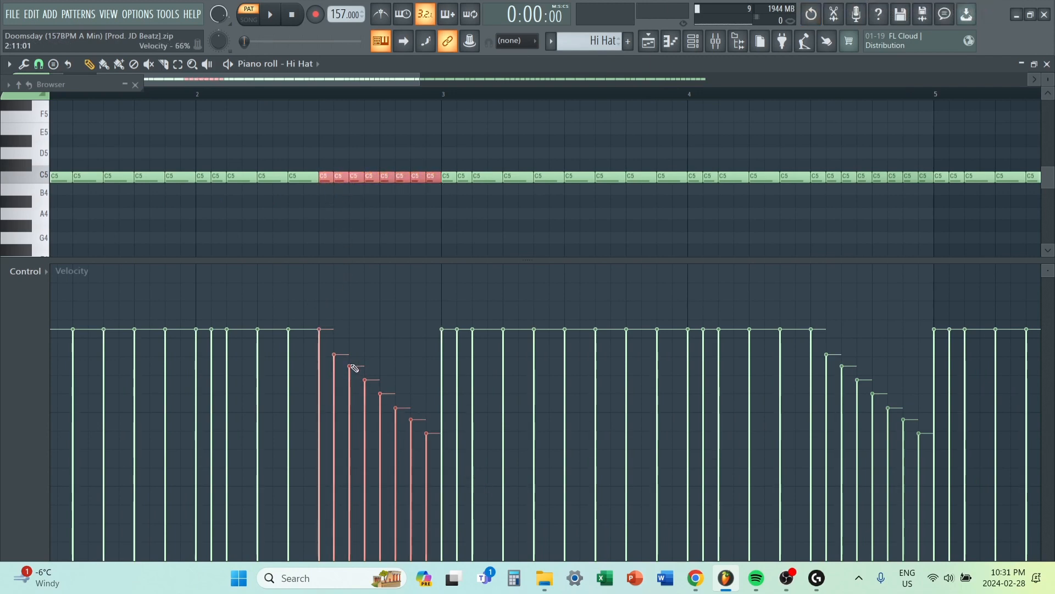
{"action": "left_click", "coordinate": [354, 223]}
{"action": "scroll", "coordinate": [528, 148], "scroll_direction": "down", "scroll_amount": 3}
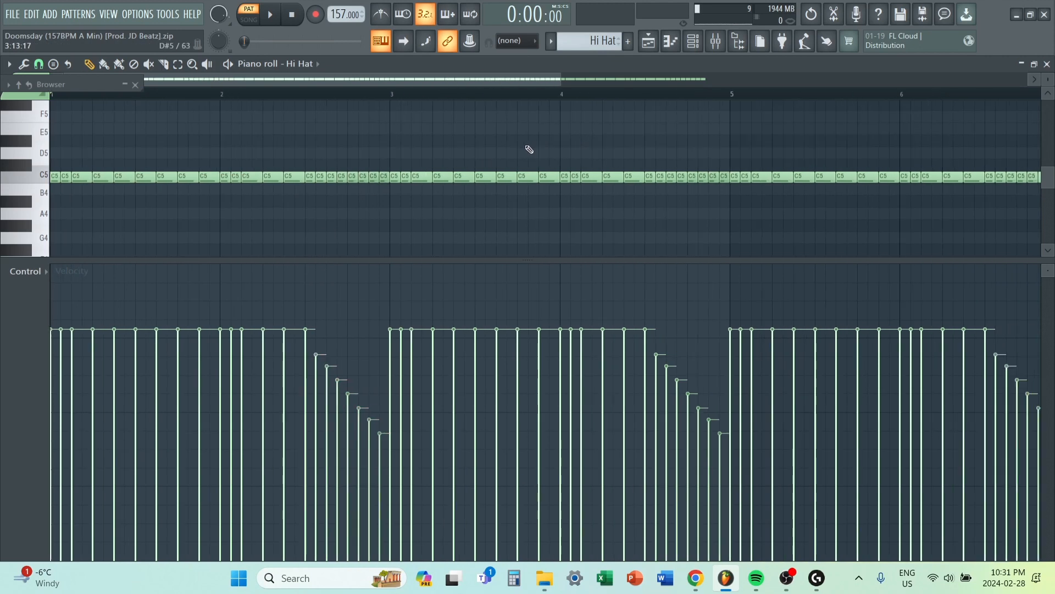
Inspect the Fruity Reeverb 2 and Fruity PanOMatic effects on the hi-hat's mixer track and play the pattern briefly.
{"action": "left_click", "coordinate": [716, 41]}
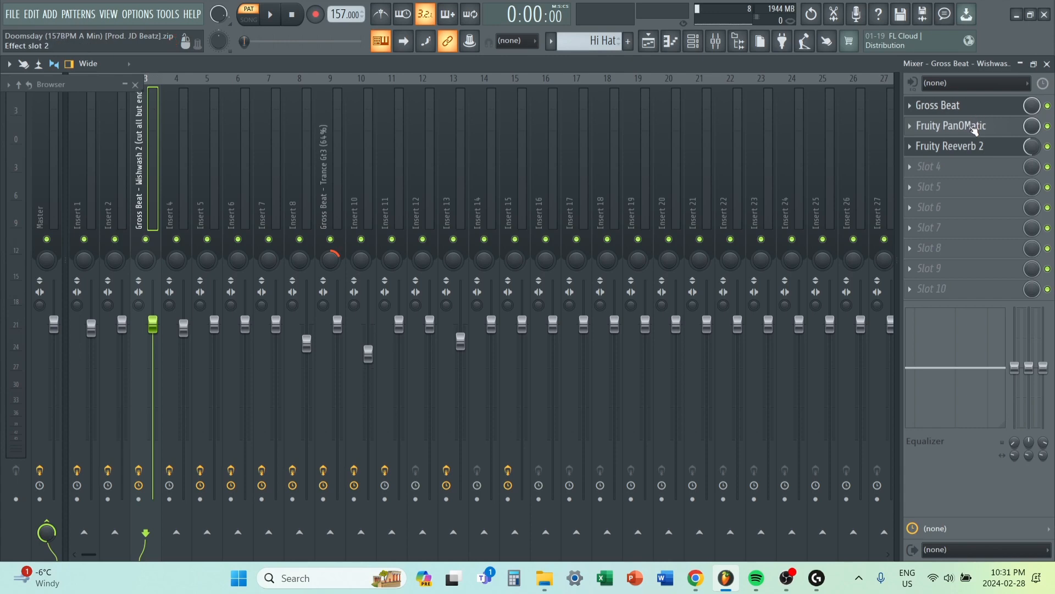
{"action": "left_click", "coordinate": [970, 145]}
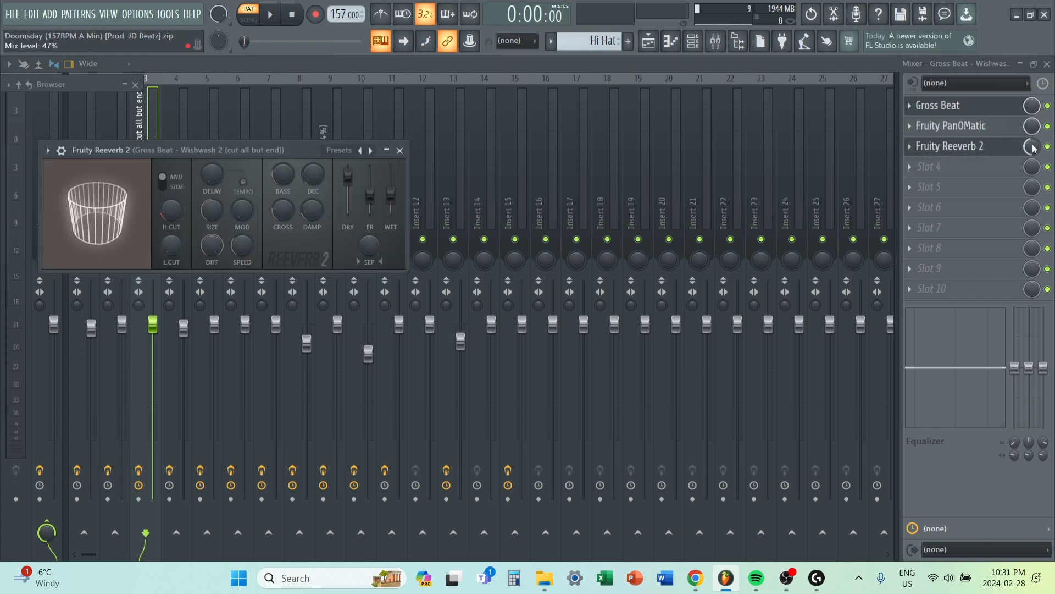
{"action": "left_click", "coordinate": [405, 149]}
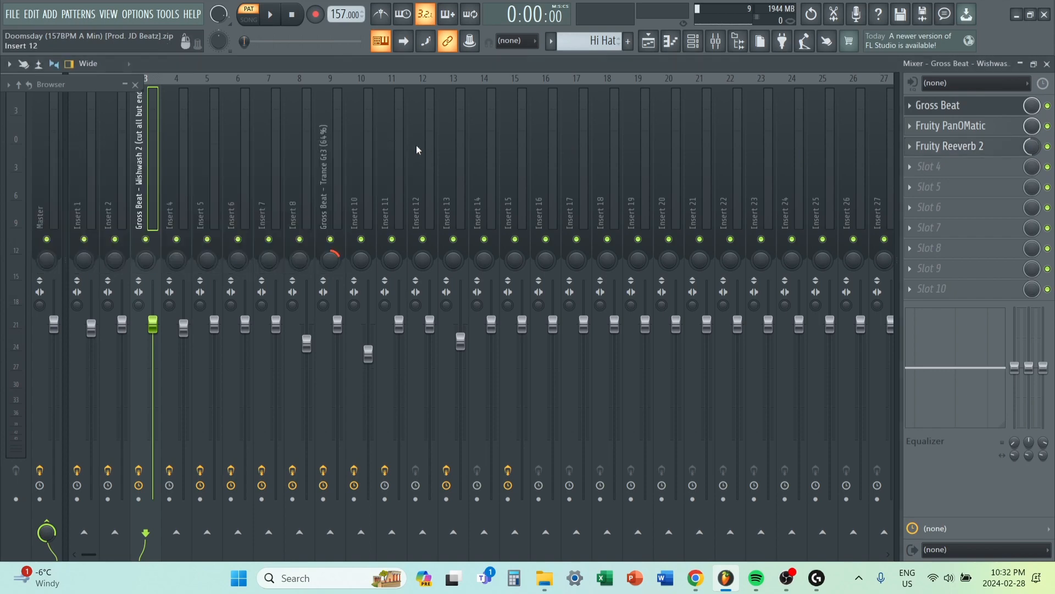
{"action": "left_click", "coordinate": [982, 132]}
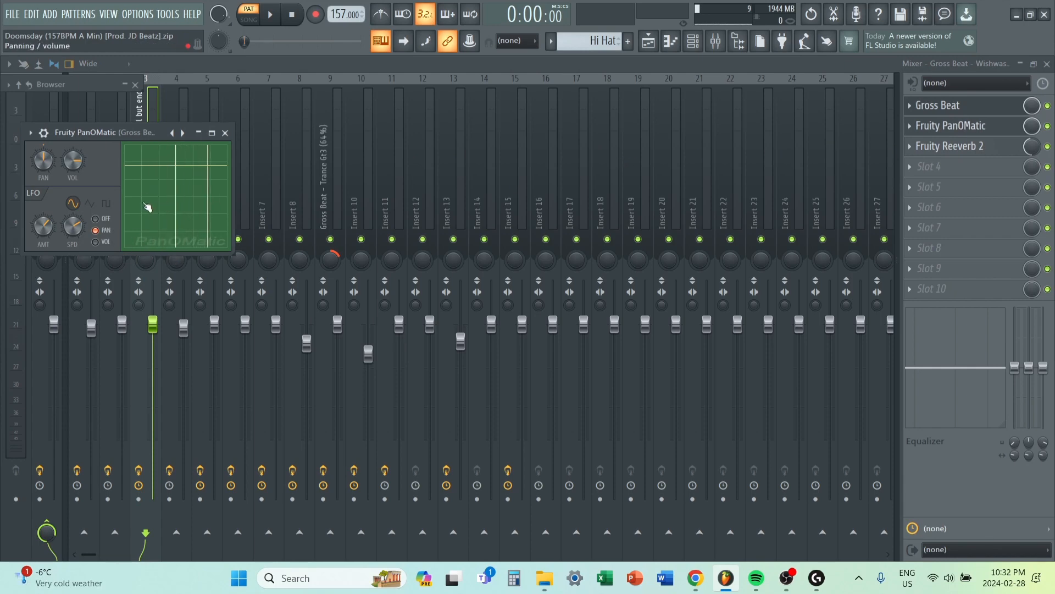
{"action": "left_click", "coordinate": [224, 133]}
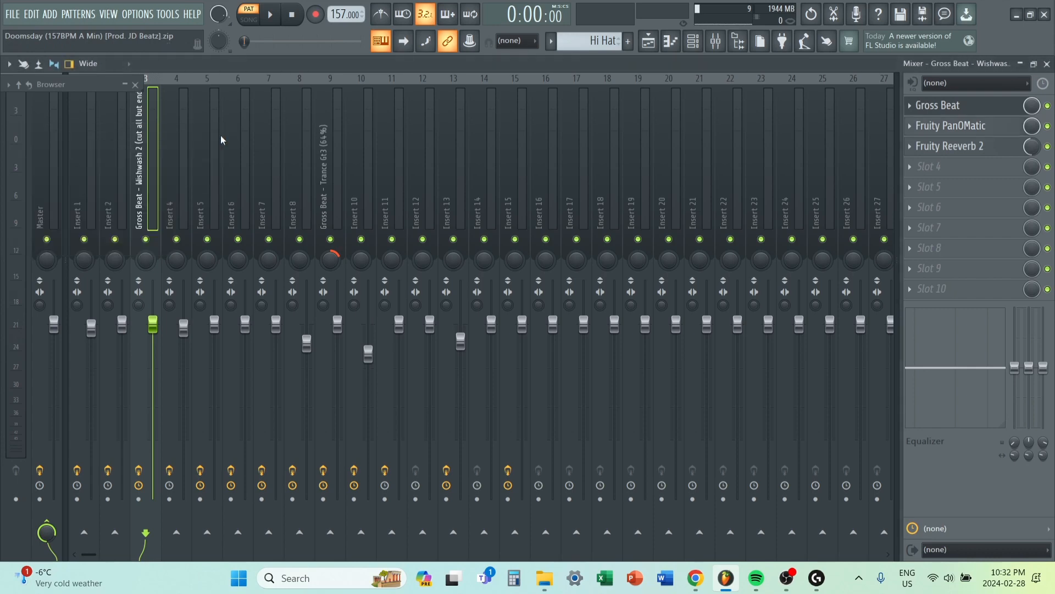
{"action": "key", "text": "space"}
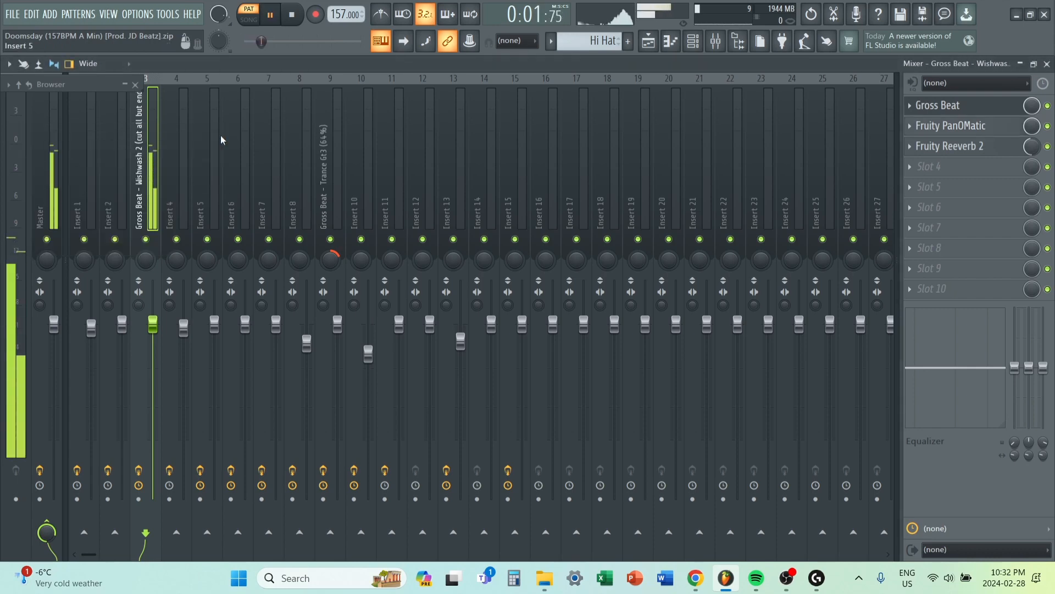
{"action": "key", "text": "space"}
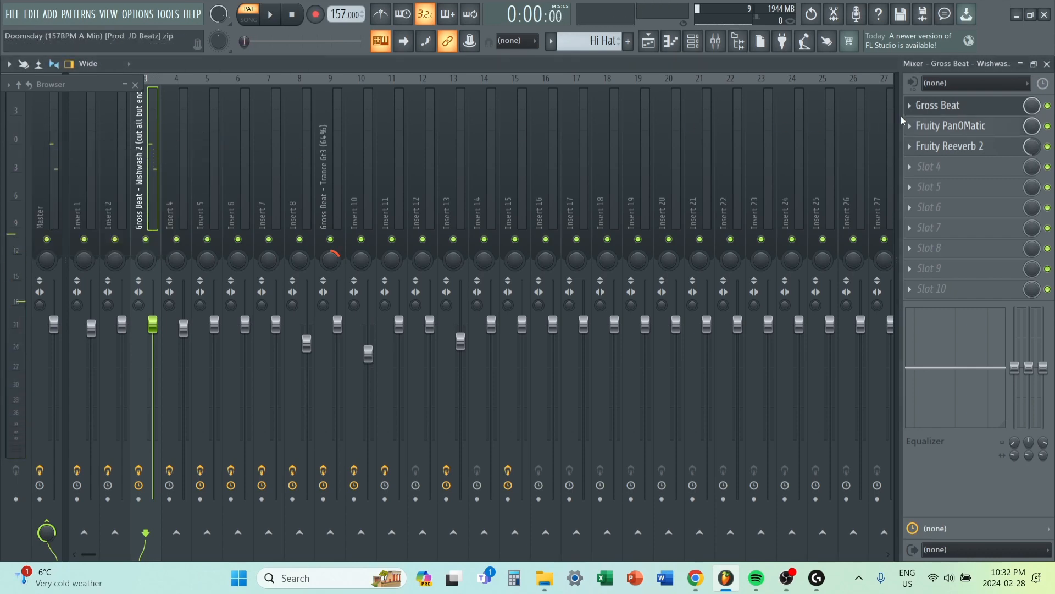
Load the Flanging preset in the hi-hat track's Gross Beat with the WishWash 2 time slot and play the pattern briefly.
{"action": "left_click", "coordinate": [944, 107]}
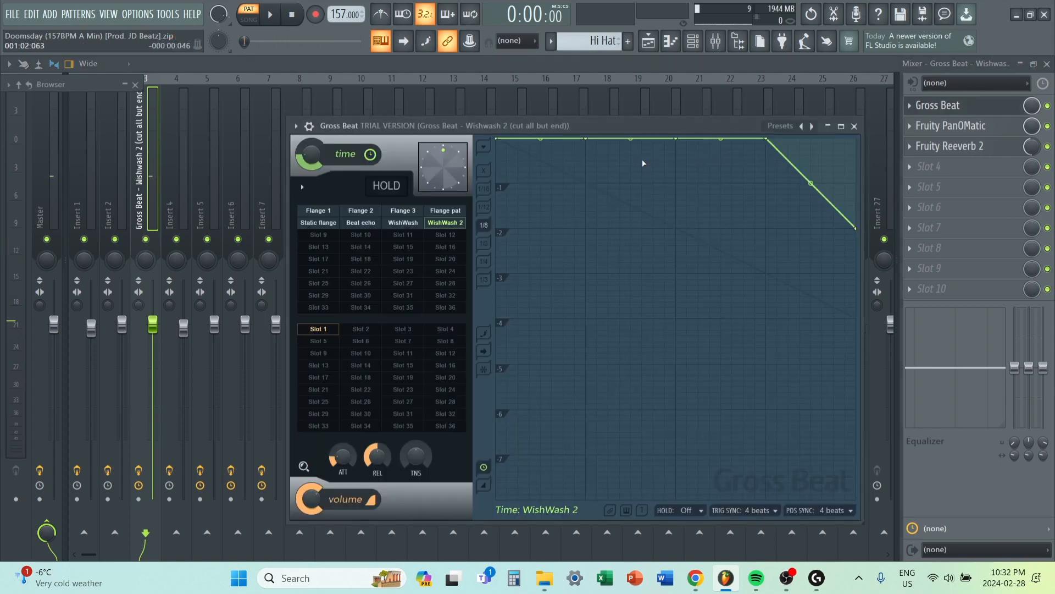
{"action": "left_click", "coordinate": [784, 128]}
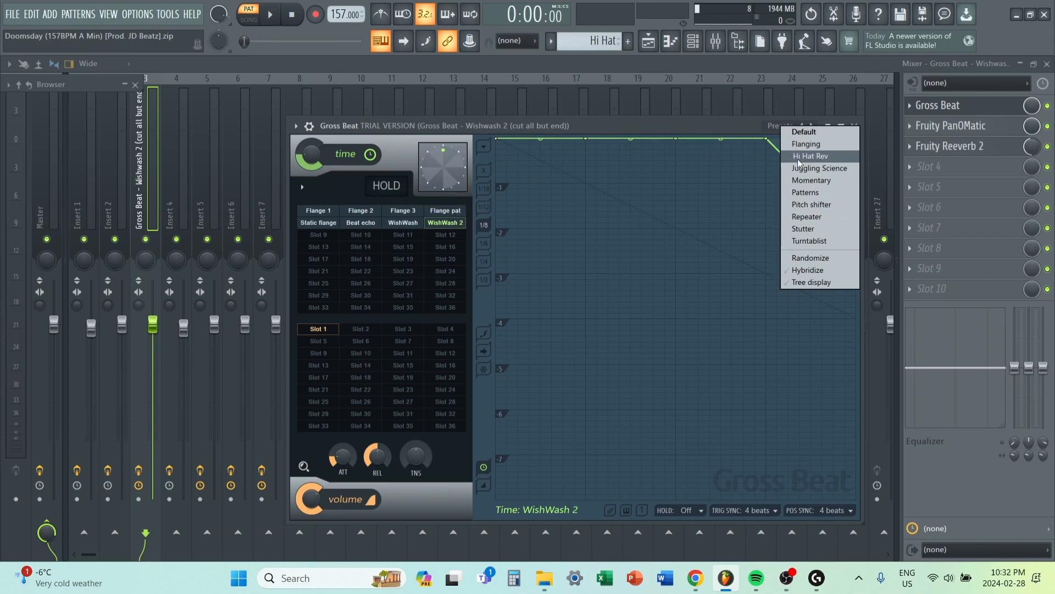
{"action": "left_click", "coordinate": [809, 144]}
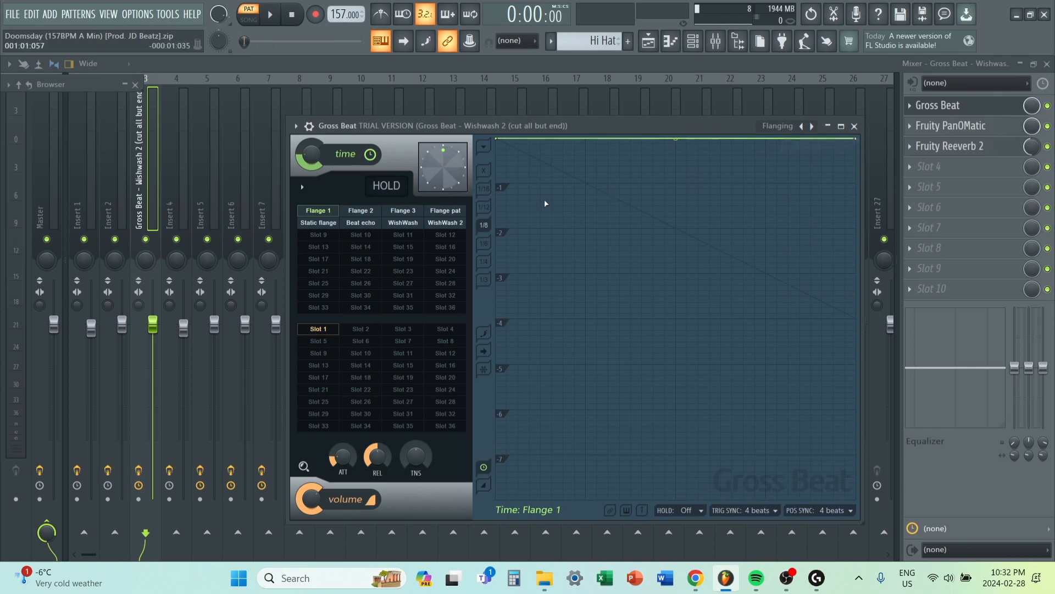
{"action": "left_click", "coordinate": [465, 223]}
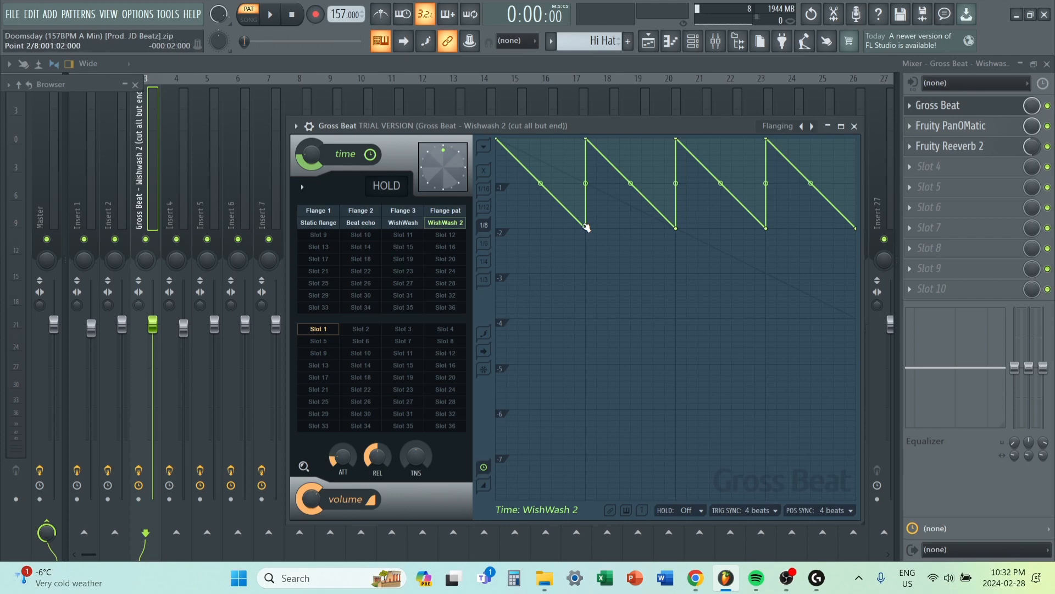
{"action": "key", "text": "space"}
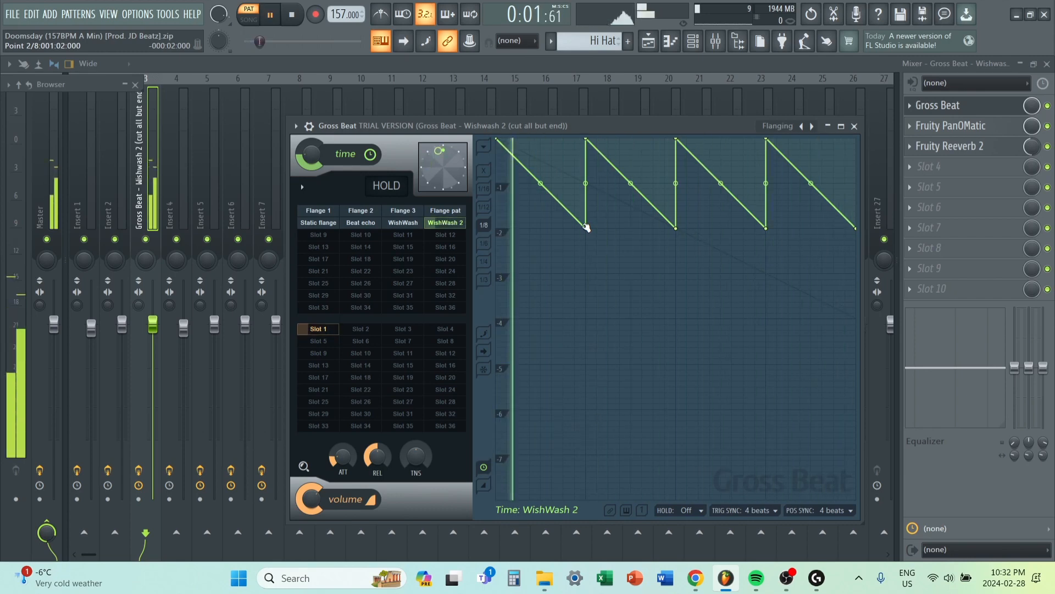
{"action": "key", "text": "space"}
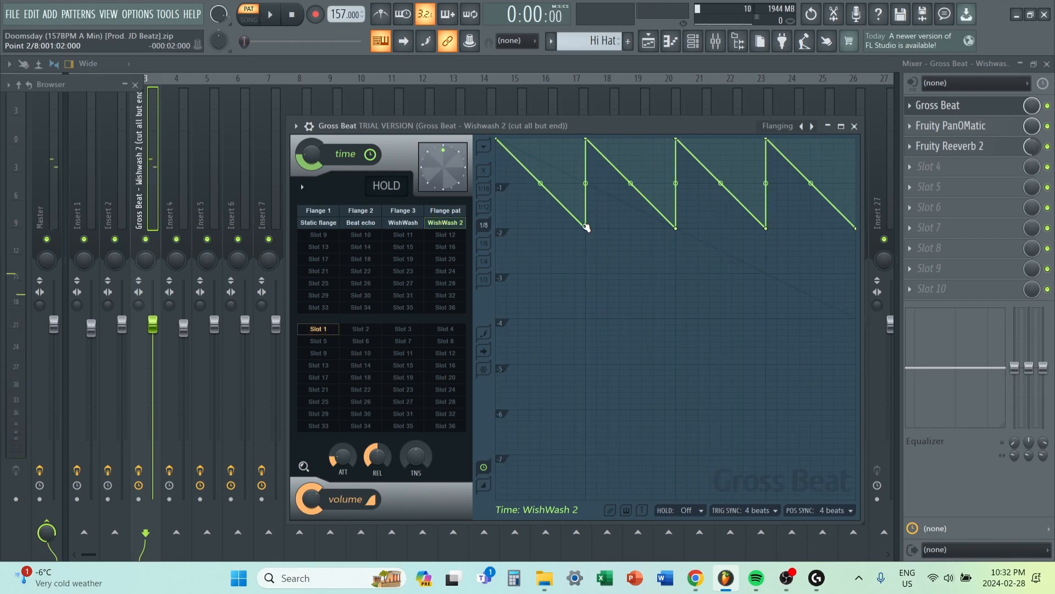
Delete the three low points ending the first three ramps of the WishWash 2 envelope, keeping only the final slope, and play the pattern.
{"action": "right_click", "coordinate": [586, 227]}
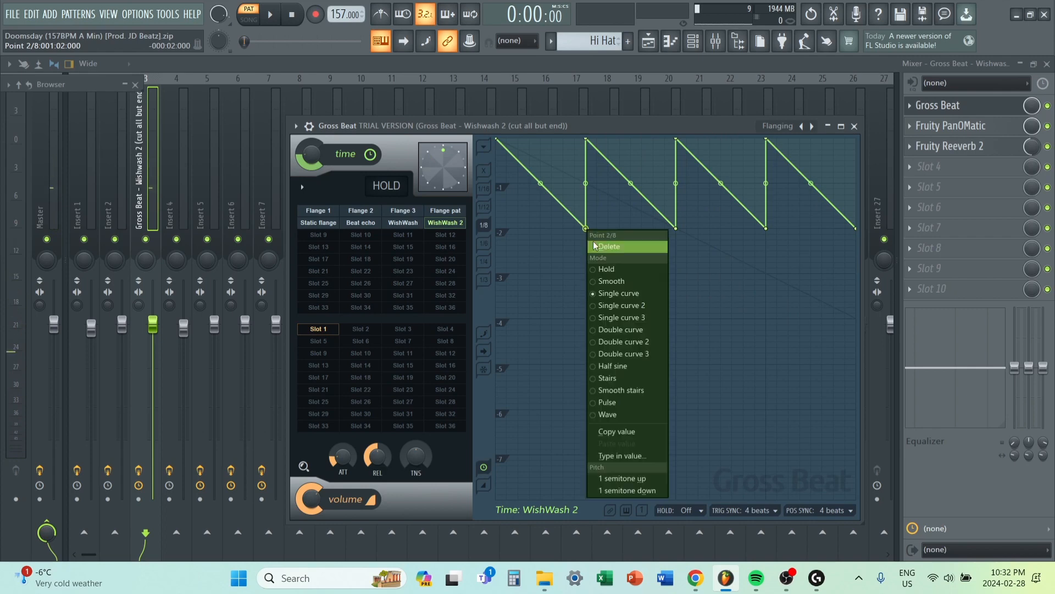
{"action": "left_click", "coordinate": [604, 247]}
{"action": "right_click", "coordinate": [676, 229]}
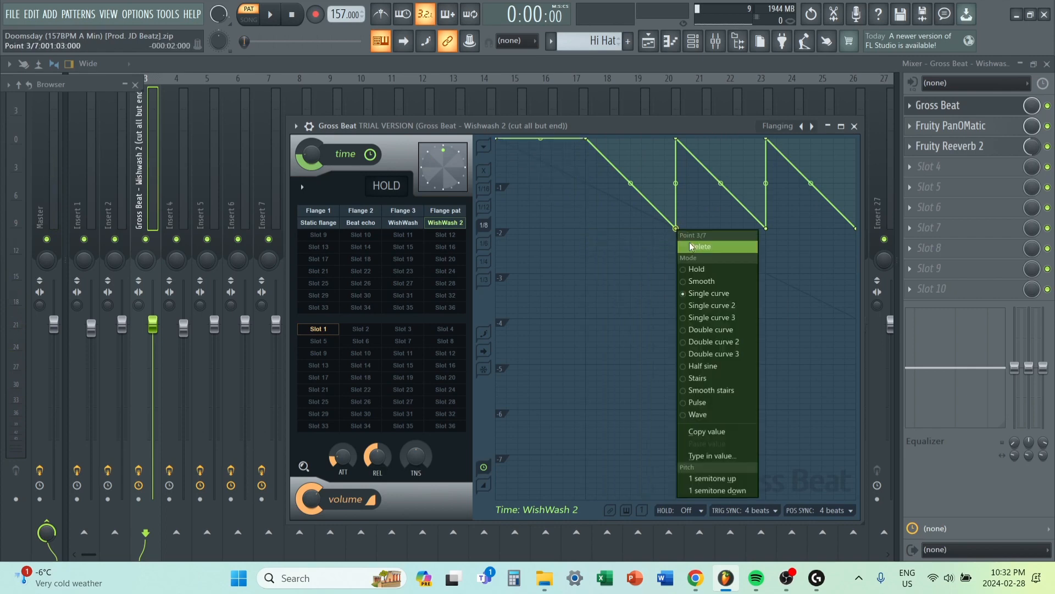
{"action": "left_click", "coordinate": [694, 246]}
{"action": "right_click", "coordinate": [766, 227]}
{"action": "left_click", "coordinate": [784, 246]}
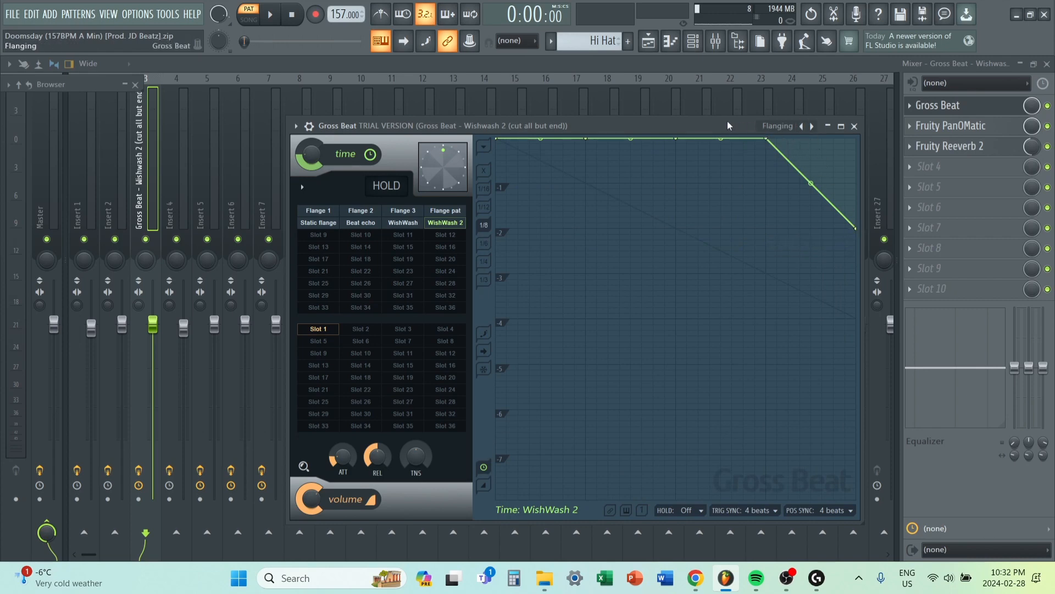
{"action": "key", "text": "space"}
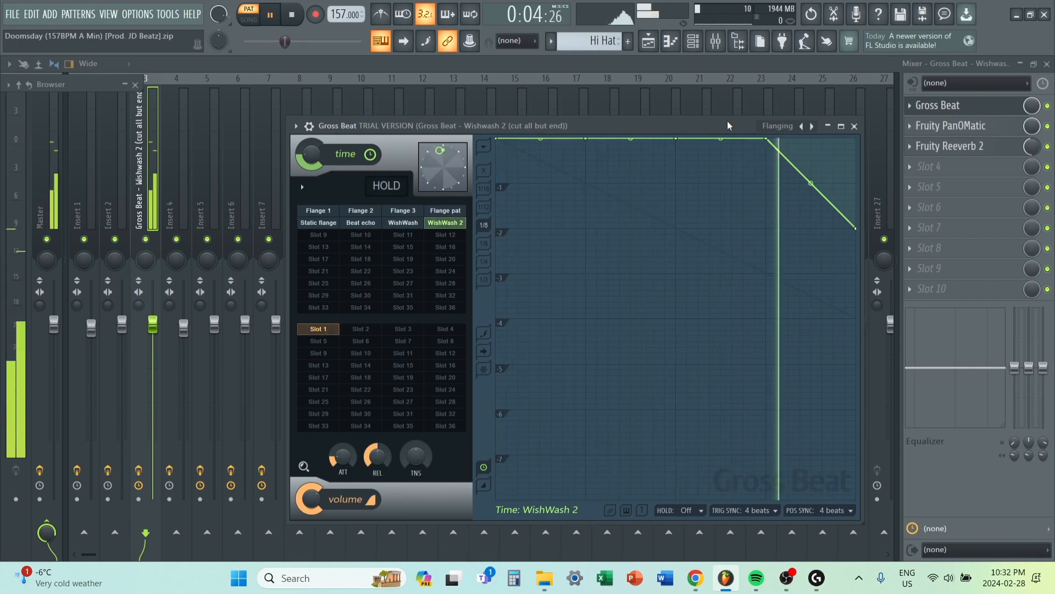
{"action": "key", "text": "space"}
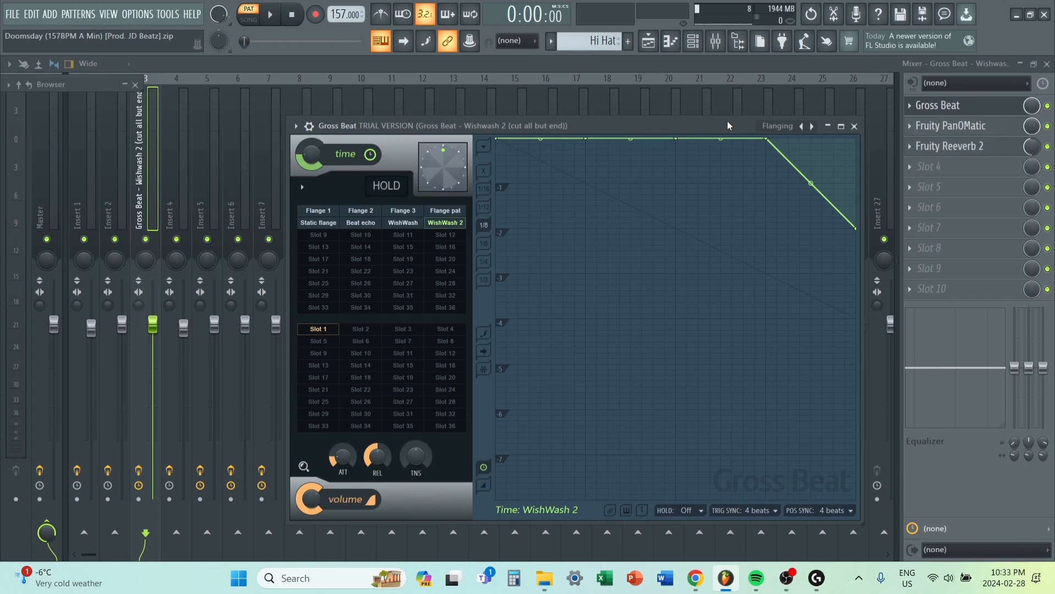
Show the Gross Beat preset list without choosing another preset and close the effect window.
{"action": "left_click", "coordinate": [788, 136]}
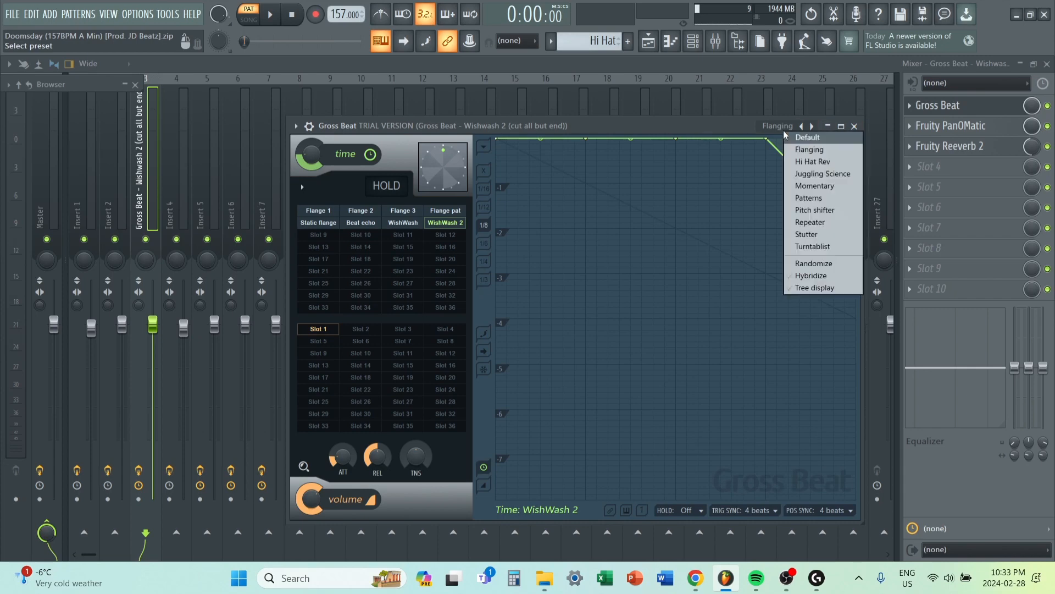
{"action": "left_click", "coordinate": [755, 128]}
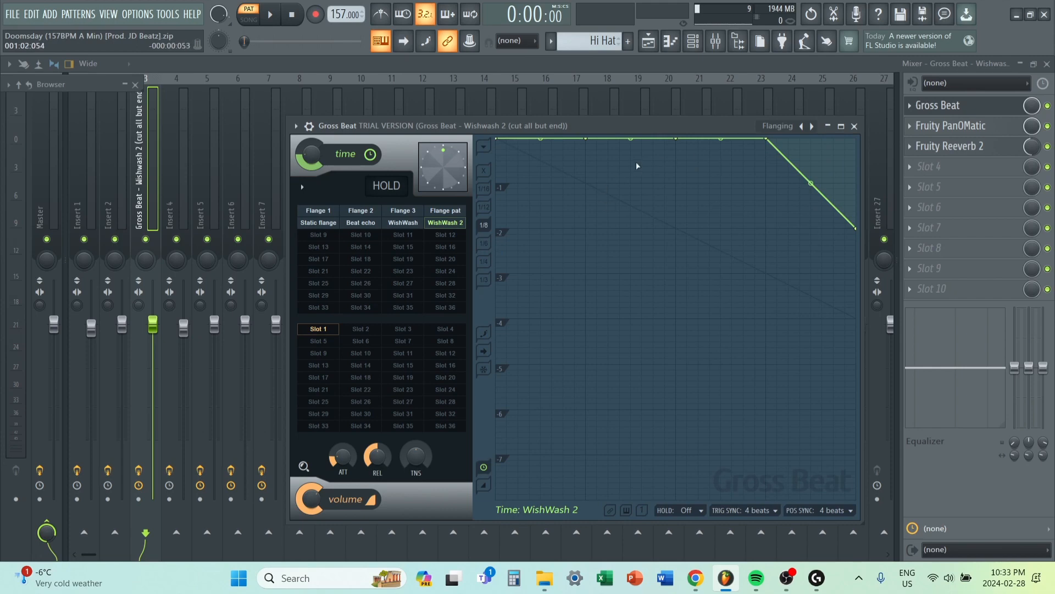
{"action": "left_click", "coordinate": [855, 128]}
Open the 808 pattern from the playlist in the piano roll and bring all its notes into view.
{"action": "key", "text": "F5"}
{"action": "scroll", "coordinate": [396, 311], "scroll_direction": "down", "scroll_amount": 1}
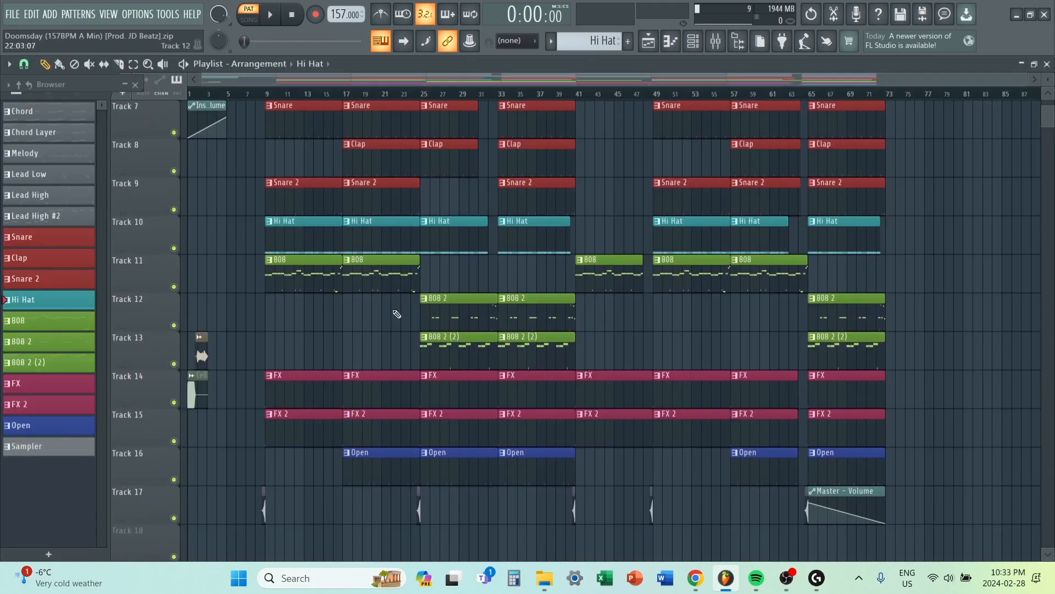
{"action": "scroll", "coordinate": [384, 286], "scroll_direction": "up", "scroll_amount": 1}
{"action": "double_click", "coordinate": [386, 281]}
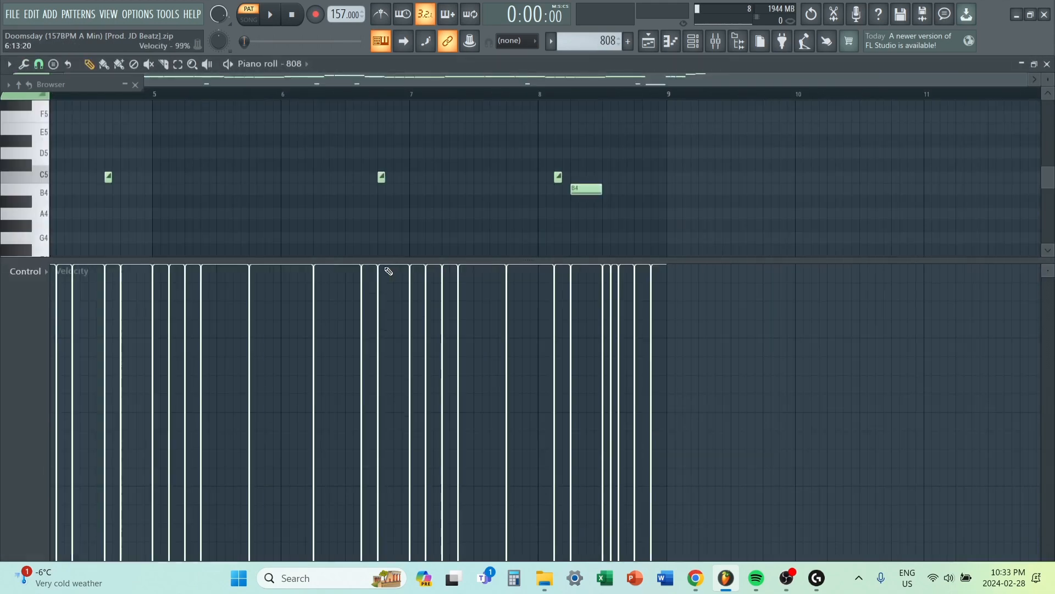
{"action": "scroll", "coordinate": [388, 259], "scroll_direction": "up", "scroll_amount": 1}
{"action": "scroll", "coordinate": [317, 181], "scroll_direction": "up", "scroll_amount": 5}
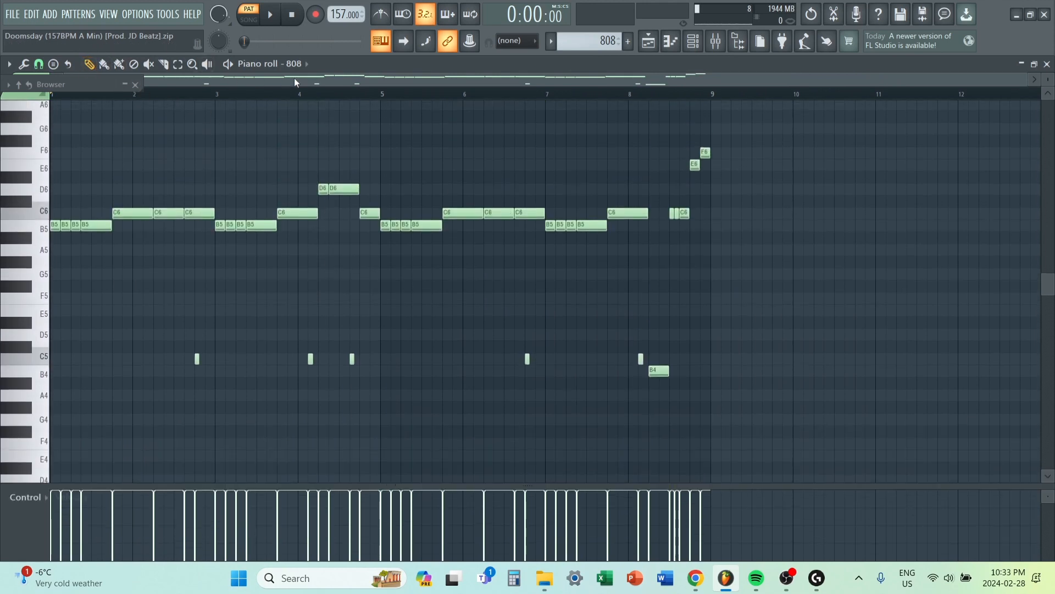
Play the 808 pattern and check its channel's sampler and mixer settings.
{"action": "key", "text": "space"}
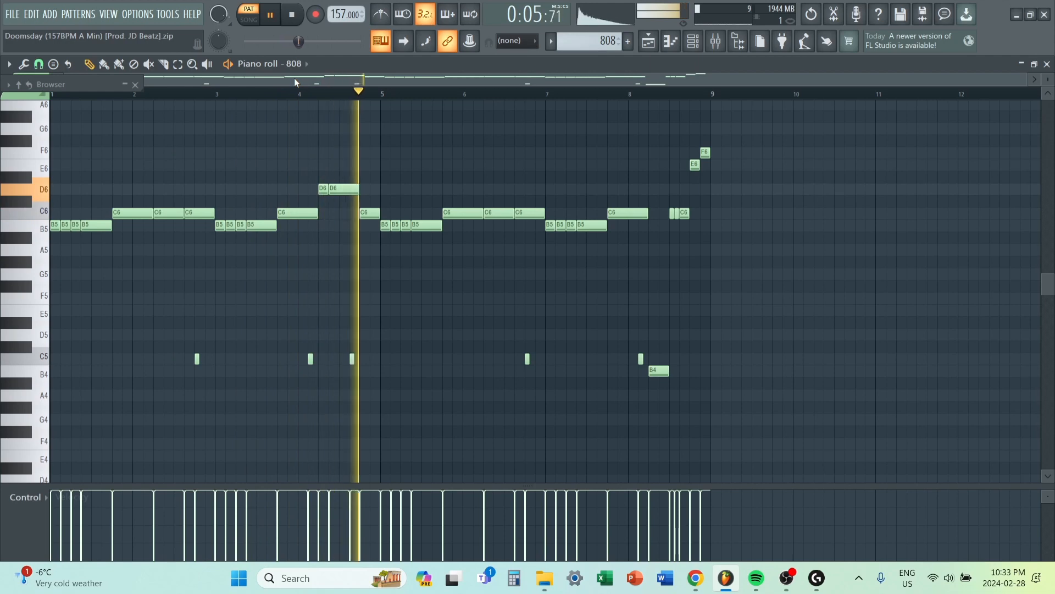
{"action": "key", "text": "space"}
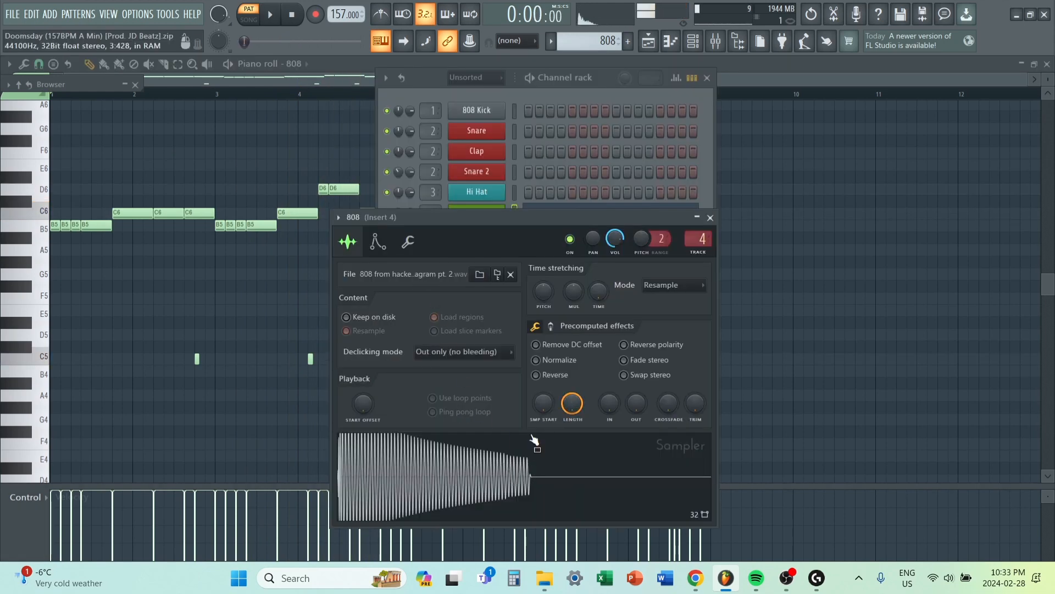
{"action": "left_click", "coordinate": [710, 217]}
{"action": "left_click", "coordinate": [716, 44]}
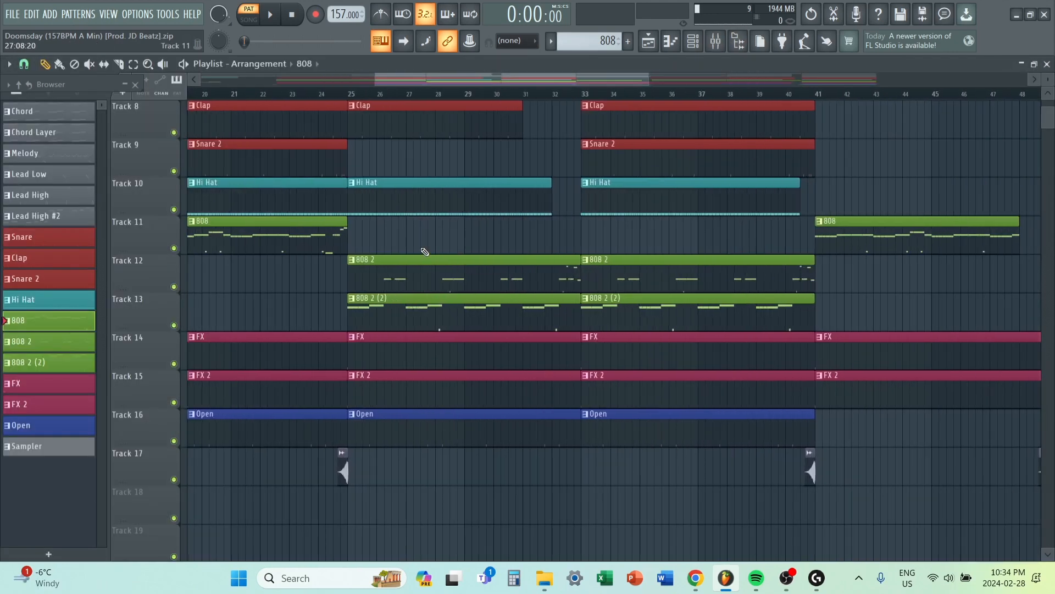
Select the 808 2 and 808 2 (2) clips starting at bar 25 on tracks 12 and 13 of the playlist.
{"action": "left_click_drag", "start_coordinate": [421, 248], "coordinate": [412, 312]}
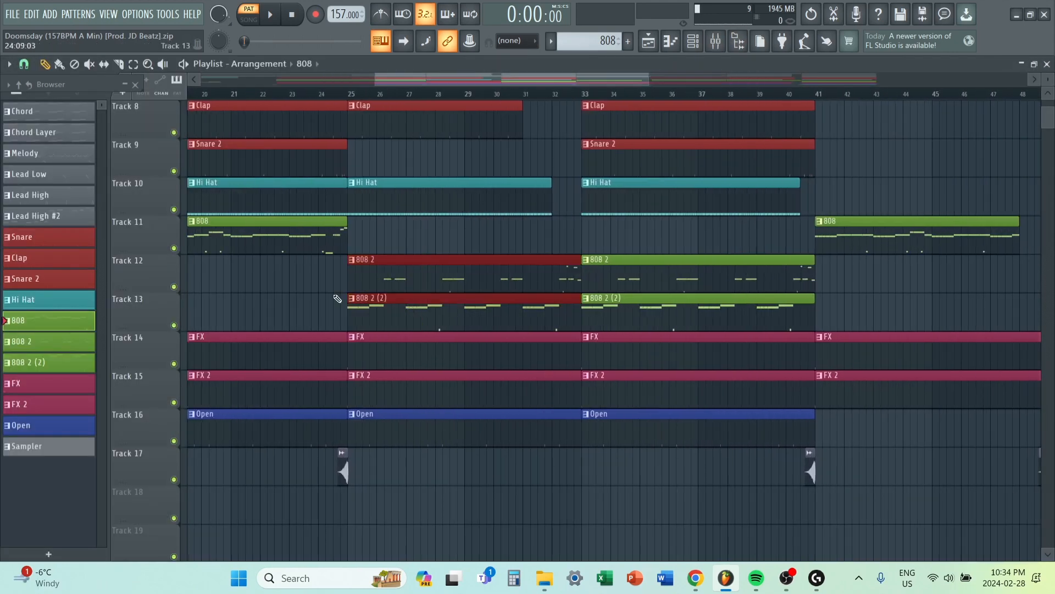
{"action": "scroll", "coordinate": [385, 308], "scroll_direction": "up", "scroll_amount": 4}
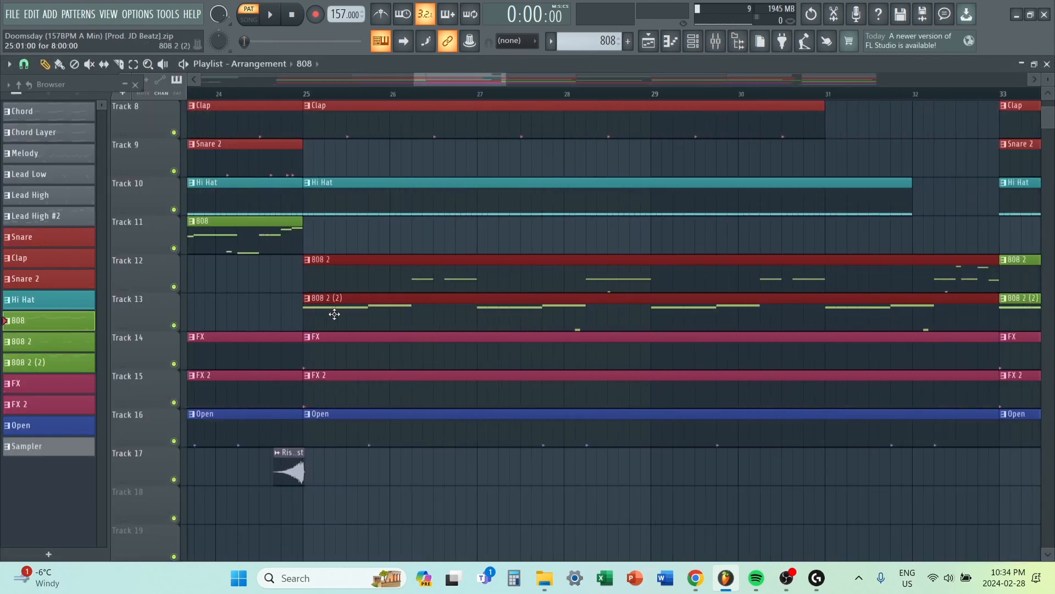
Solo tracks 12 and 13 in the playlist and play the 808 2 and 808 2 (2) clips from bar 25.
{"action": "right_click", "coordinate": [174, 286]}
{"action": "left_click", "coordinate": [173, 324]}
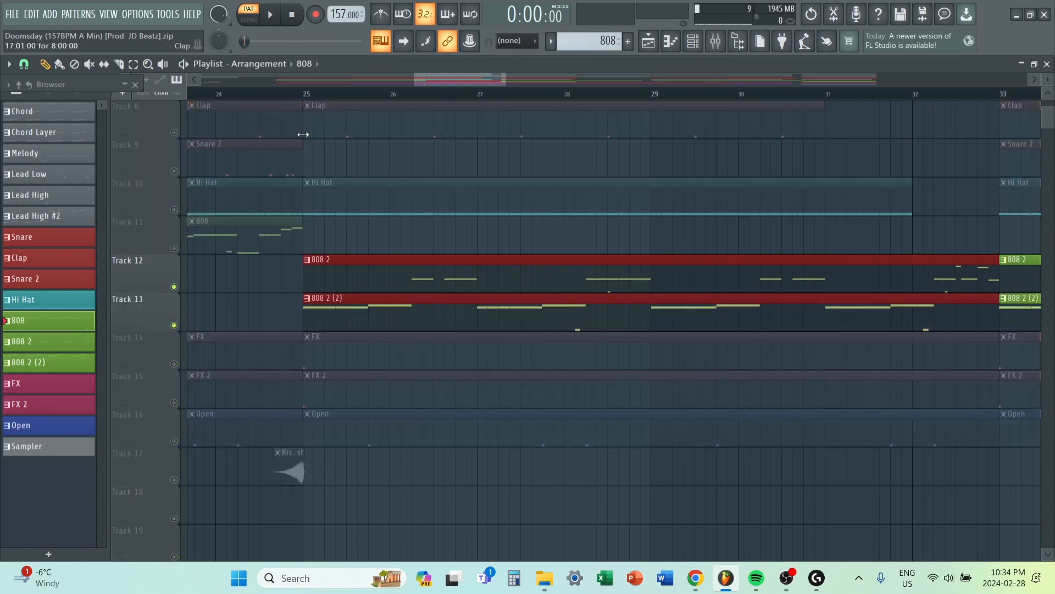
{"action": "left_click", "coordinate": [314, 97]}
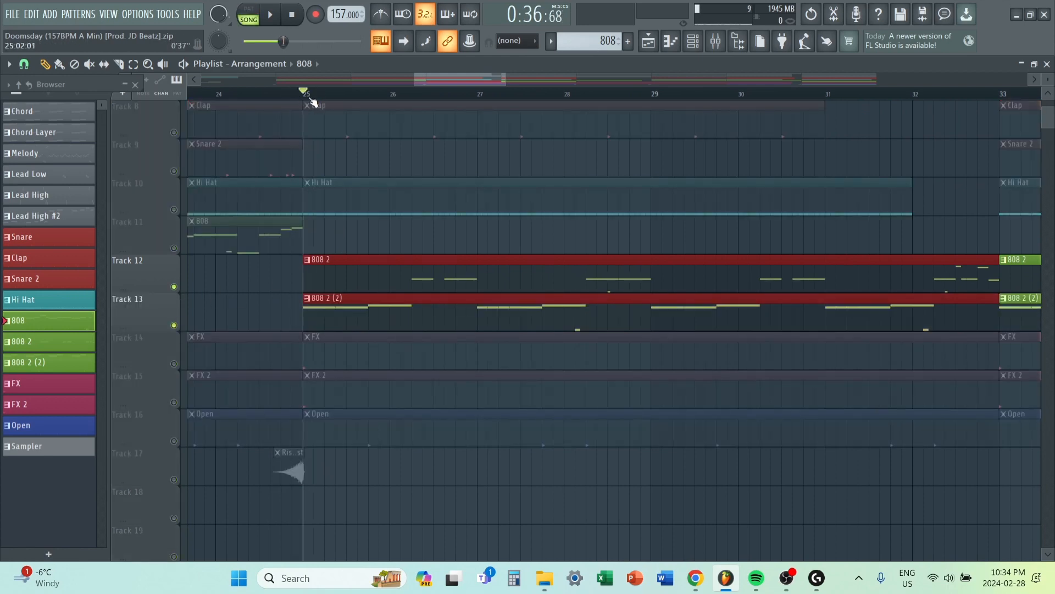
{"action": "key", "text": "space"}
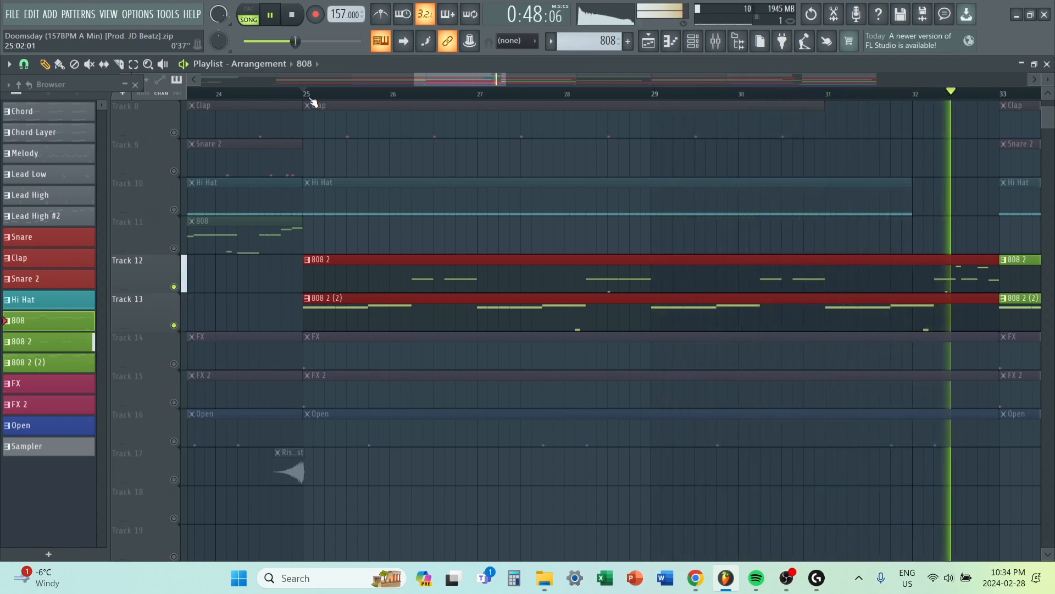
{"action": "left_click", "coordinate": [306, 94]}
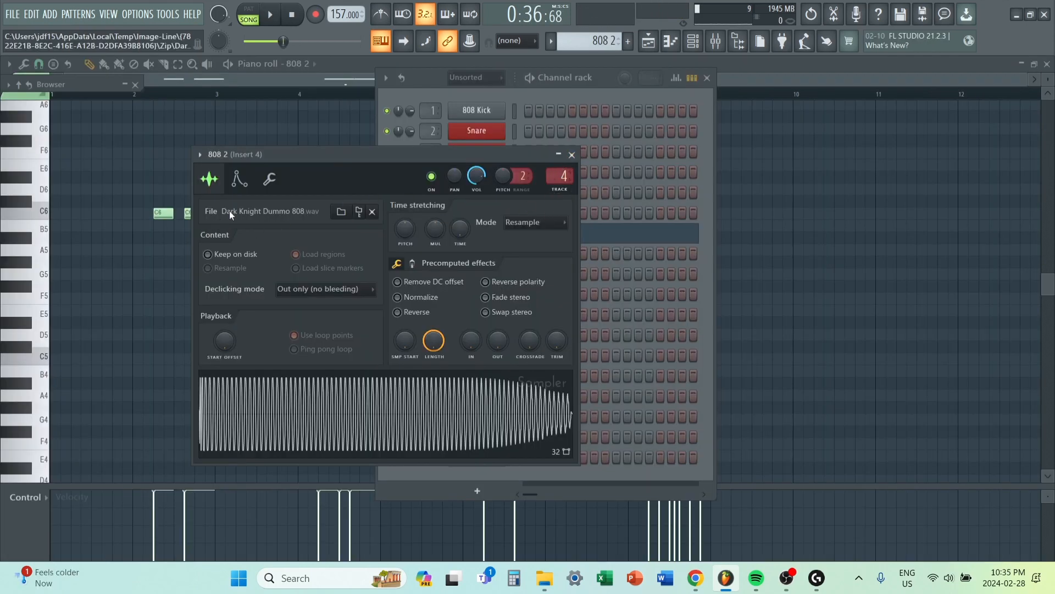
Close the 808 2 sampler and channel rack, and audition each group of 808 2 notes in pattern mode.
{"action": "left_click", "coordinate": [572, 155]}
{"action": "left_click", "coordinate": [352, 67]}
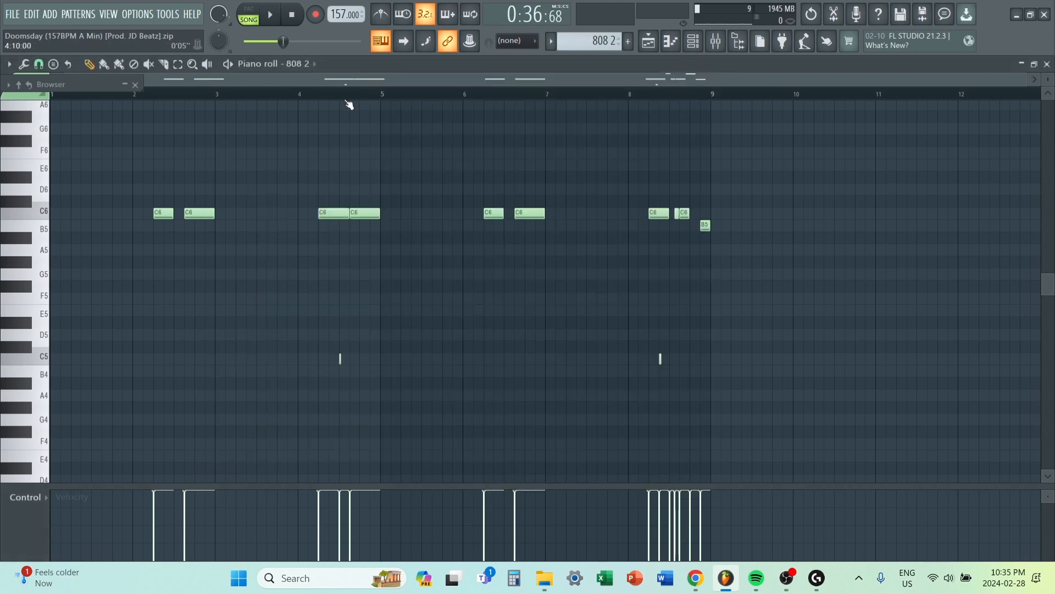
{"action": "key", "text": "l"}
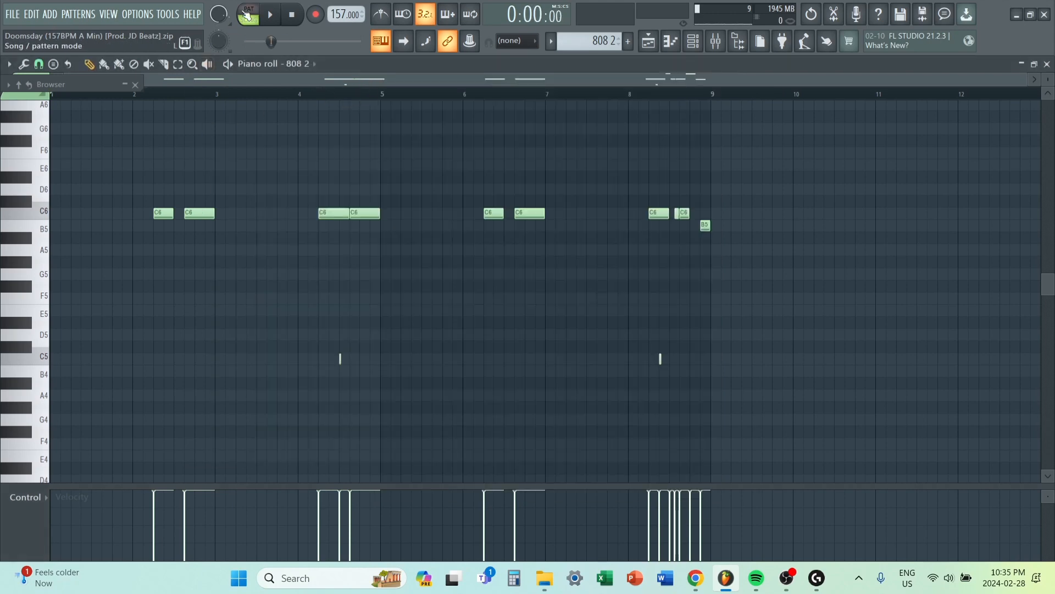
{"action": "left_click_drag", "start_coordinate": [176, 99], "coordinate": [165, 101]}
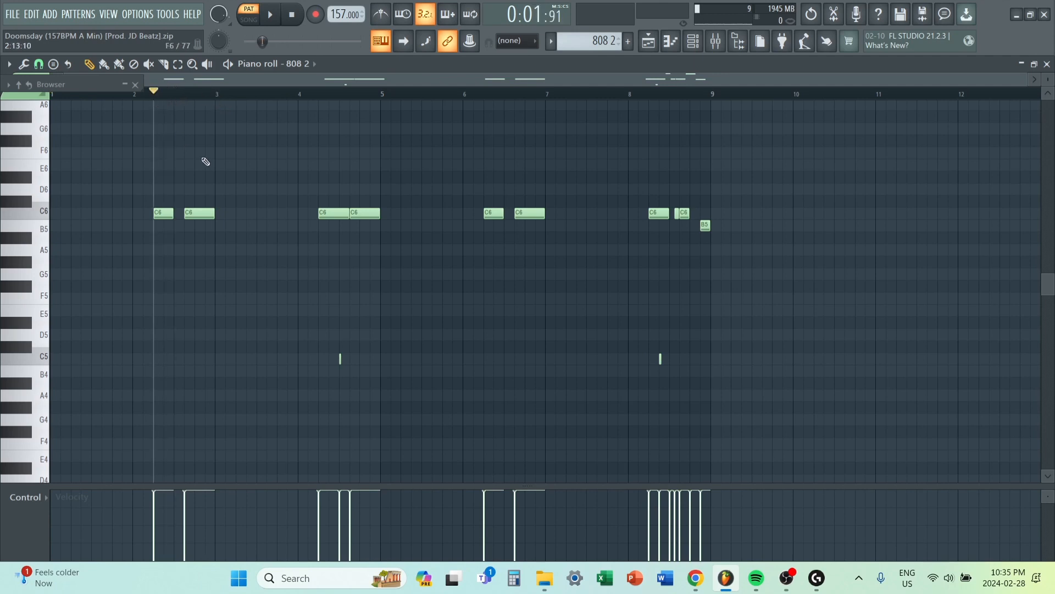
{"action": "scroll", "coordinate": [205, 161], "scroll_direction": "down", "scroll_amount": 3}
{"action": "key", "text": "space"}
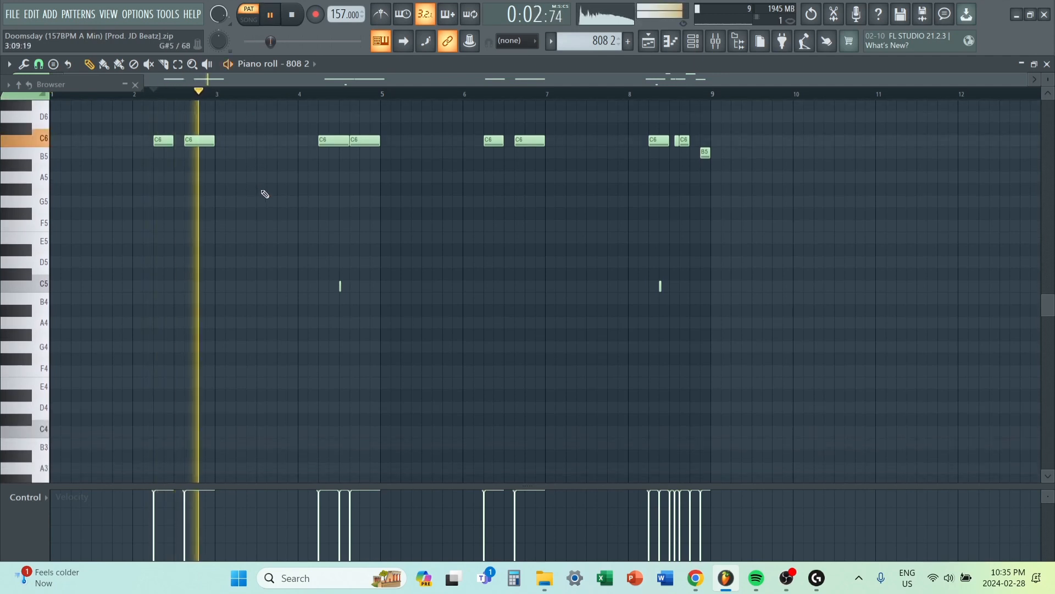
{"action": "left_click", "coordinate": [324, 94]}
{"action": "scroll", "coordinate": [524, 160], "scroll_direction": "up", "scroll_amount": 3}
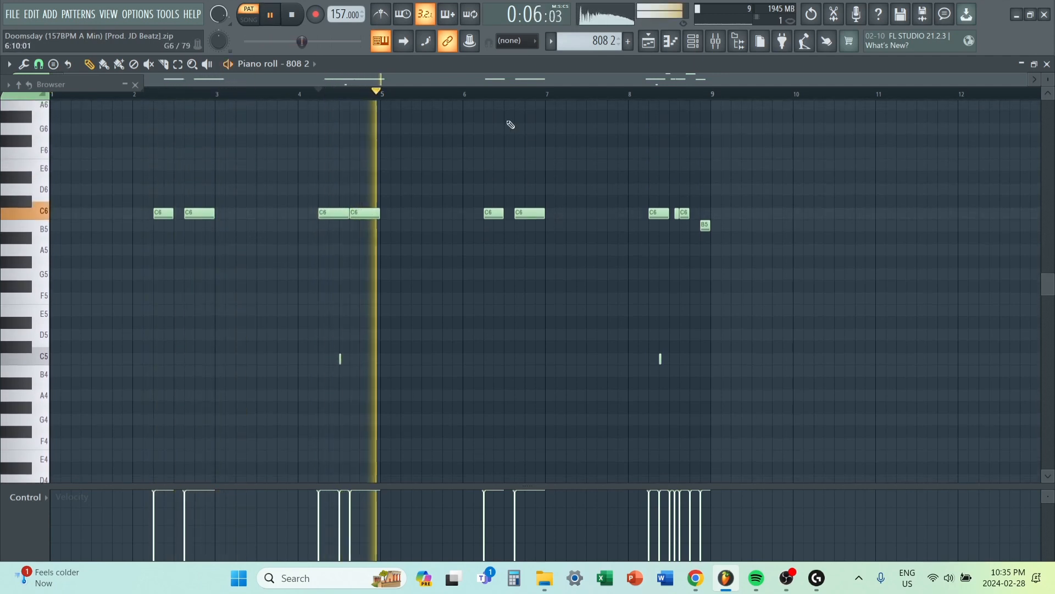
{"action": "left_click", "coordinate": [480, 96]}
{"action": "left_click", "coordinate": [638, 95]}
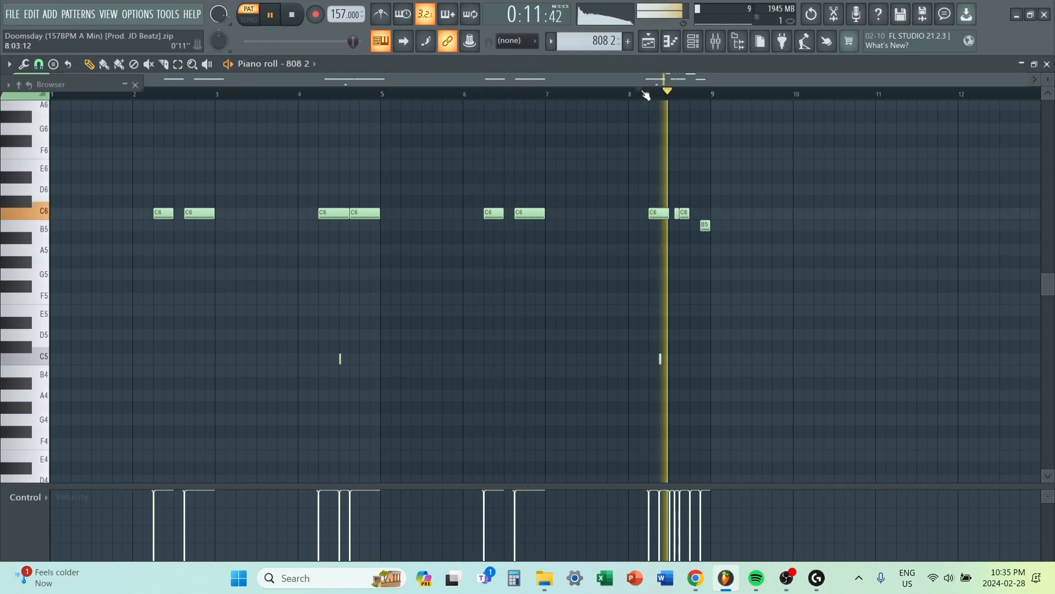
{"action": "key", "text": "space"}
Switch to the 808 2 (2) pattern, bring all its notes into view and play it from the start.
{"action": "scroll", "coordinate": [656, 120], "scroll_direction": "up", "scroll_amount": 1}
{"action": "scroll", "coordinate": [656, 123], "scroll_direction": "up", "scroll_amount": 4}
{"action": "scroll", "coordinate": [655, 126], "scroll_direction": "down", "scroll_amount": 3}
{"action": "key", "text": "KP_Add"}
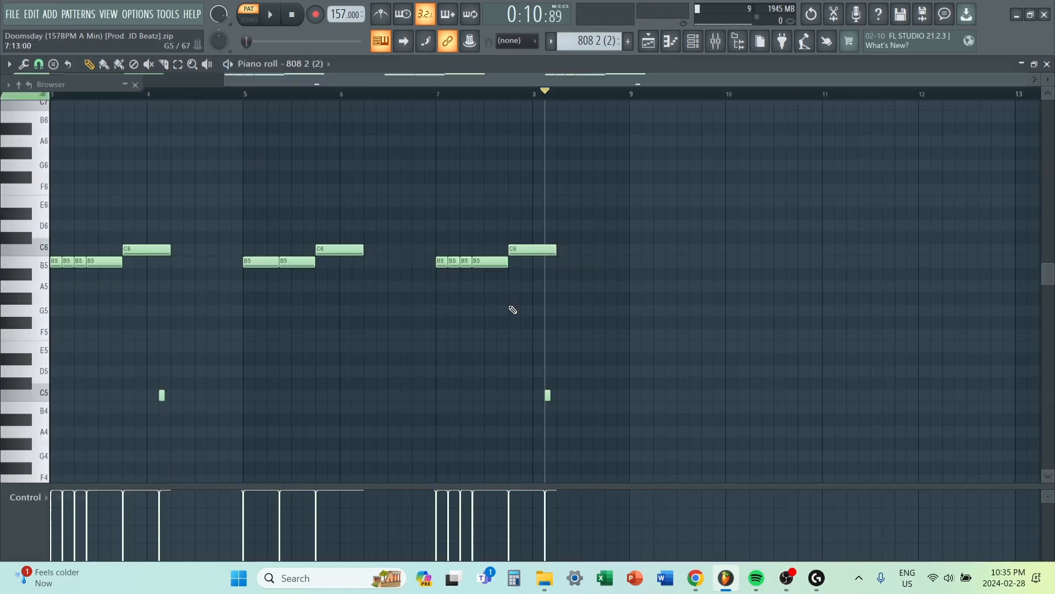
{"action": "scroll", "coordinate": [511, 309], "scroll_direction": "down", "scroll_amount": 1}
{"action": "left_click", "coordinate": [232, 92]}
{"action": "key", "text": "space"}
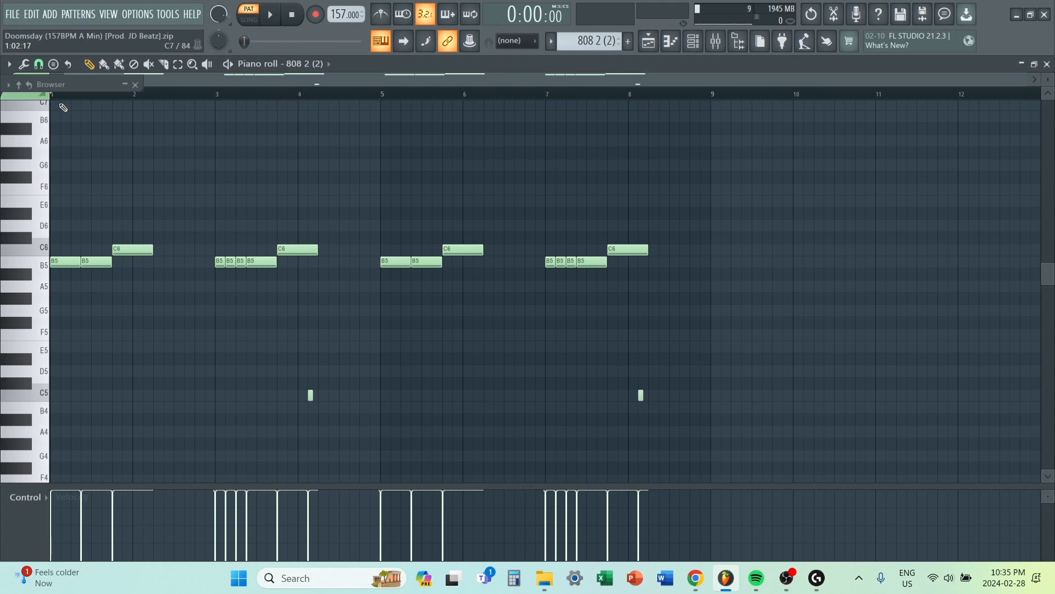
{"action": "key", "text": "space"}
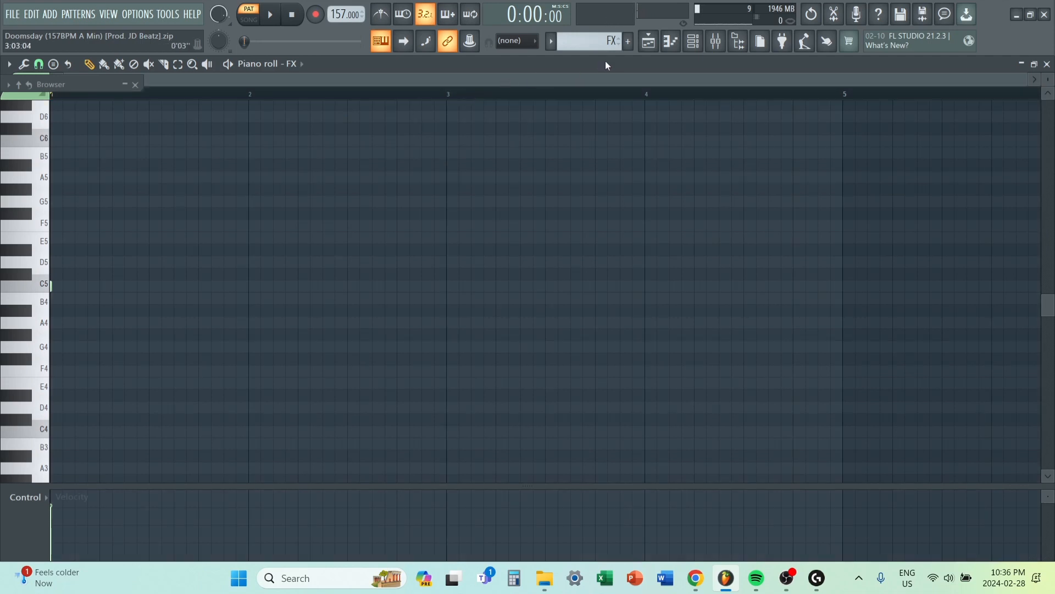
Open the FX 2 pattern from the playlist, check its channel's sampler settings and play its sound.
{"action": "left_click", "coordinate": [649, 44]}
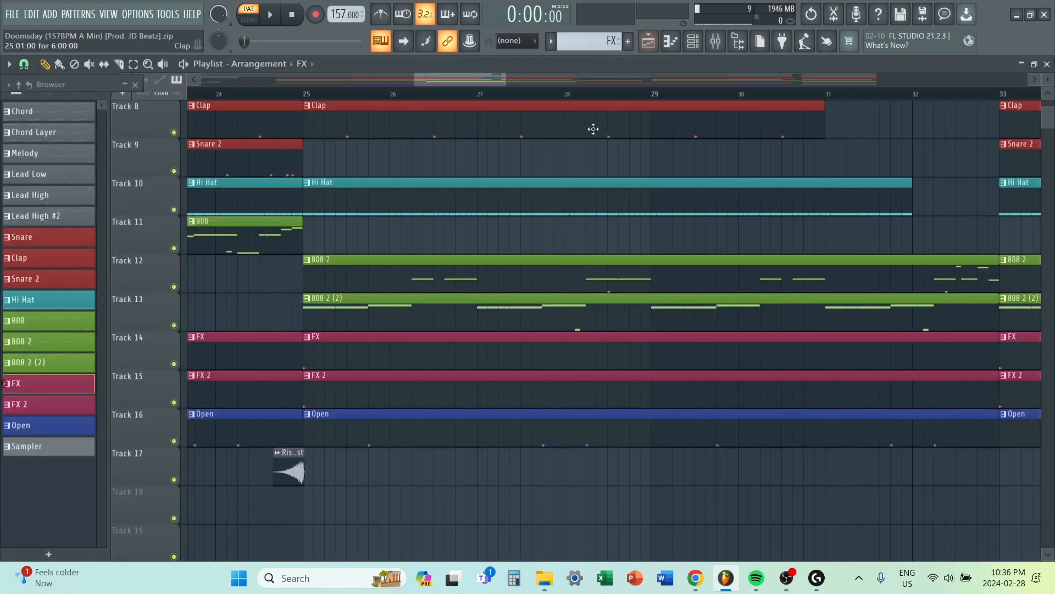
{"action": "scroll", "coordinate": [499, 374], "scroll_direction": "down", "scroll_amount": 1}
{"action": "double_click", "coordinate": [500, 358]}
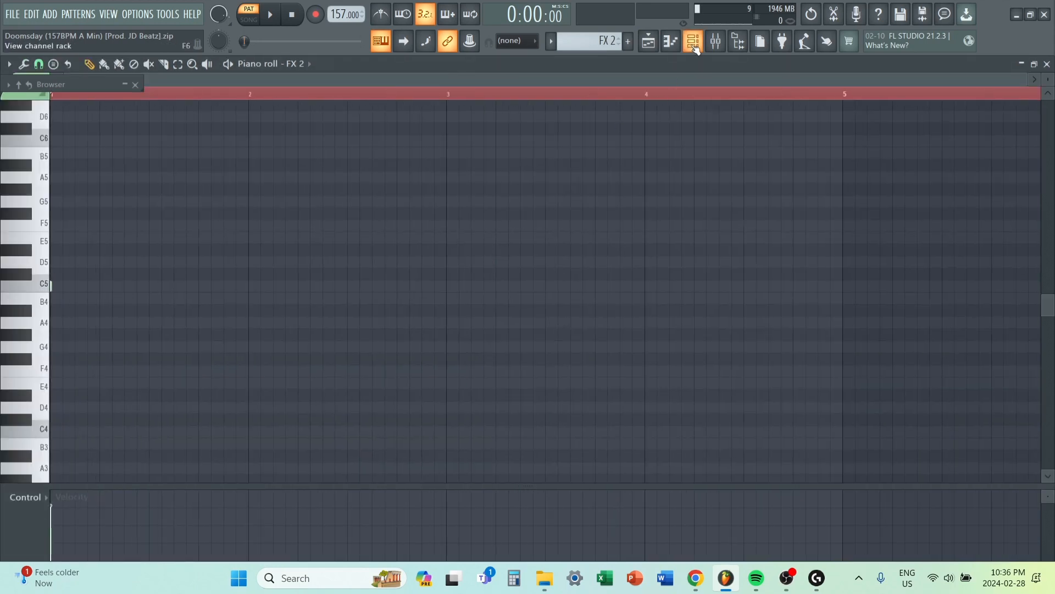
{"action": "left_click", "coordinate": [694, 44]}
{"action": "left_click", "coordinate": [496, 443]}
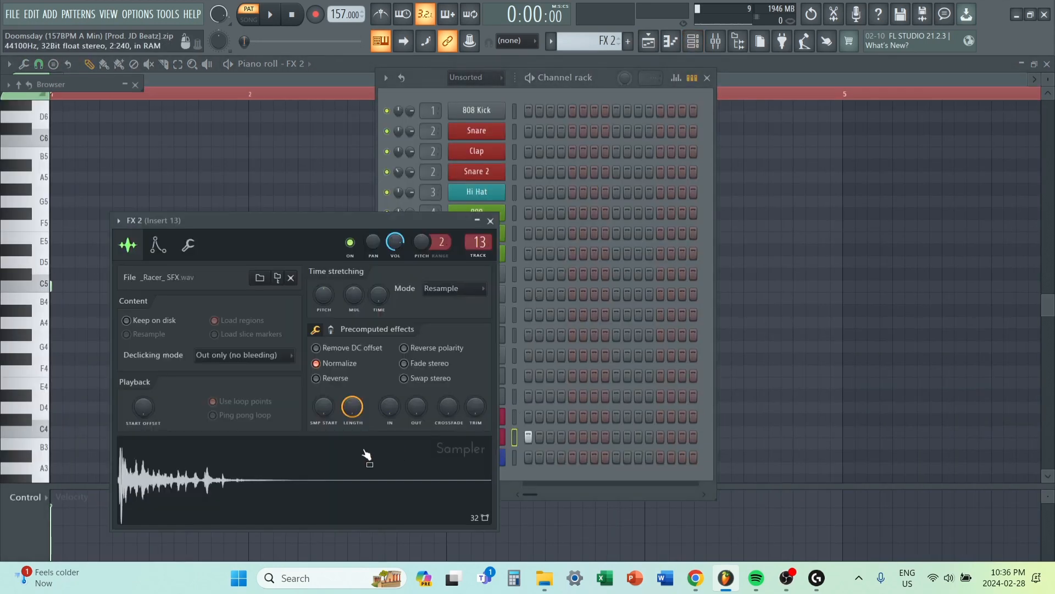
{"action": "left_click", "coordinate": [305, 173]}
{"action": "right_click", "coordinate": [373, 94]}
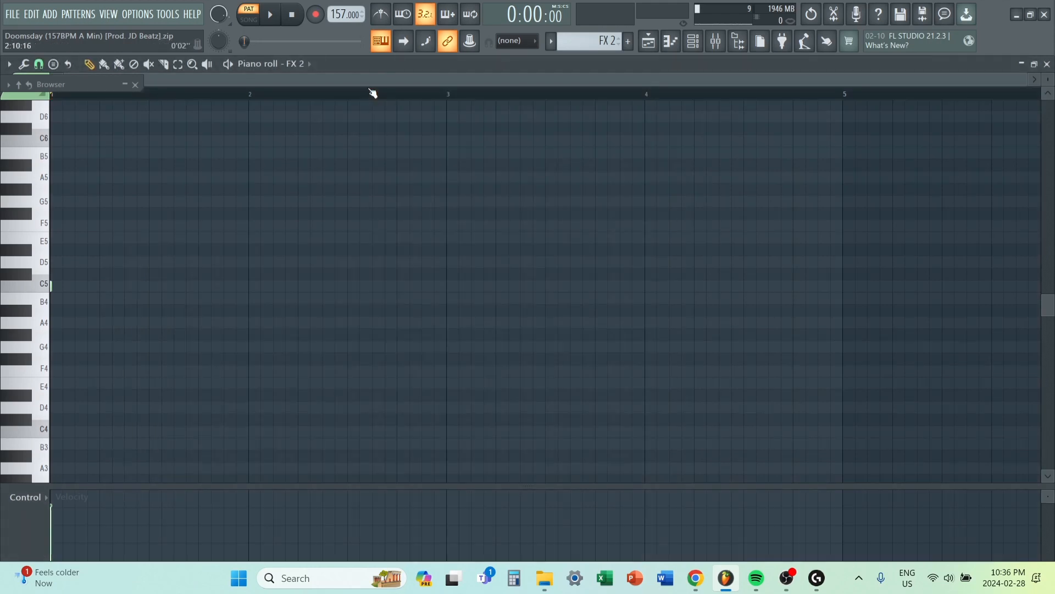
{"action": "key", "text": "space"}
{"action": "key", "text": "space"}
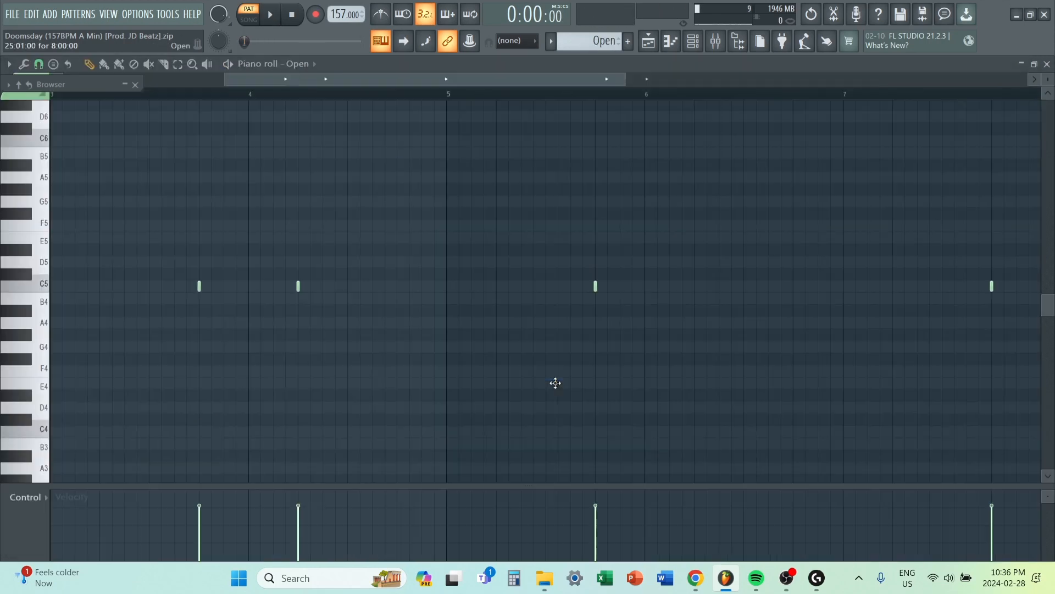
Bring all notes of the Open pattern into view and audition the hits in bars 1 and 3.
{"action": "scroll", "coordinate": [332, 170], "scroll_direction": "down", "scroll_amount": 3}
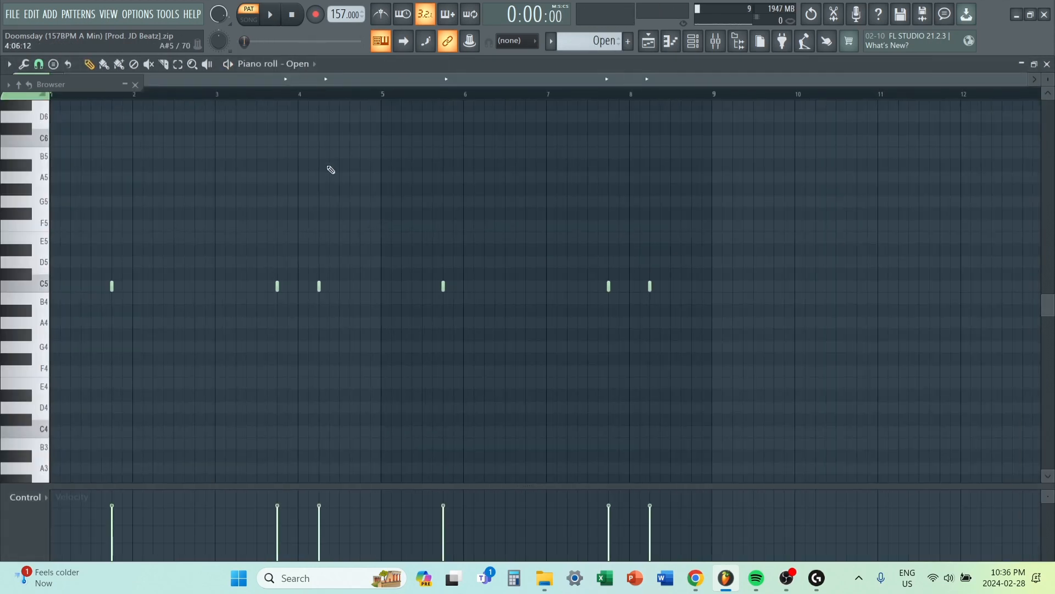
{"action": "left_click_drag", "start_coordinate": [233, 97], "coordinate": [105, 141]}
{"action": "key", "text": "space"}
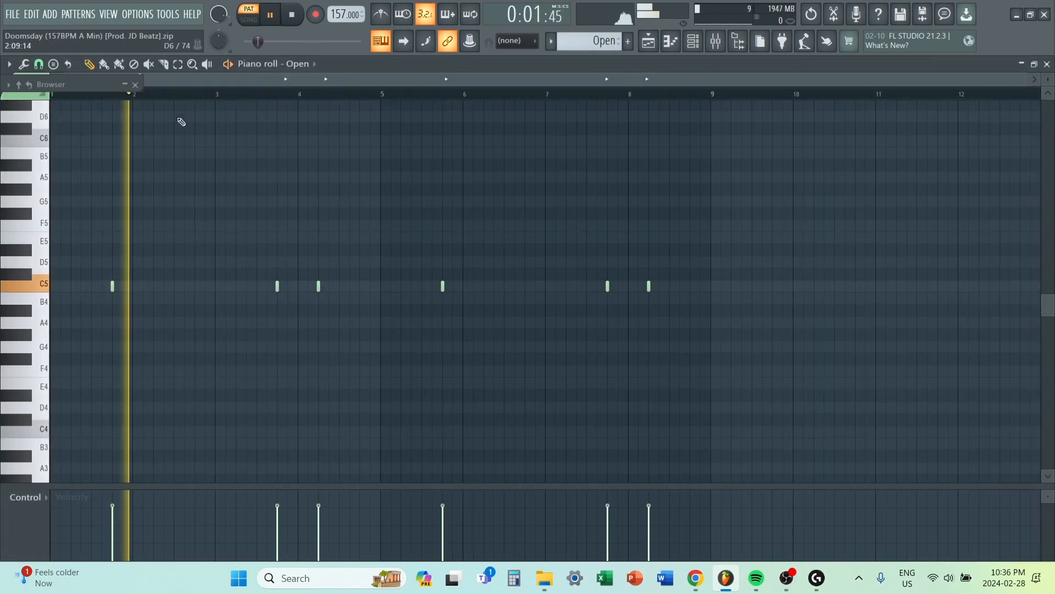
{"action": "left_click", "coordinate": [265, 95]}
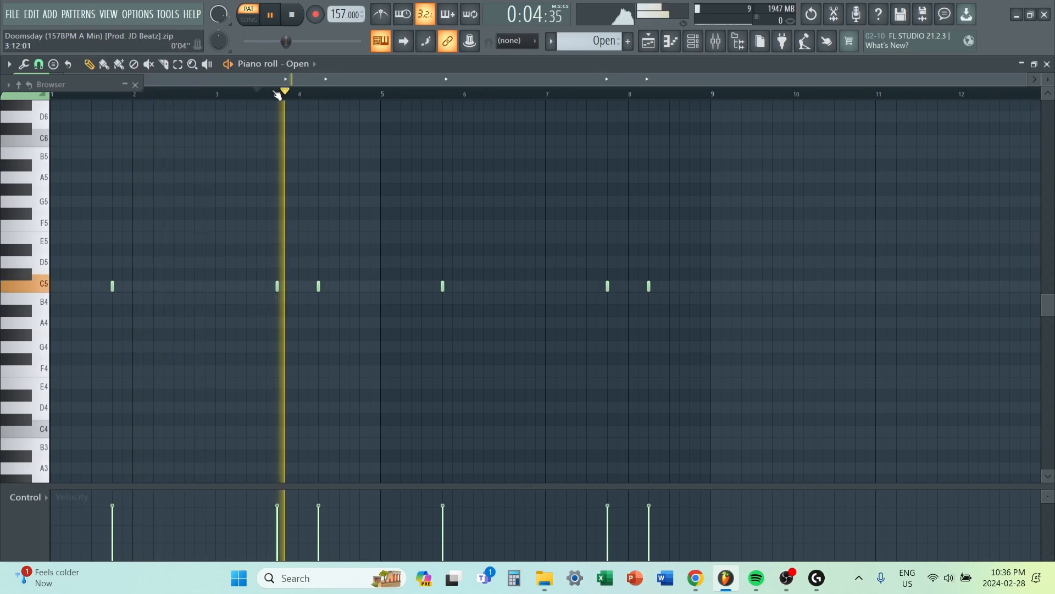
{"action": "key", "text": "space"}
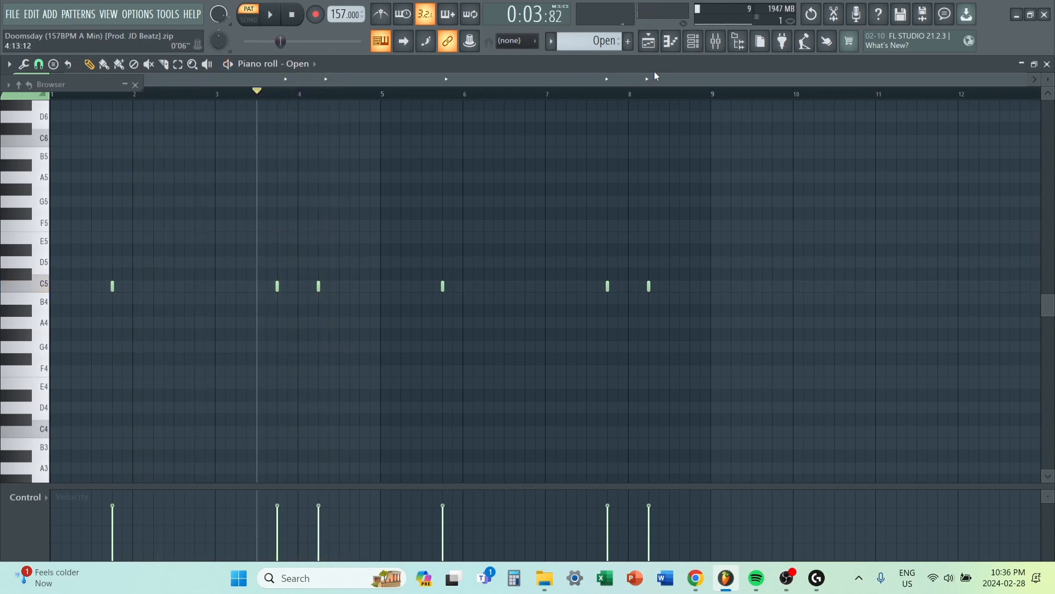
Show the Gross Beat effect on mixer insert 9 and move its window so the volume envelope is fully visible.
{"action": "left_click", "coordinate": [716, 43]}
{"action": "left_click", "coordinate": [326, 175]}
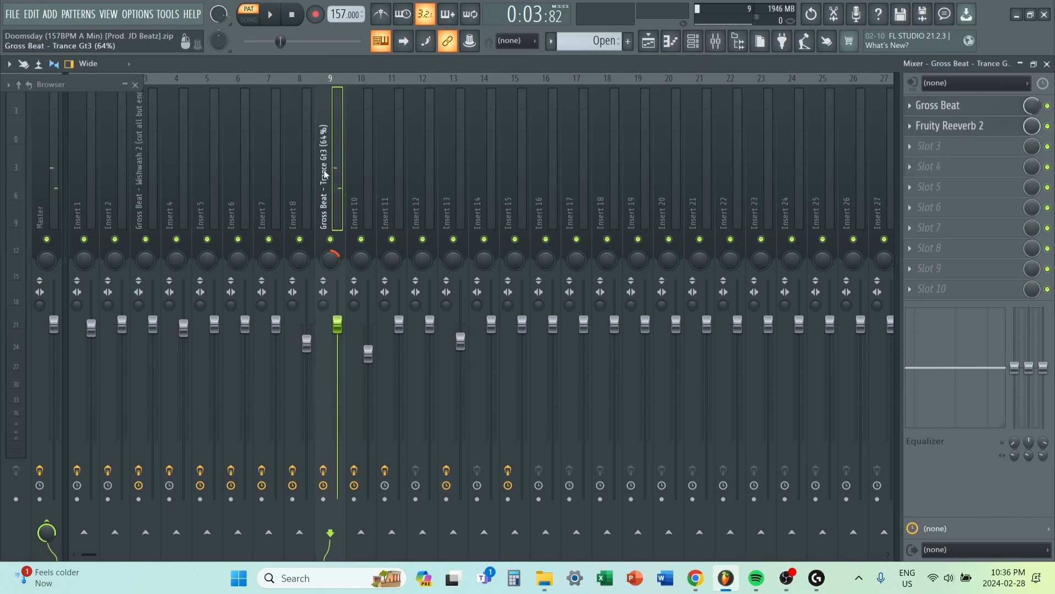
{"action": "left_click", "coordinate": [959, 105]}
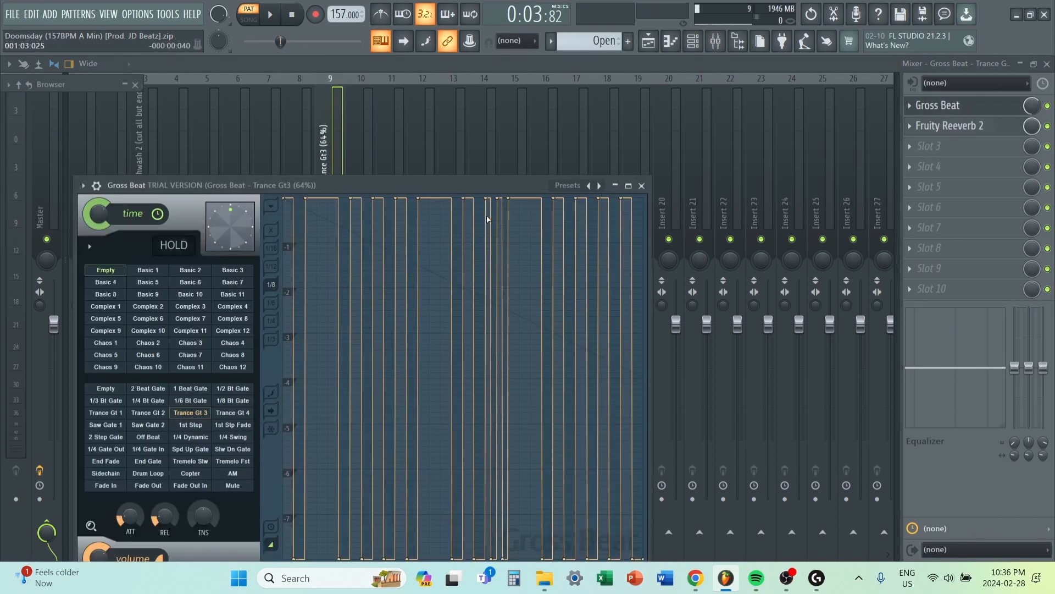
{"action": "left_click_drag", "start_coordinate": [492, 197], "coordinate": [507, 181]}
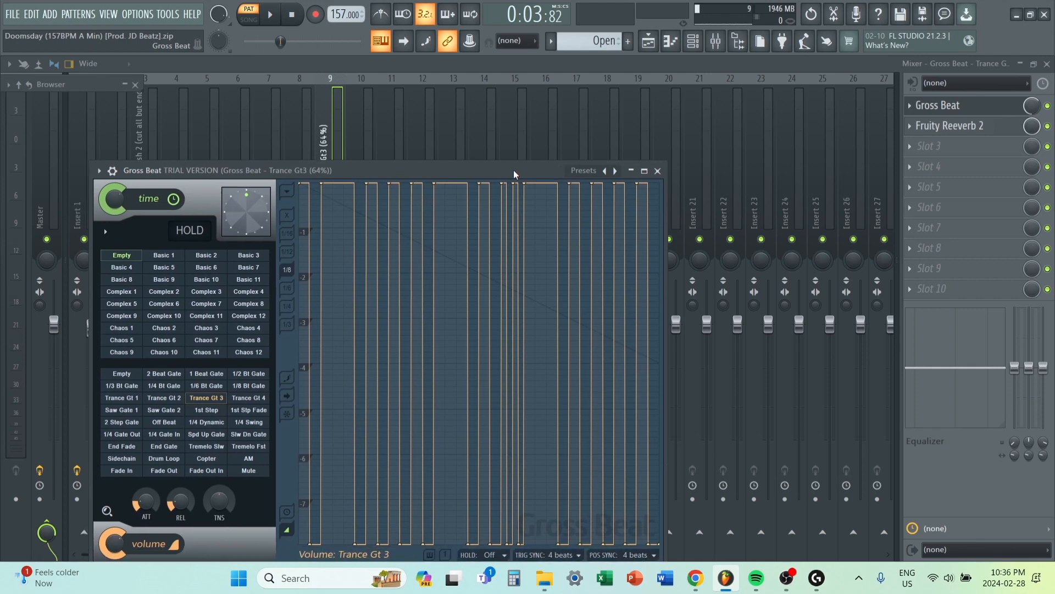
Bypass Gross Beat on insert 9 and play the Open pattern without it.
{"action": "left_click", "coordinate": [1048, 105]}
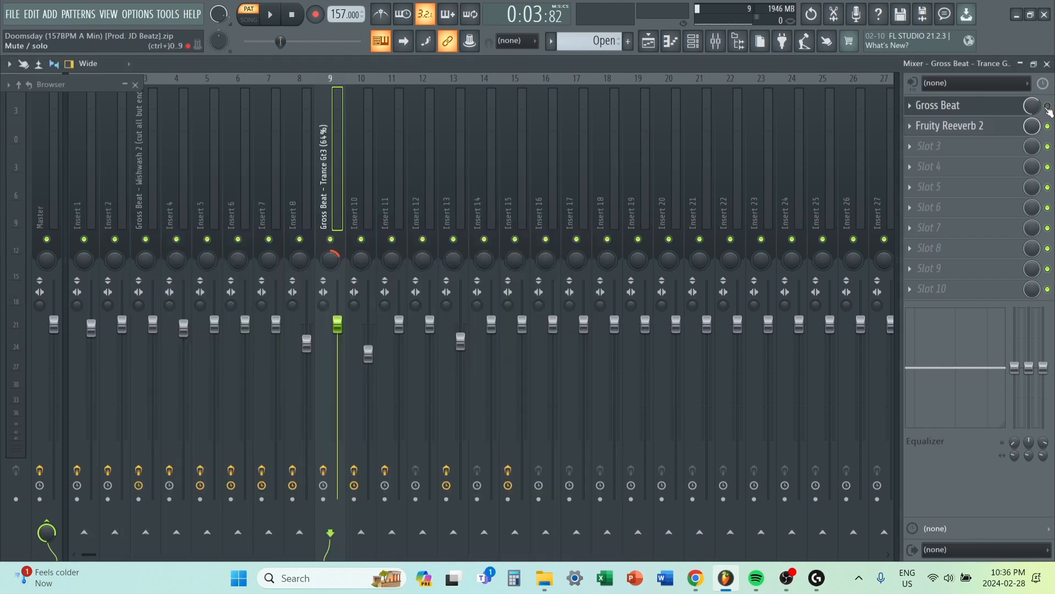
{"action": "key", "text": "space"}
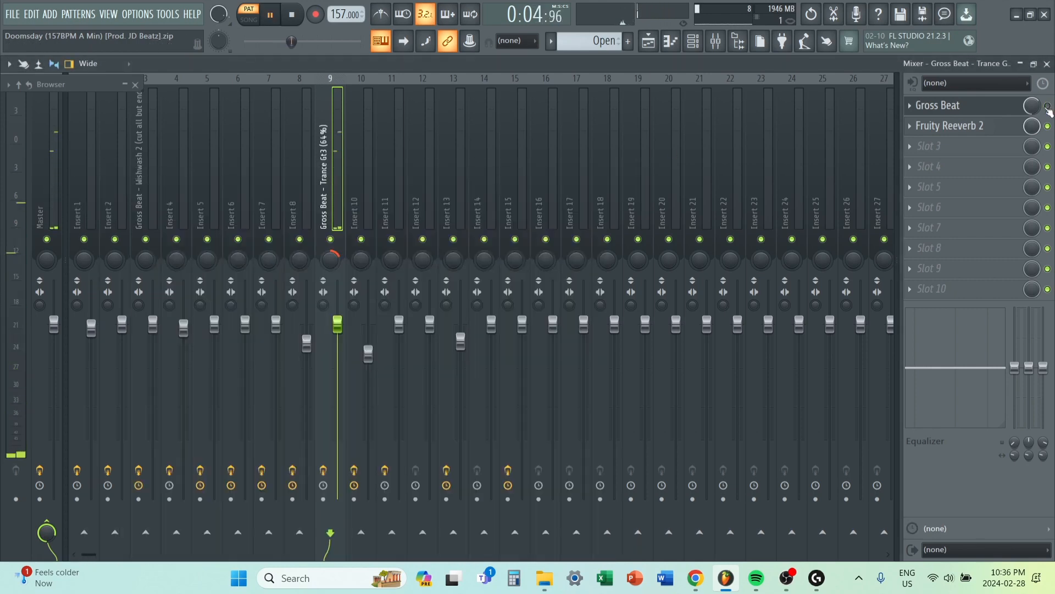
{"action": "key", "text": "space"}
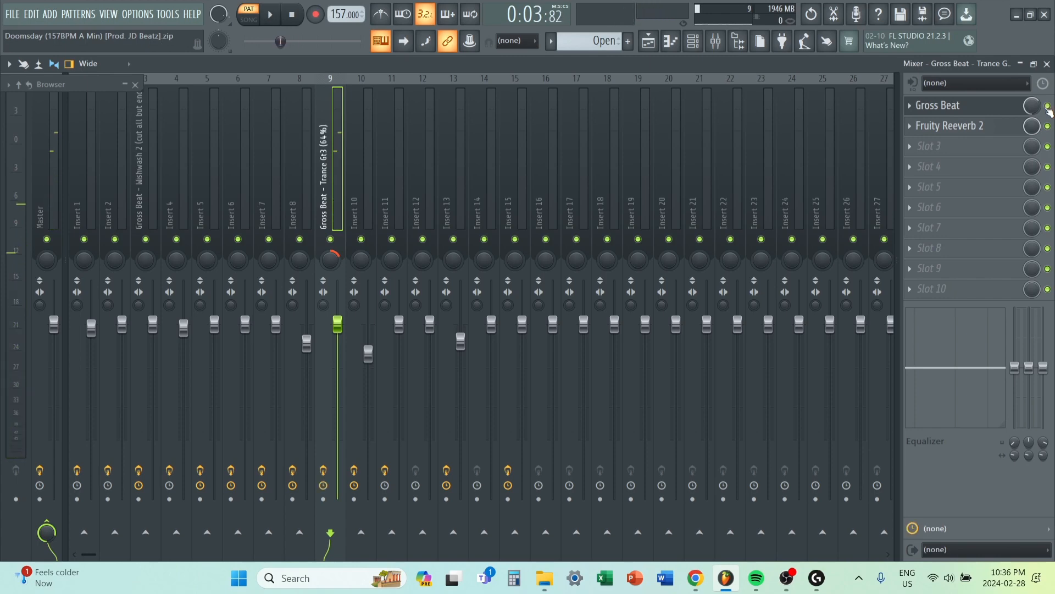
Play the Open pattern with Gross Beat enabled and displayed, and check the Fruity Reeverb 2 effect on insert 9.
{"action": "left_click", "coordinate": [980, 113]}
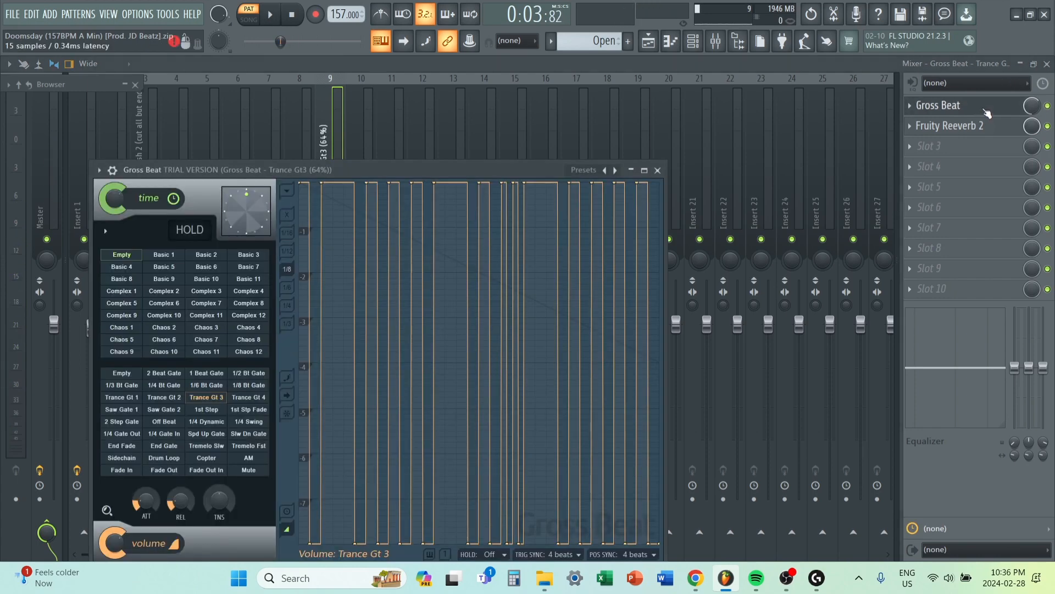
{"action": "key", "text": "space"}
{"action": "key", "text": "space"}
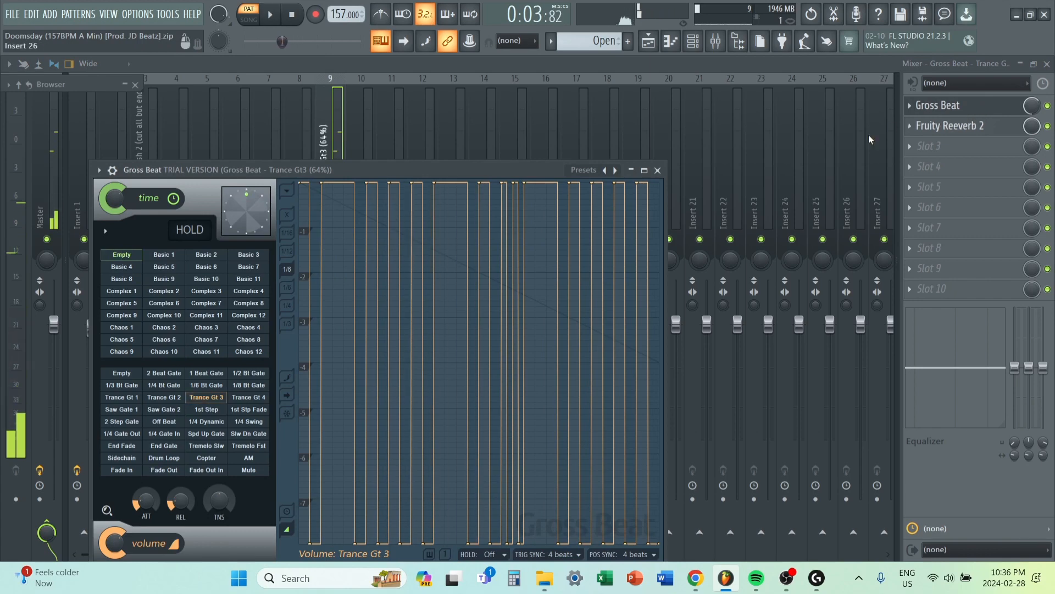
{"action": "left_click", "coordinate": [658, 171]}
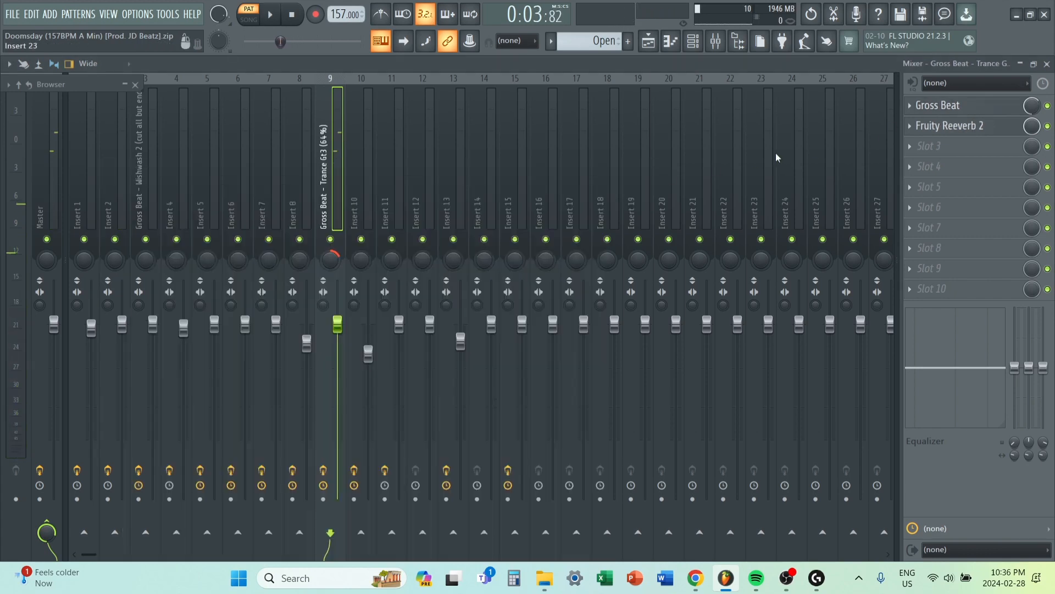
{"action": "left_click", "coordinate": [952, 127]}
Solo track 17 in the playlist and play the Riser - Fast clip leading into bar 25.
{"action": "key", "text": "F5"}
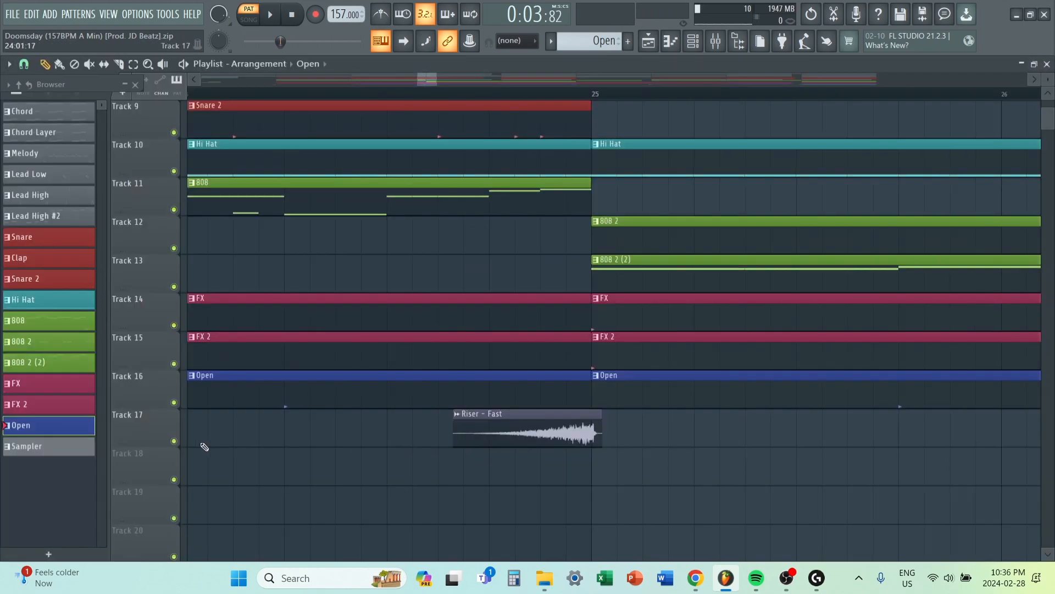
{"action": "right_click", "coordinate": [174, 440]}
{"action": "left_click", "coordinate": [464, 91]}
{"action": "key", "text": "space"}
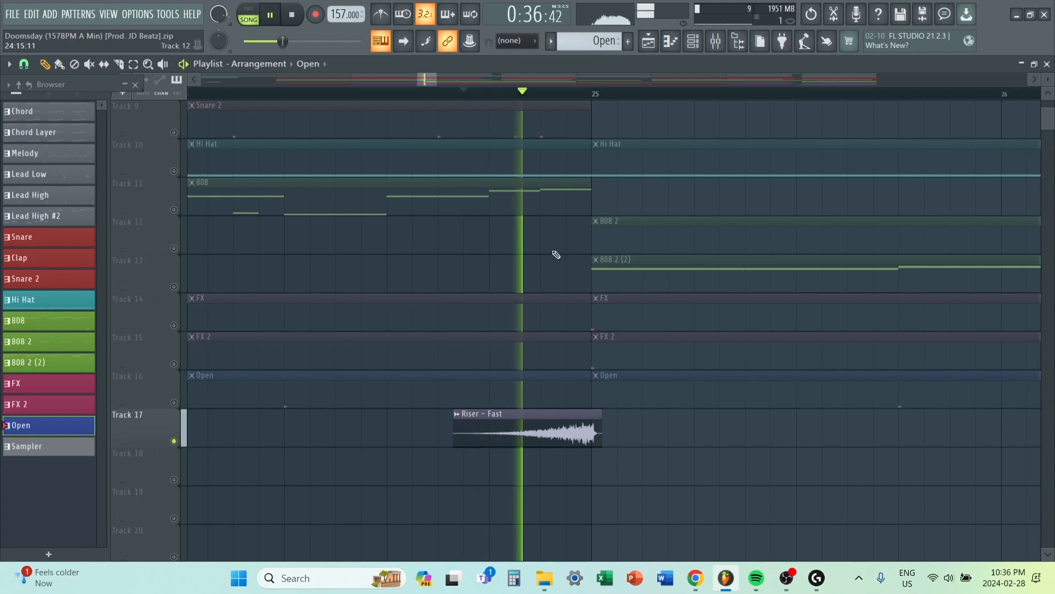
{"action": "key", "text": "space"}
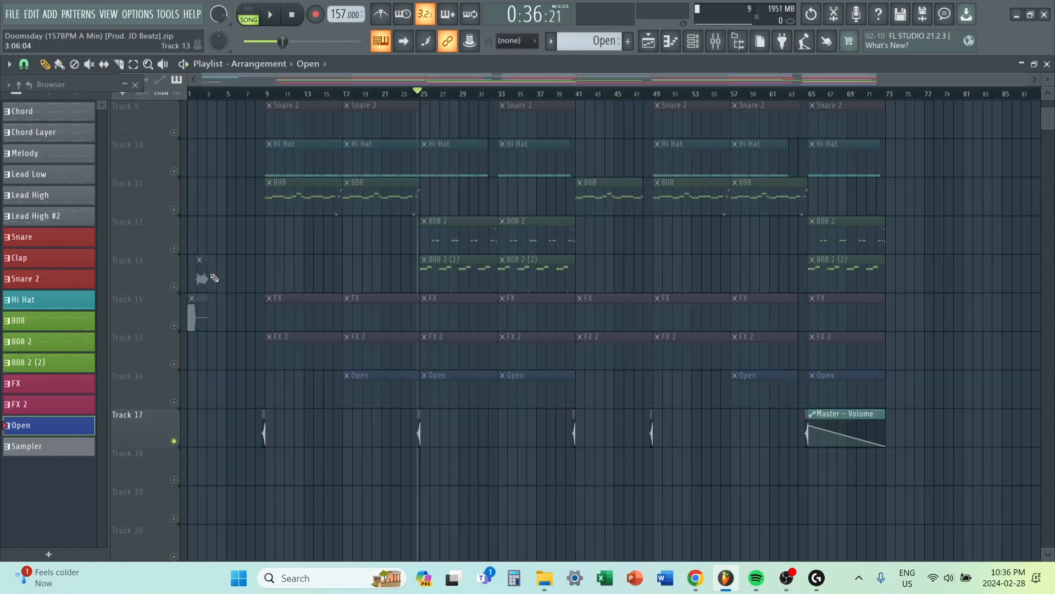
Restore playback of all playlist tracks and set the song position to bar 9.
{"action": "left_click", "coordinate": [173, 286]}
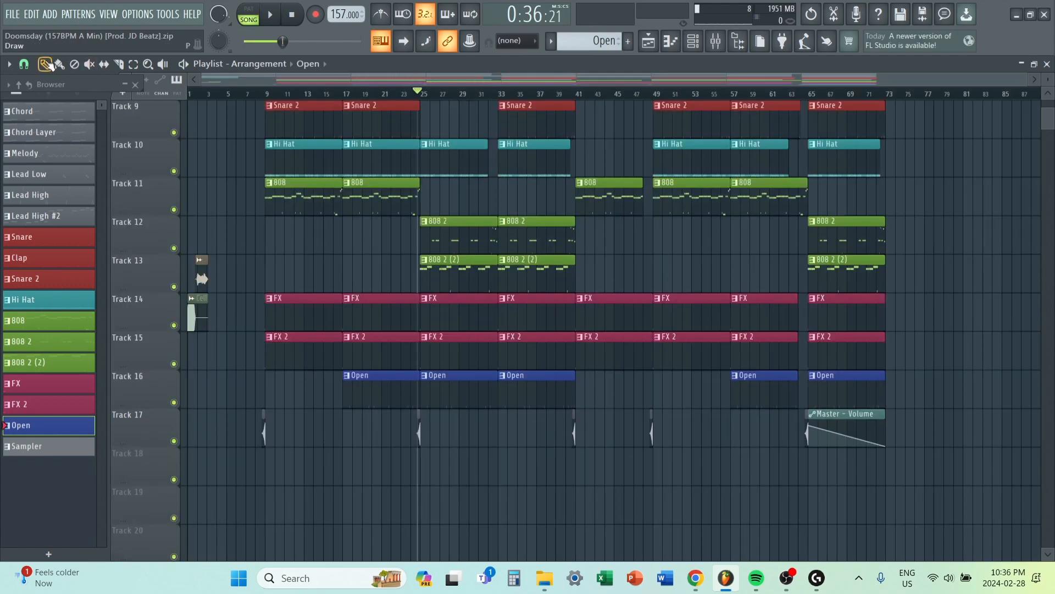
{"action": "scroll", "coordinate": [431, 264], "scroll_direction": "up", "scroll_amount": 7}
{"action": "left_click_drag", "start_coordinate": [423, 92], "coordinate": [268, 178]}
{"action": "scroll", "coordinate": [396, 276], "scroll_direction": "down", "scroll_amount": 1}
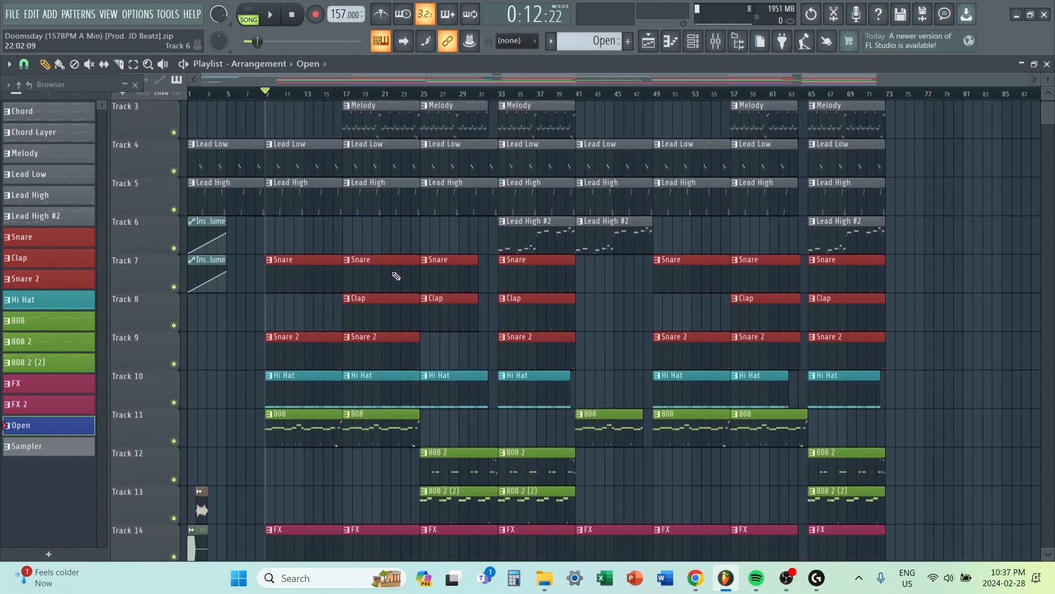